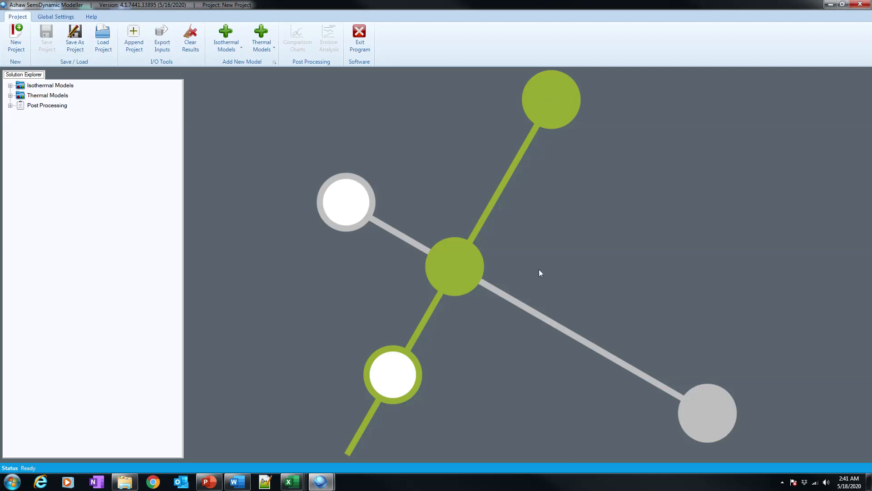
Step: Add a thermal SAGD Objective History Match model to the project
left_click(11, 85)
left_click(10, 135)
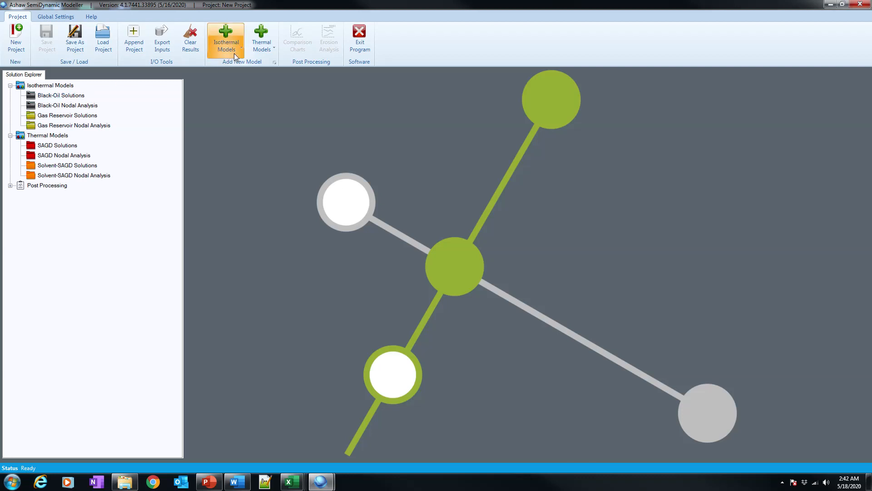
left_click(271, 45)
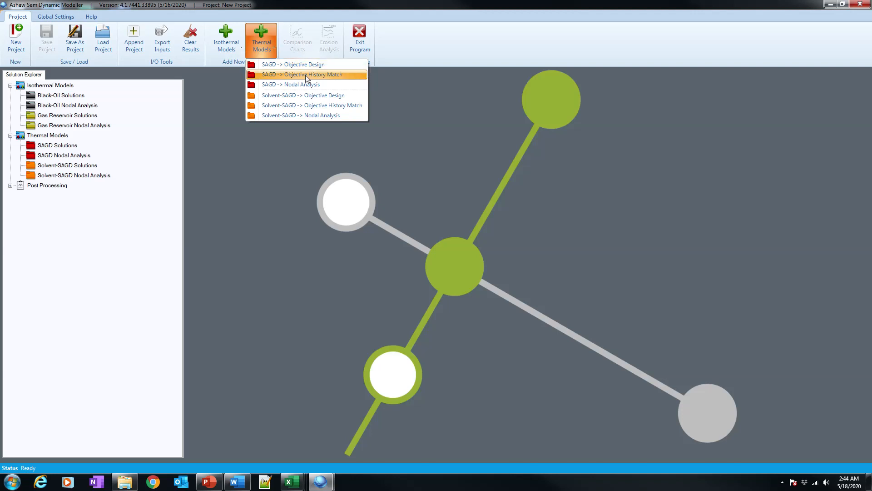
left_click(308, 75)
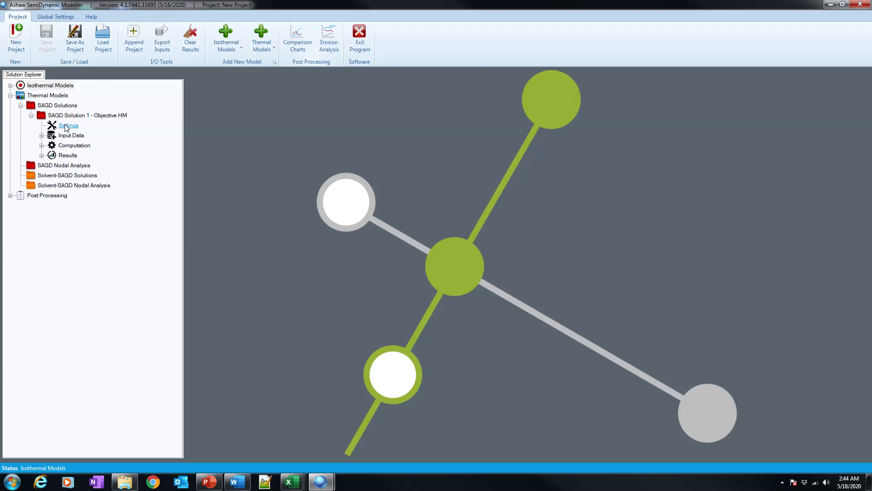
Step: Look through the Input Data, Computation and Results branches of the SAGD history match solution, leaving only Input Data expanded
left_click(41, 136)
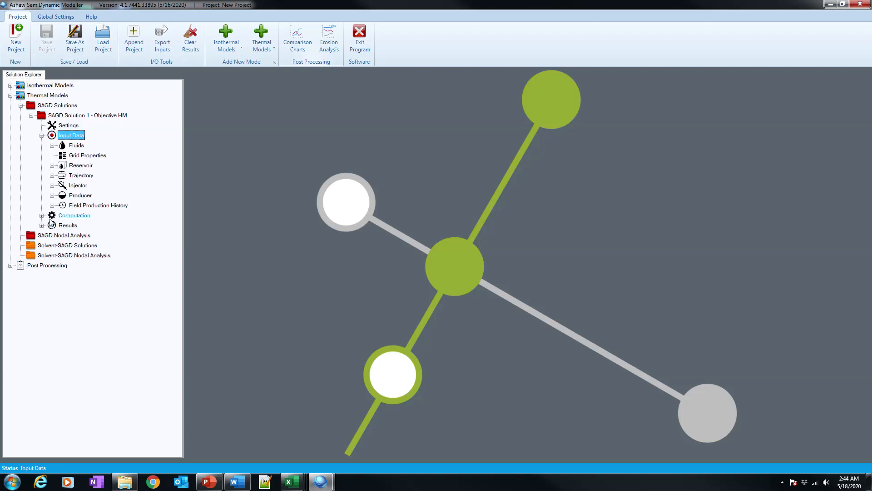
left_click(41, 216)
left_click(42, 256)
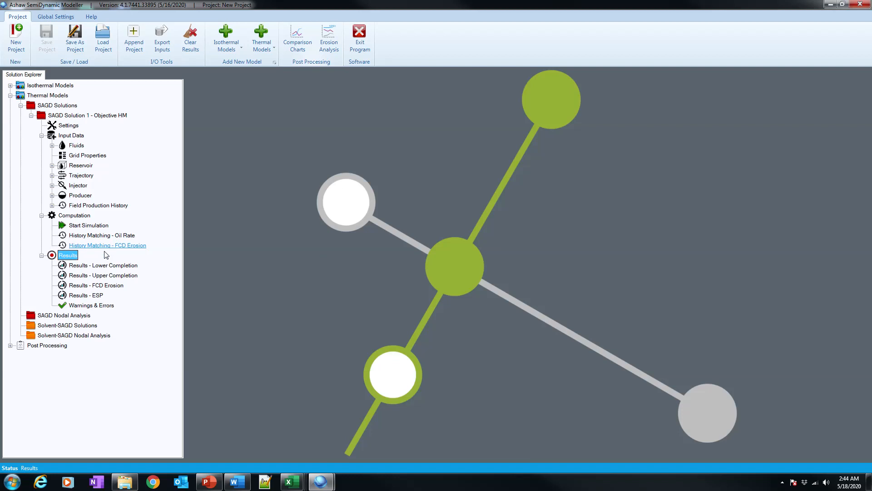
left_click(41, 255)
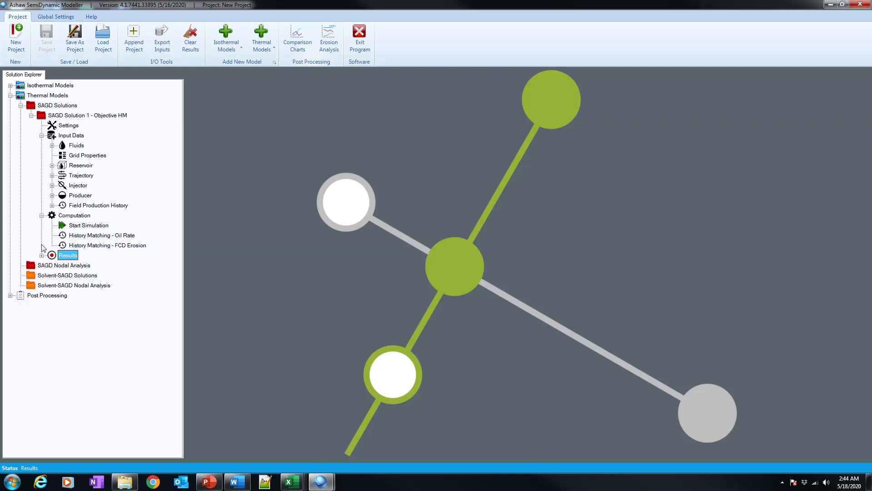
left_click(41, 215)
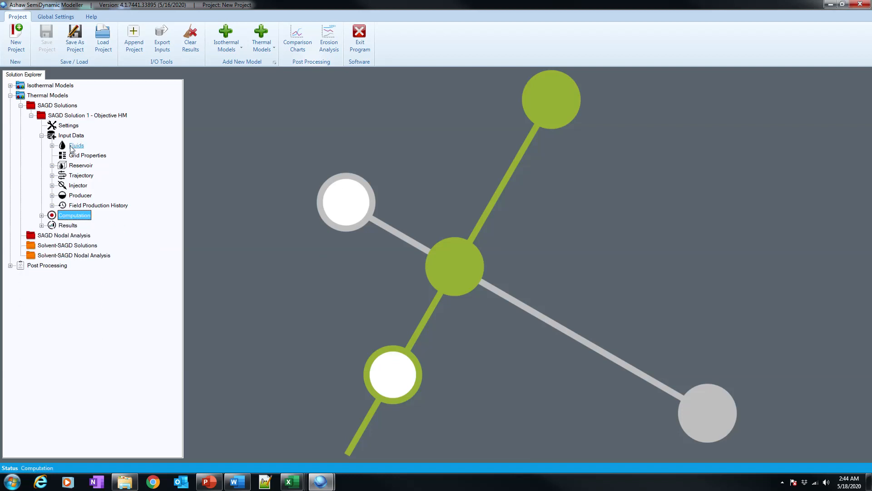
Step: Open the model's oil fluid properties and compare the density and viscosity curves of the Cold Lake and Athabasca libraries
left_click(51, 145)
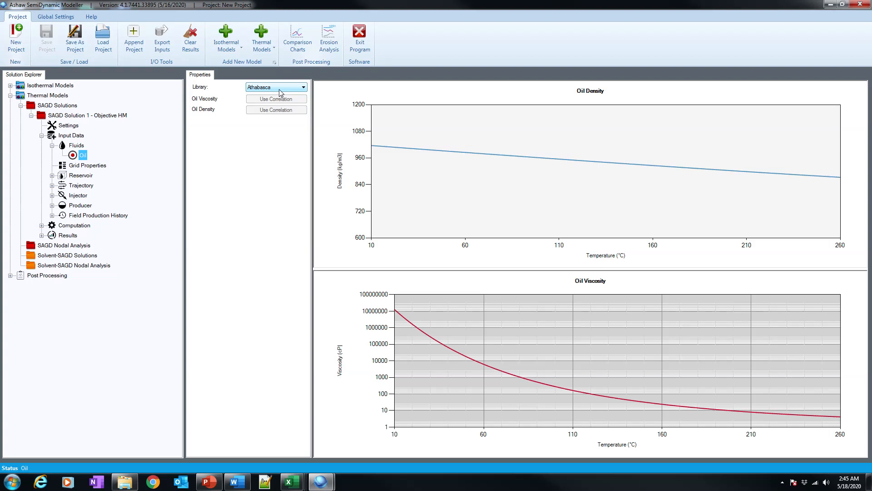
left_click(293, 91)
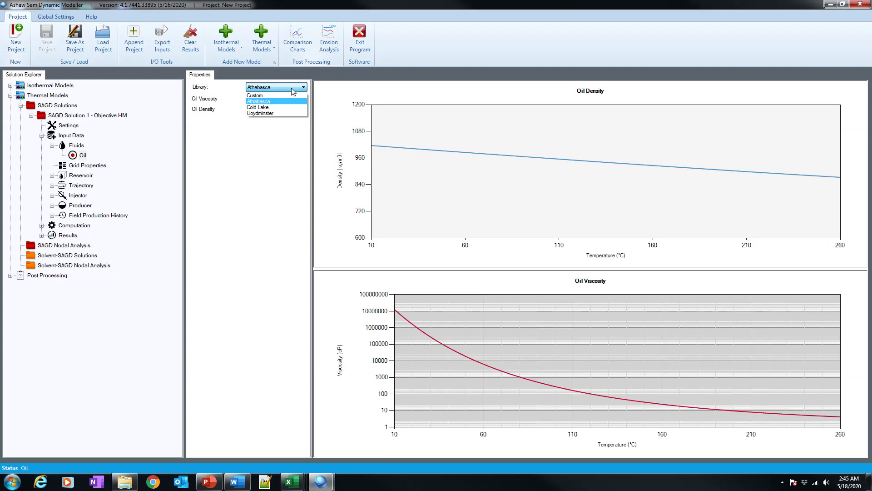
left_click(268, 107)
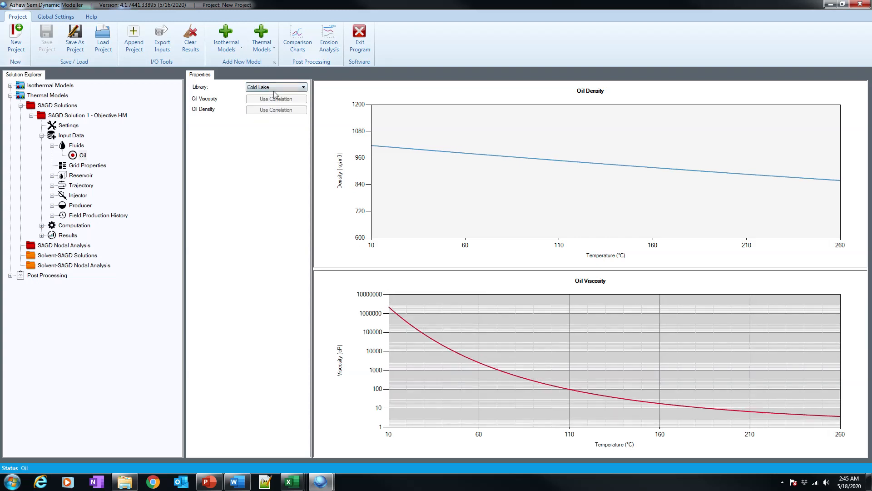
left_click(275, 89)
left_click(274, 102)
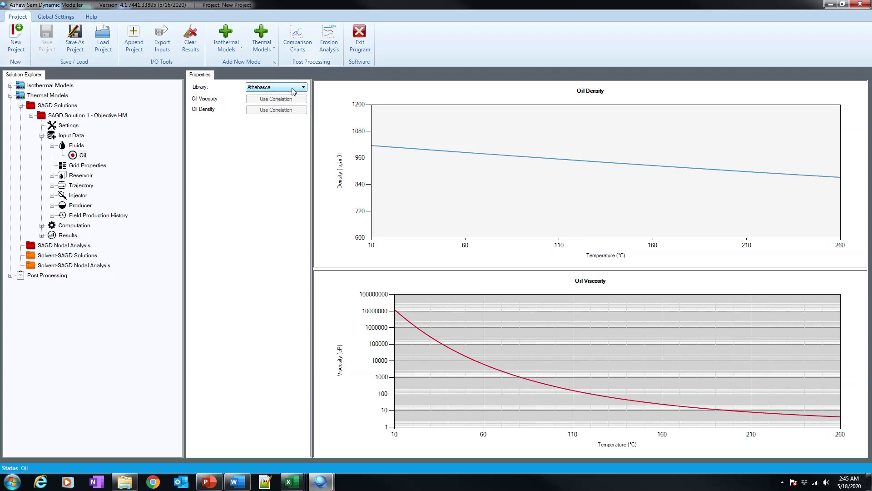
Step: Examine the Custom library's oil viscosity and density correlations and return the library to Athabasca
left_click(293, 89)
left_click(284, 95)
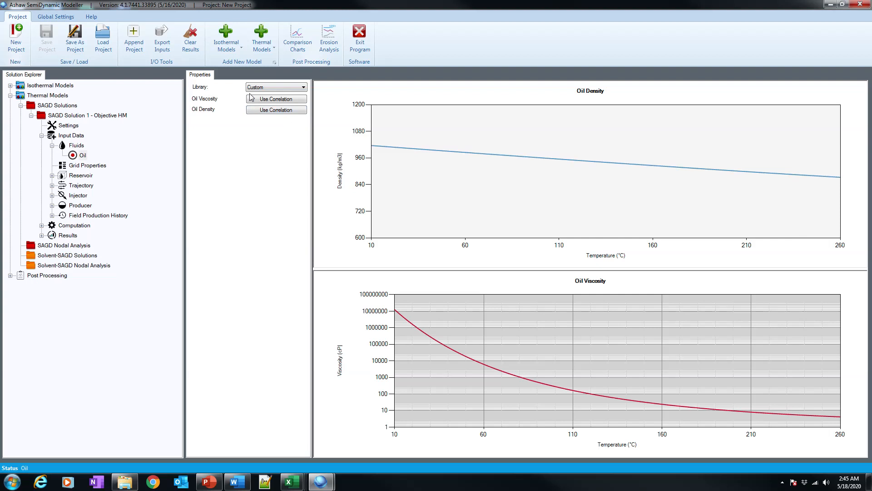
left_click(276, 99)
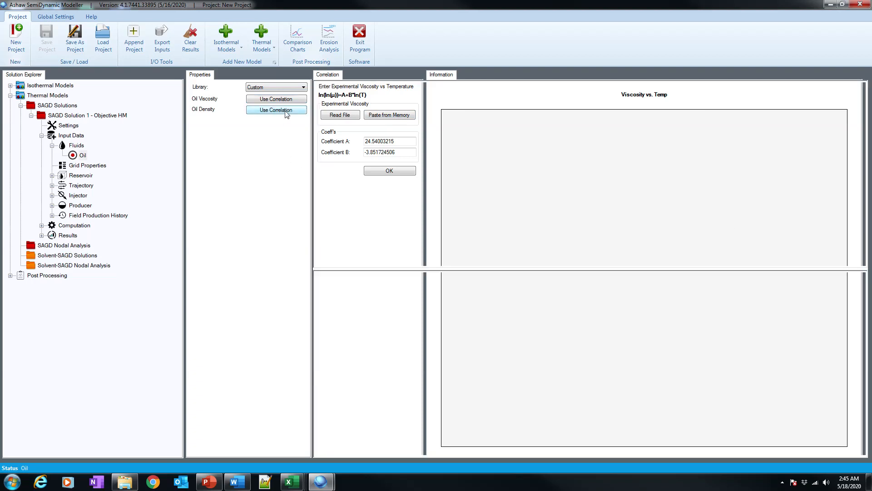
left_click(268, 110)
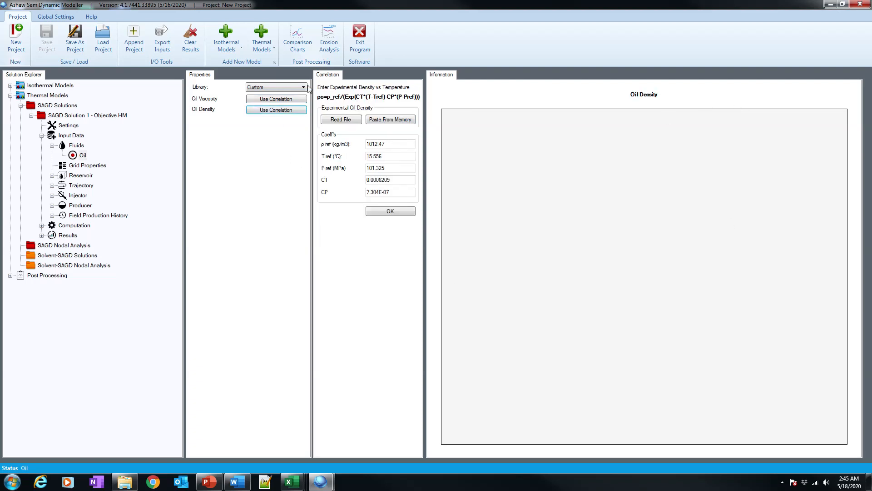
left_click(288, 87)
left_click(286, 102)
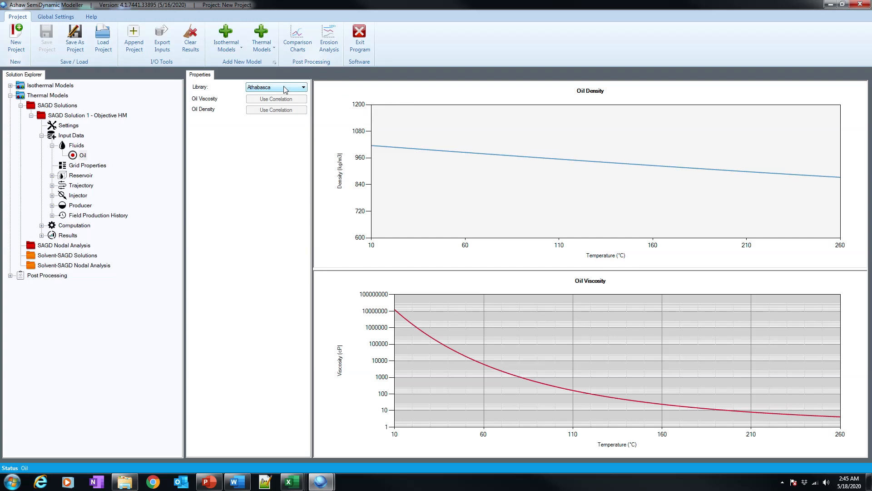
Step: Set the maximum grid size in the grid properties to 6.25 m
left_click(87, 165)
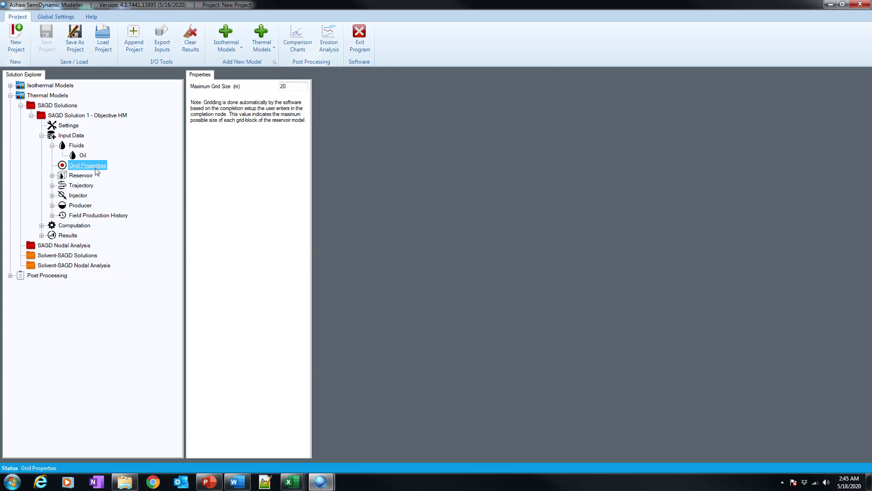
left_click(243, 481)
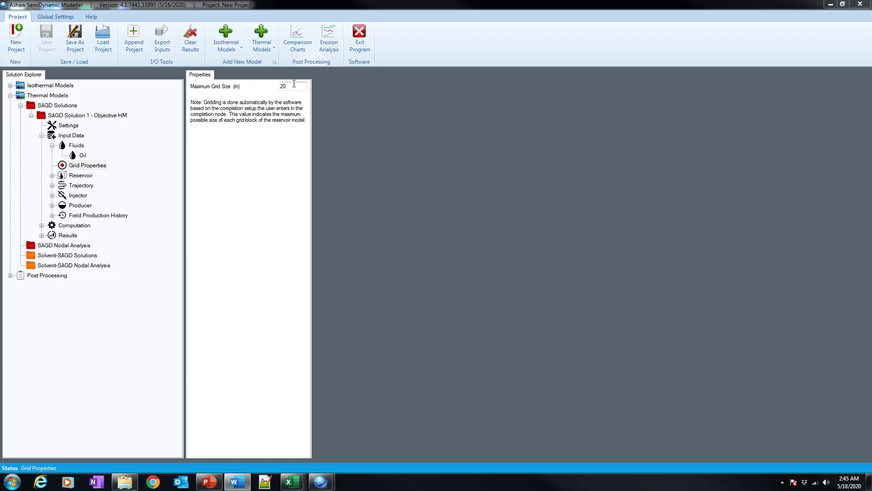
left_click(294, 84)
double_click(278, 85)
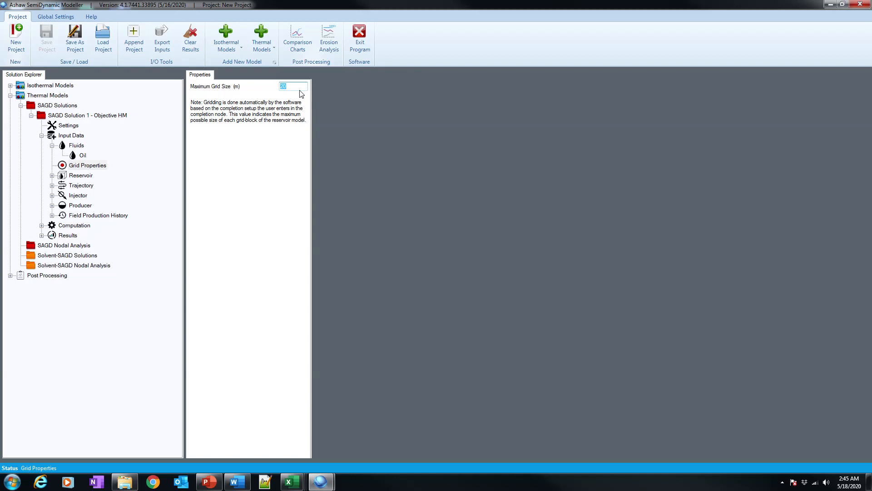
type("6.25")
left_click_drag(294, 87, 274, 88)
Step: Review the reservoir's thickness, initial temperature and initial pressure settings, and expand the Trajectory branch
left_click(53, 176)
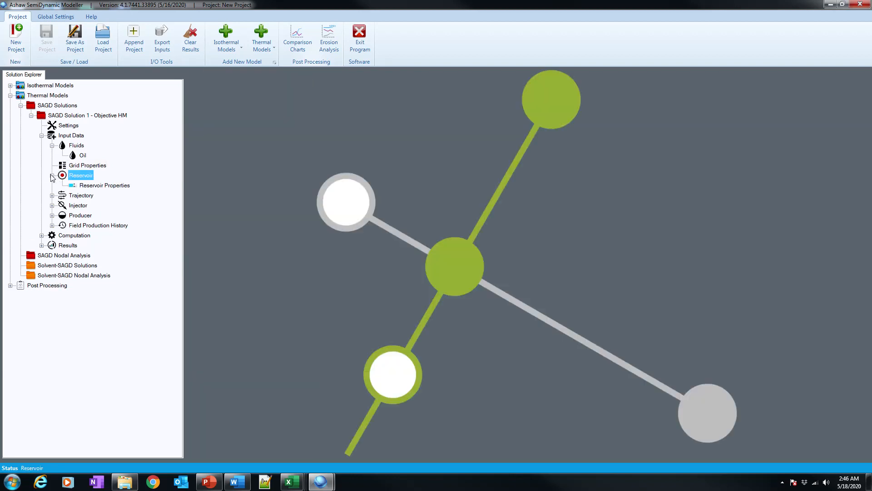
left_click(106, 186)
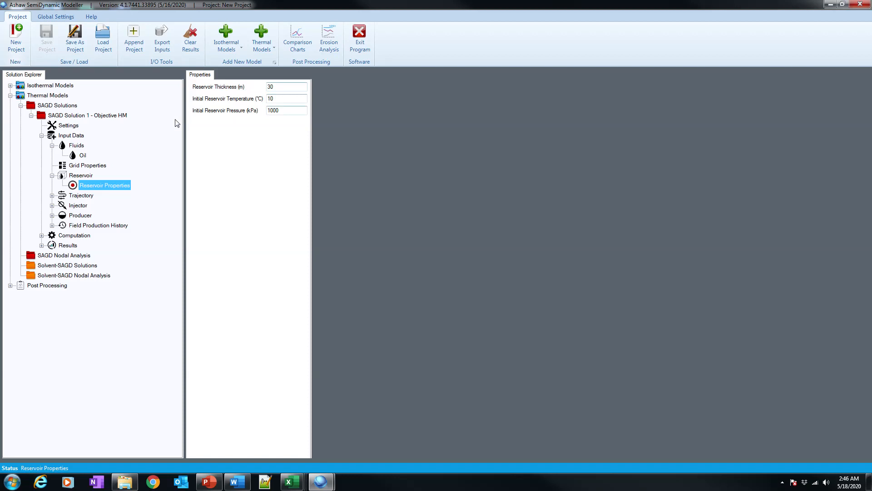
left_click(52, 196)
left_click(52, 175)
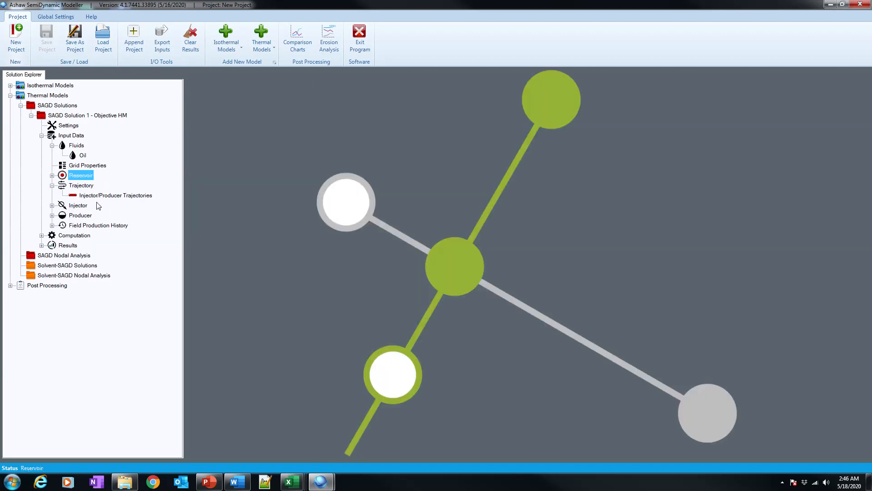
Step: Fill the injector trajectory in Cartesian format with the whole Injector sheet copied from Trajectory.xlsx in Excel
left_click(107, 196)
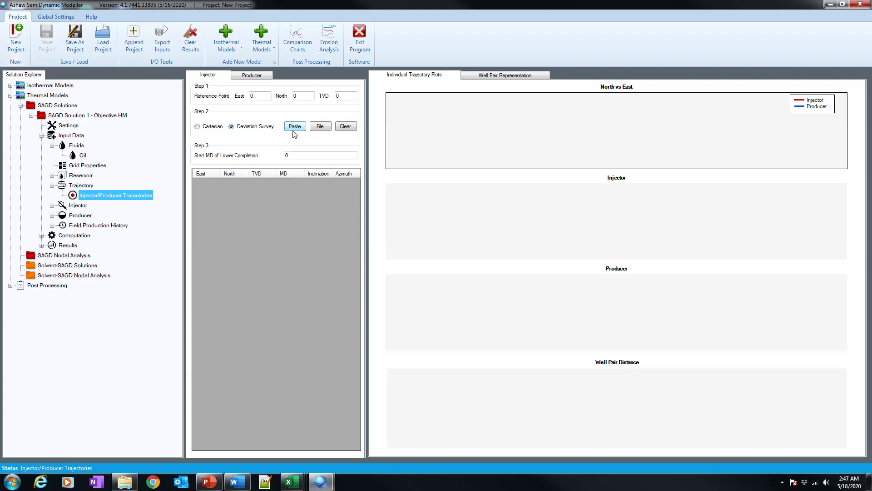
left_click(211, 129)
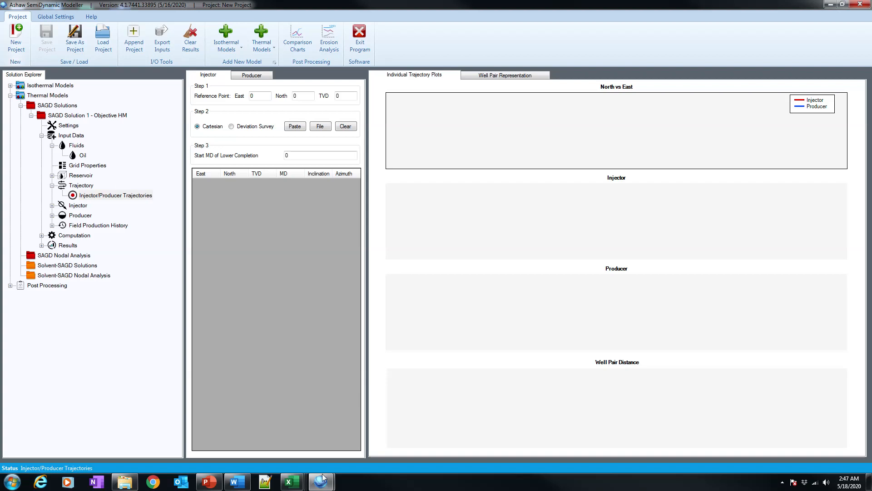
mouse_move(292, 481)
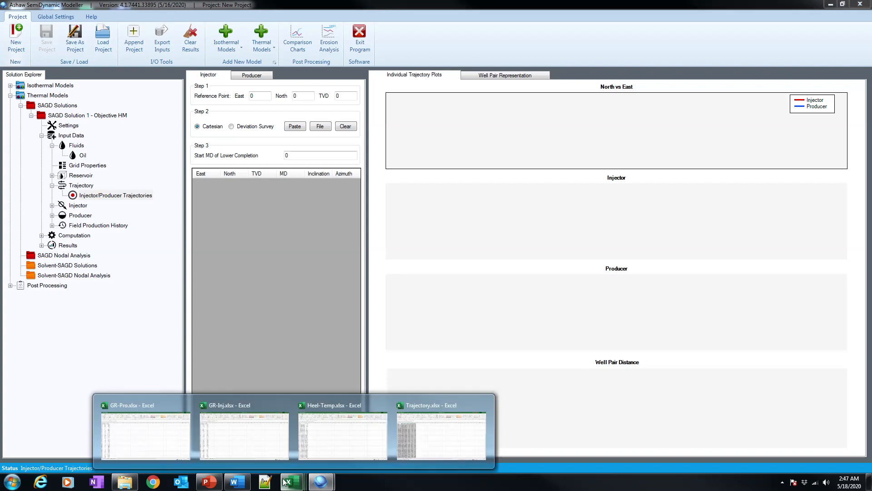
left_click(434, 452)
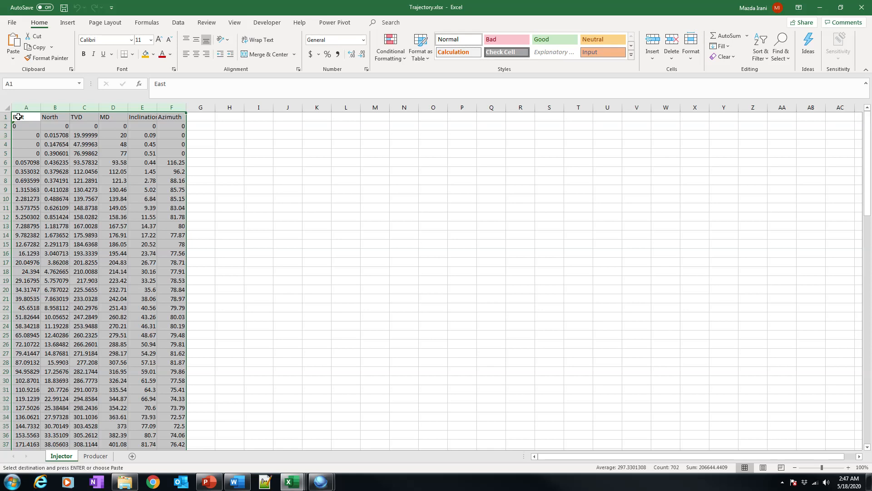
left_click_drag(17, 117, 176, 207)
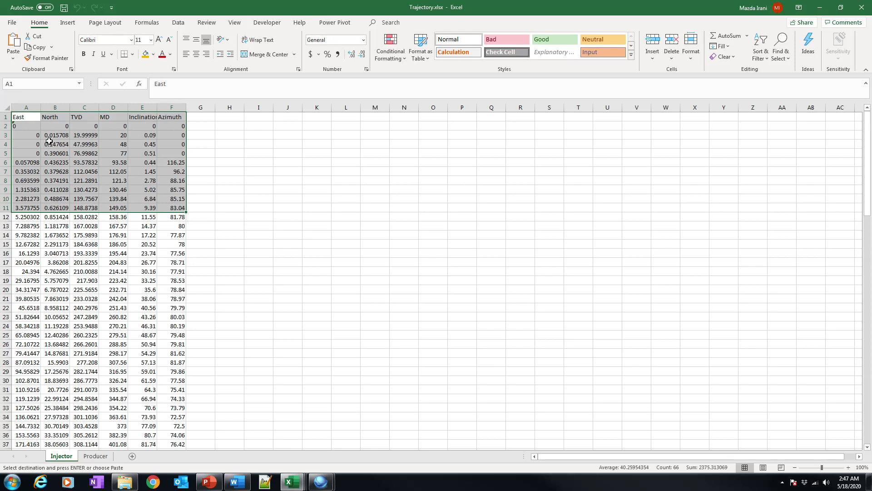
left_click(5, 106)
right_click(180, 159)
key("Escape")
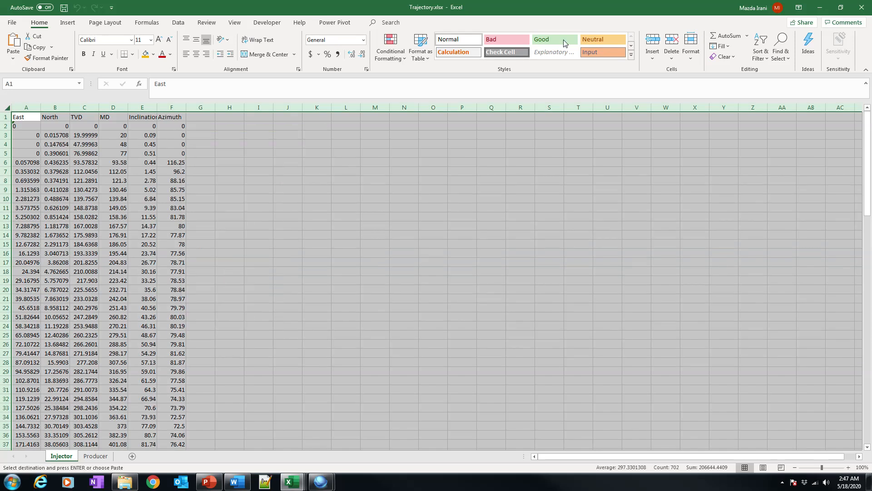
left_click(820, 8)
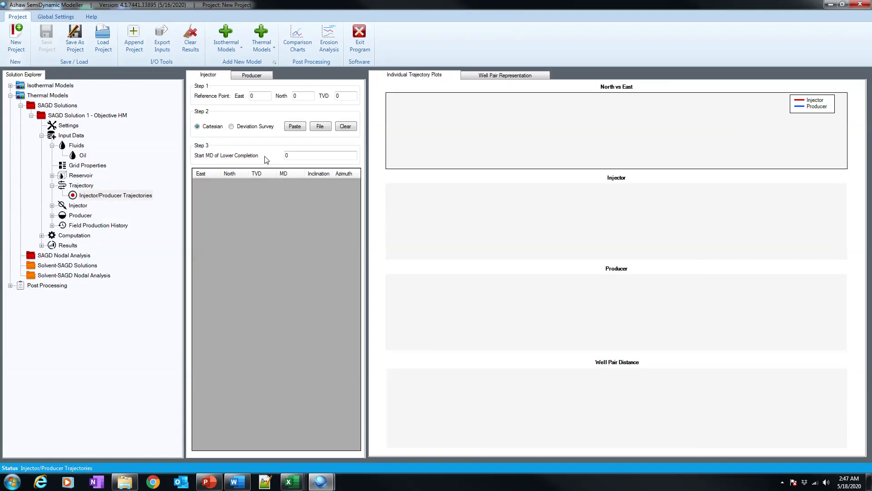
left_click(295, 126)
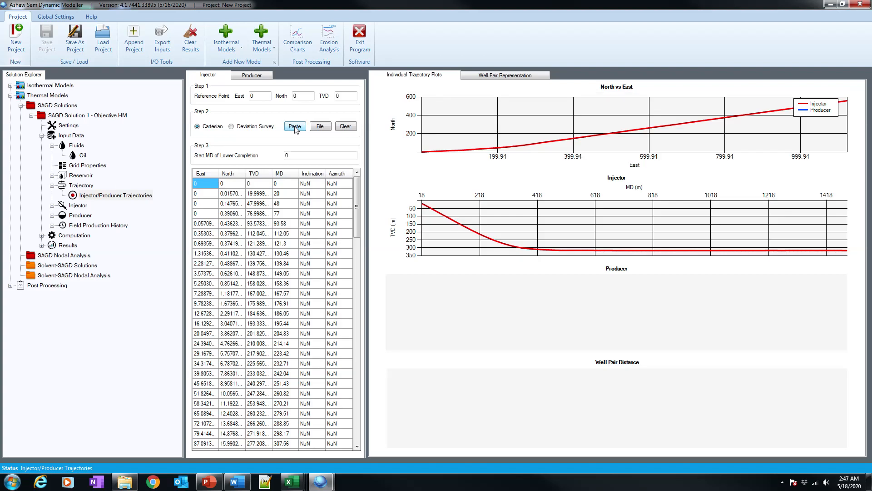
Step: Copy the whole Producer sheet of Trajectory.xlsx in Excel and return to Ashaw SemiDynamic Modeller
mouse_move(291, 481)
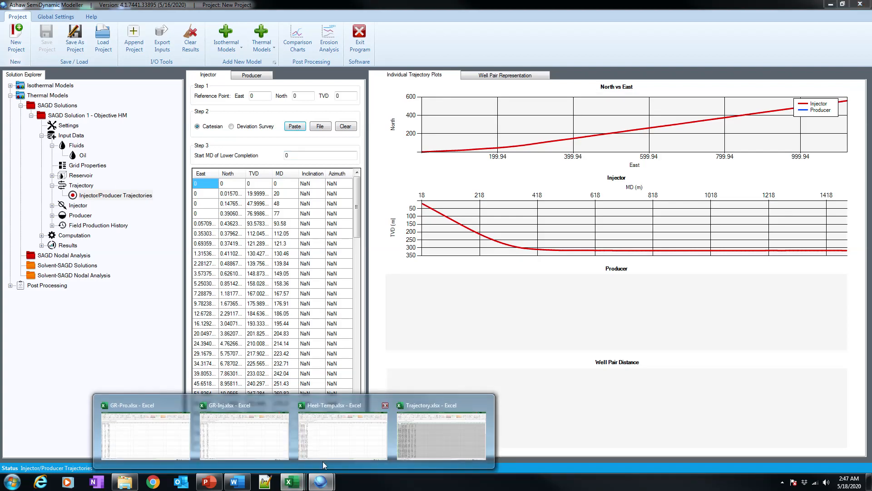
left_click(440, 432)
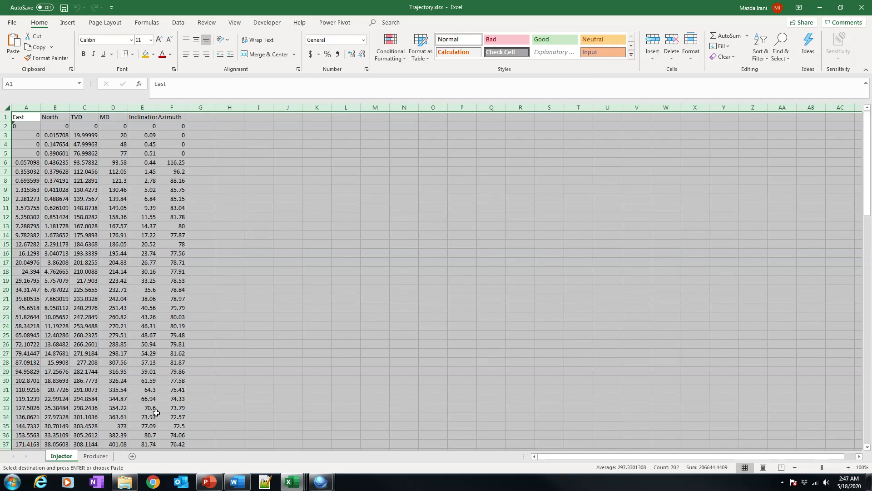
left_click(96, 456)
left_click(4, 107)
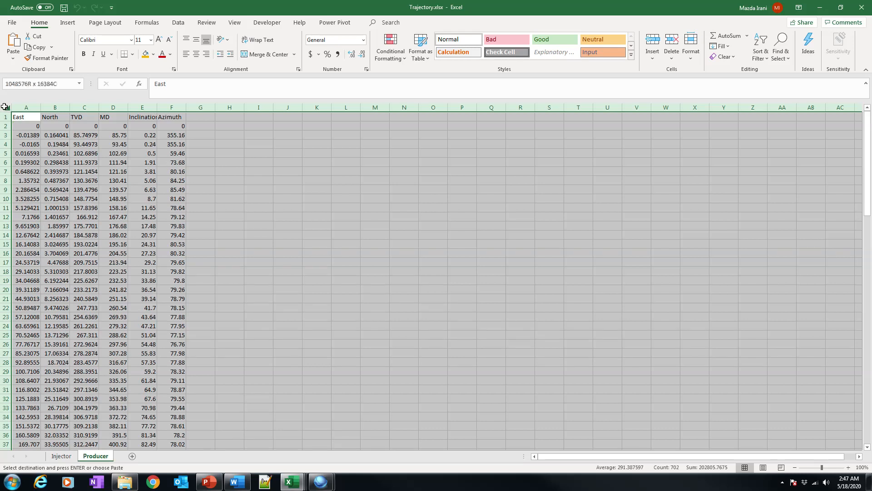
right_click(4, 106)
left_click(24, 124)
left_click(321, 482)
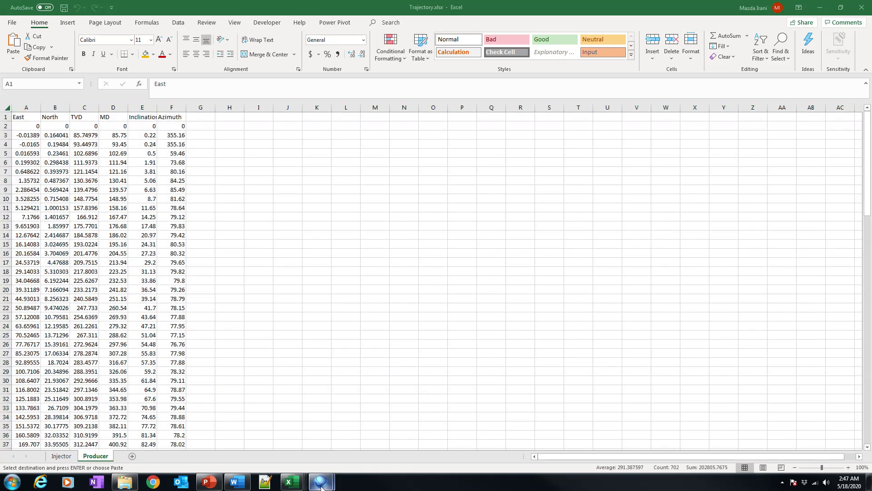
mouse_move(289, 485)
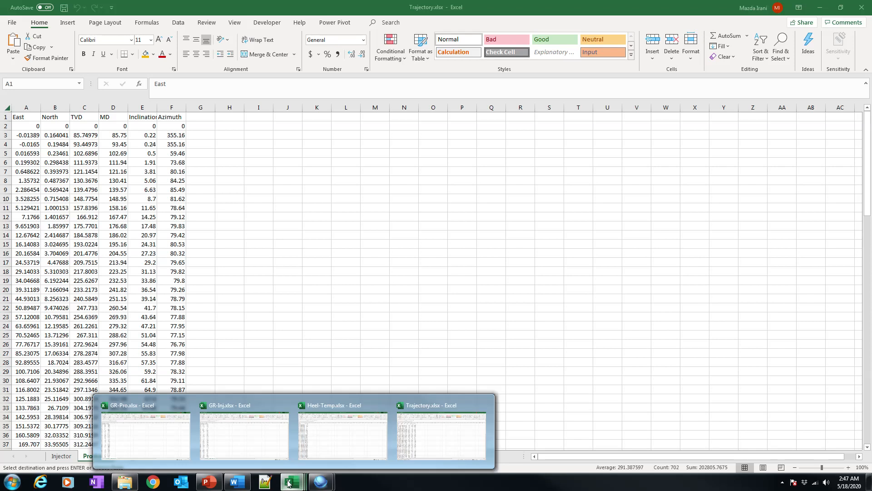
left_click(820, 7)
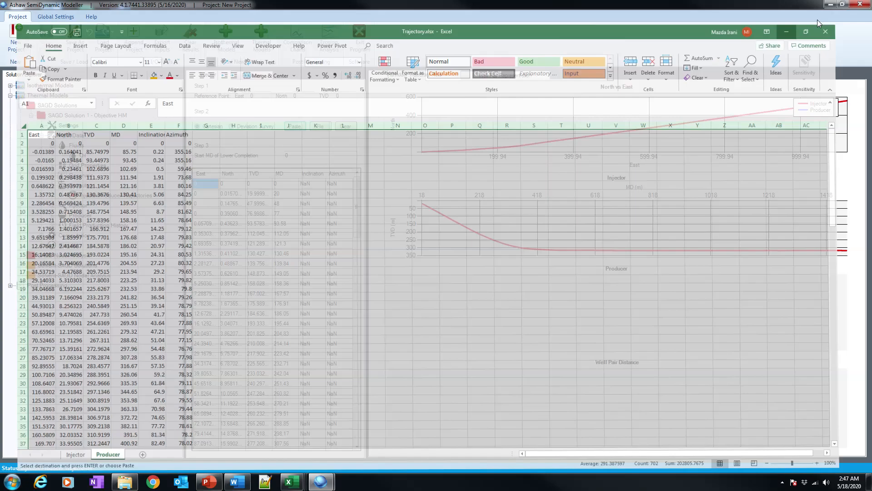
Step: Fill the producer trajectory in Cartesian format with the copied Producer sheet data
left_click(254, 75)
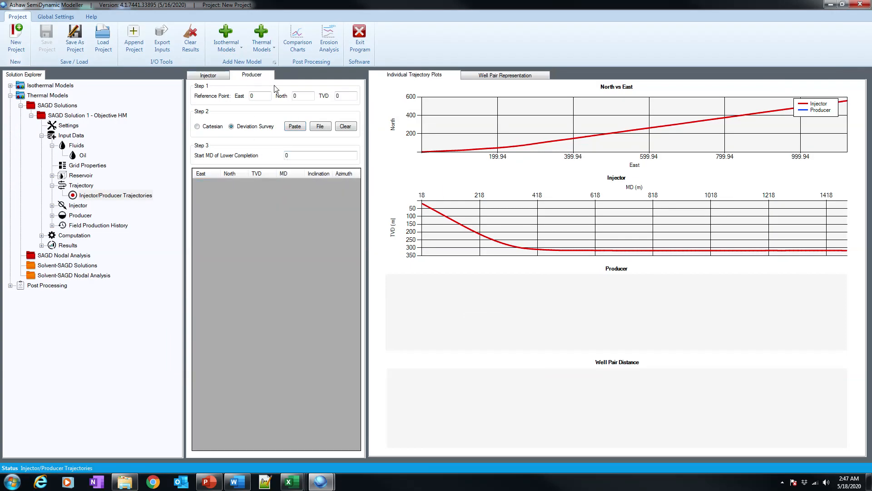
left_click(214, 129)
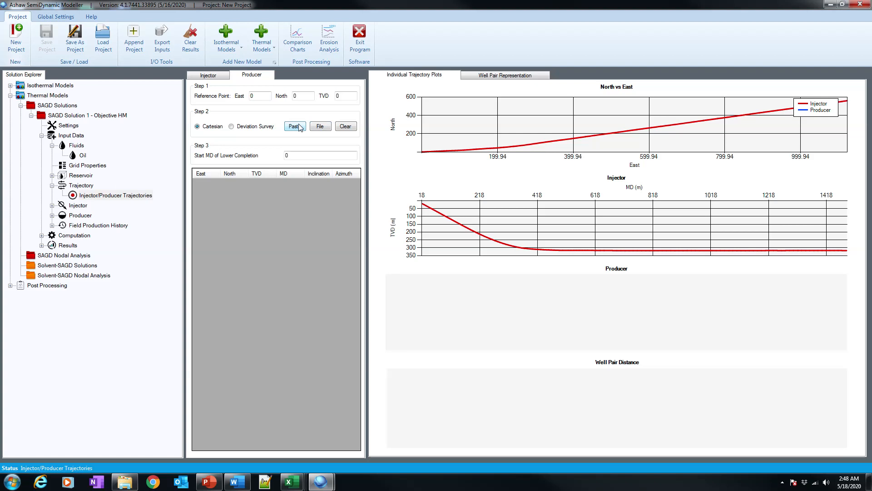
left_click(294, 127)
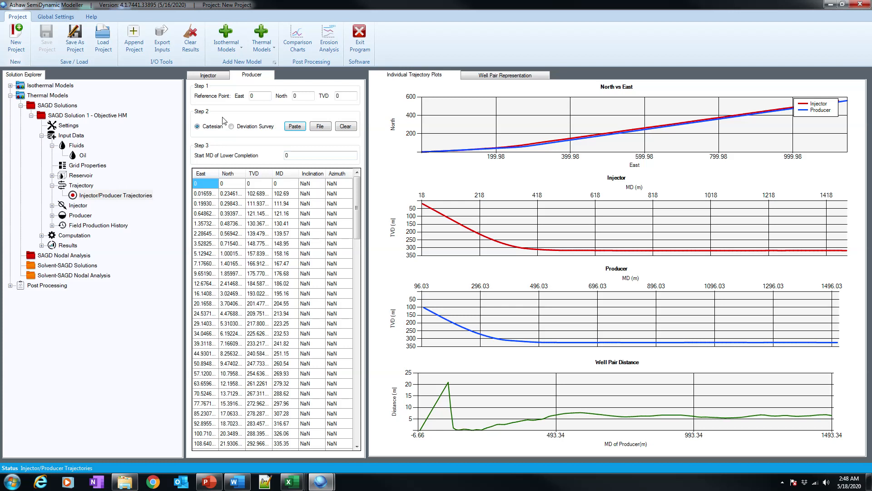
Step: Set the start MD of lower completion to 525.74 for both producer and injector, and display the well pair representation
double_click(286, 155)
type("525.")
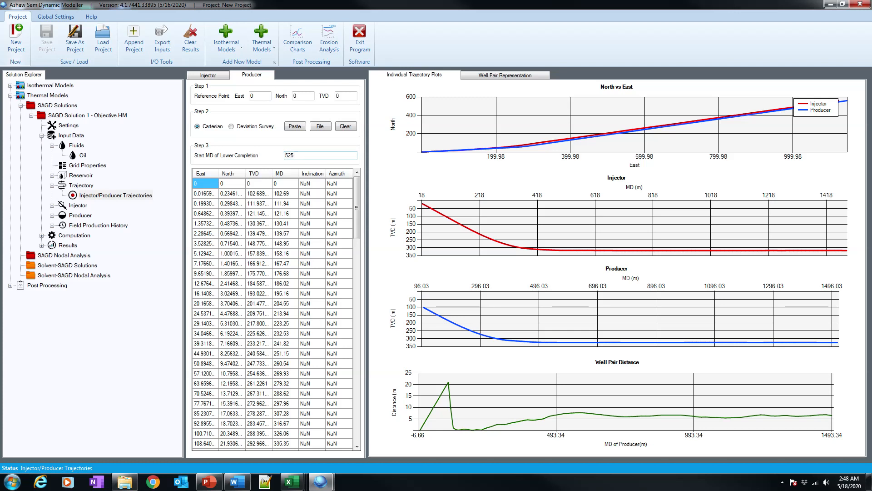
type("74")
left_click(208, 74)
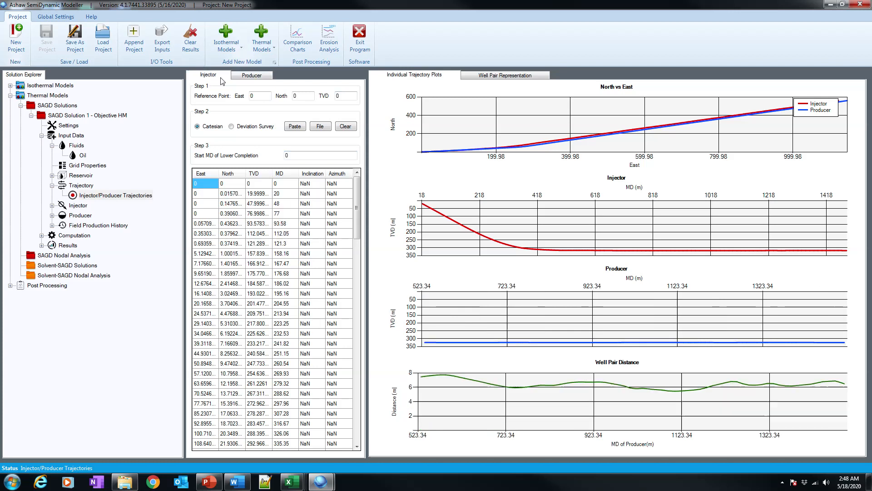
type("525.74")
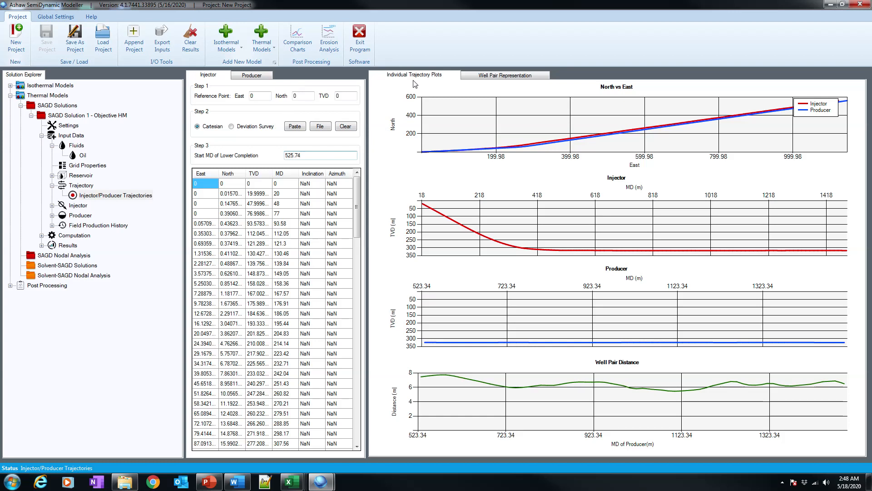
left_click(261, 76)
left_click(507, 75)
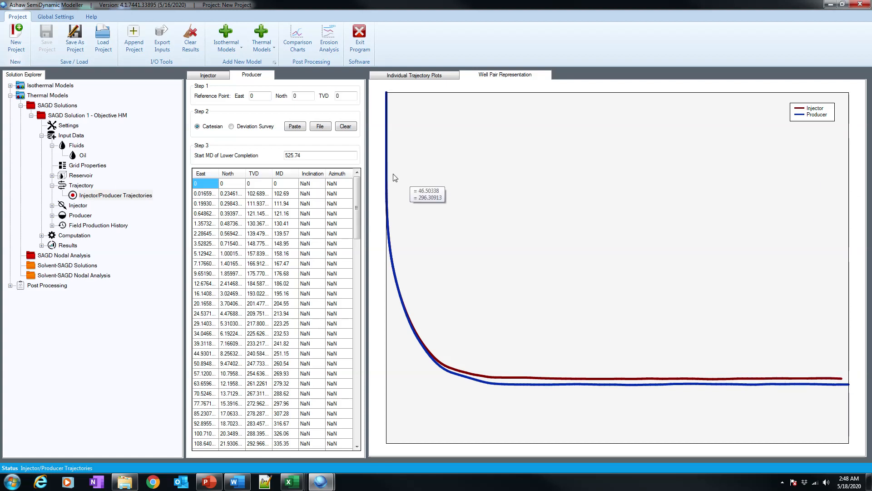
Step: Load the injector's variable BHP versus time from BHP.txt and inspect the resulting pressure plot
left_click(77, 205)
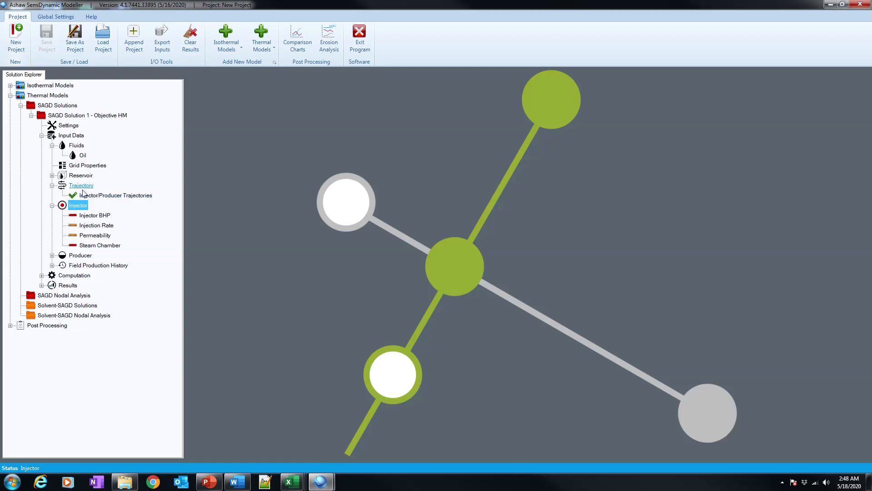
left_click(83, 187)
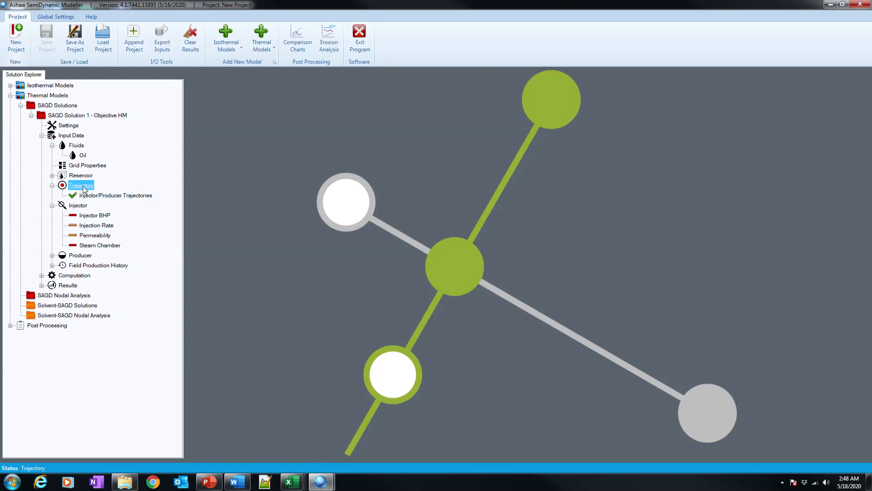
left_click(52, 186)
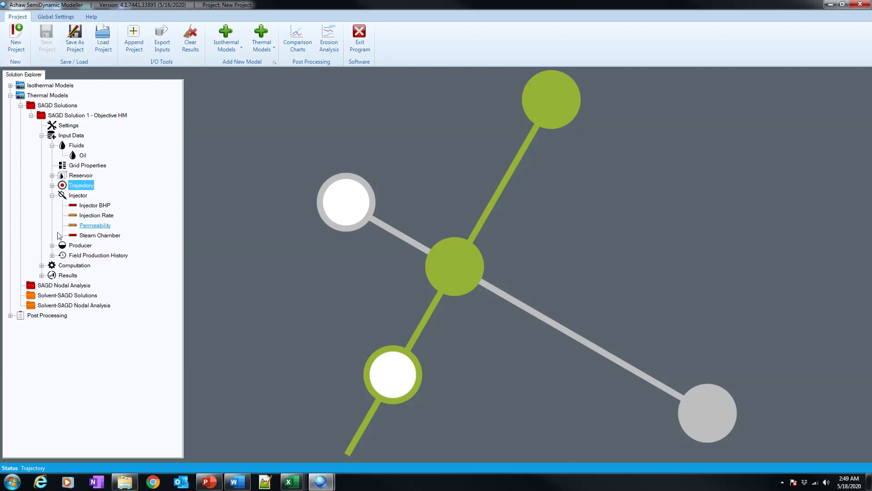
left_click(103, 207)
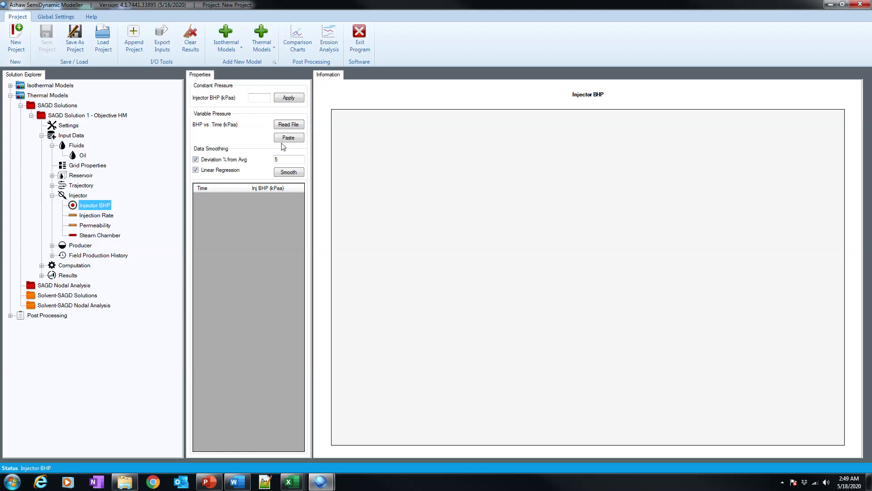
left_click(289, 125)
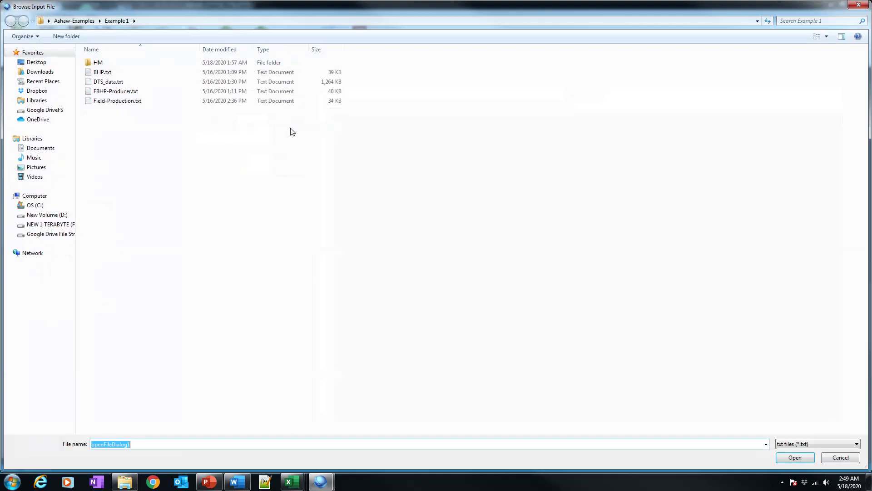
double_click(102, 72)
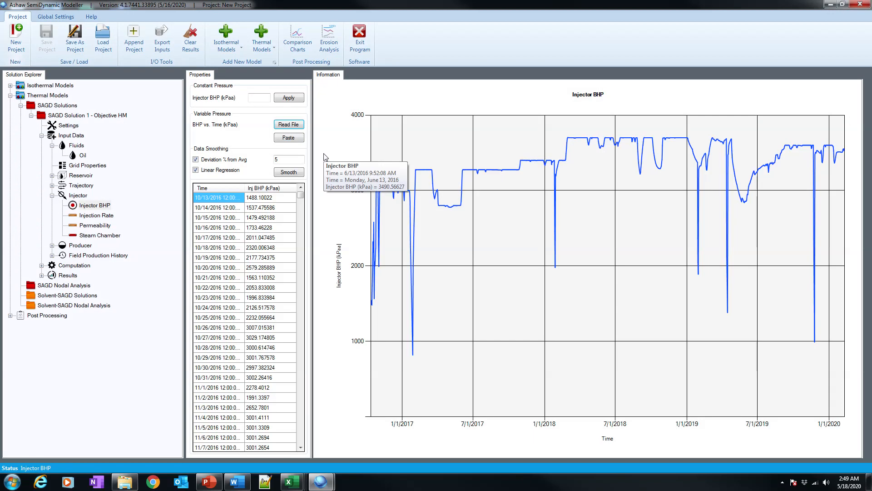
mouse_move(430, 266)
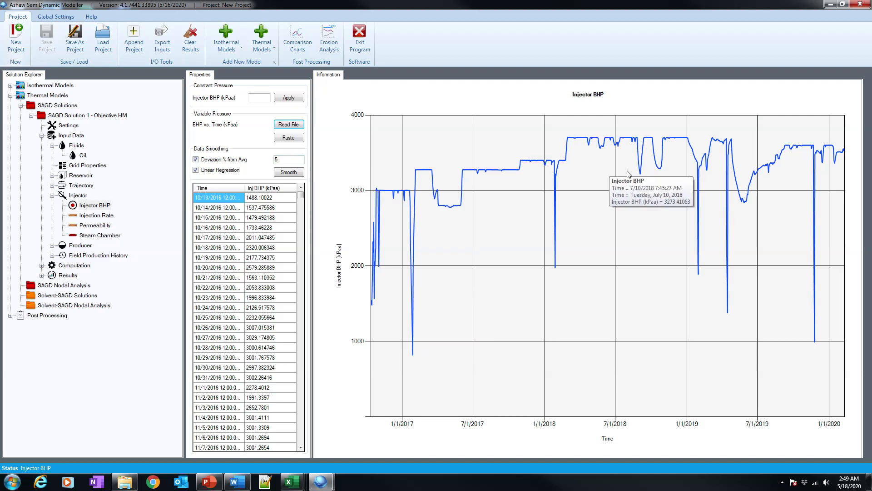
mouse_move(767, 169)
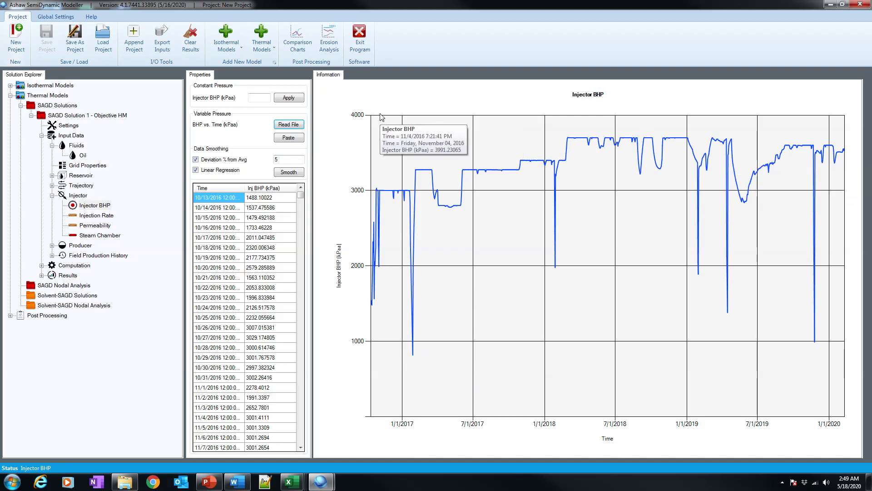
mouse_move(382, 402)
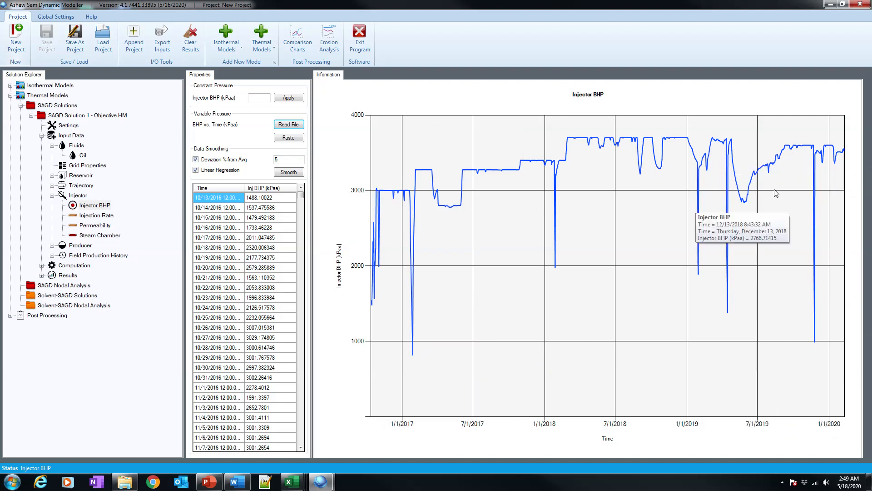
Step: Fill the injector's permeability input with the Depth and Gamma Ray columns copied from GR-Inj.xlsx in Excel, using Gamma Ray vs Depth
left_click(94, 225)
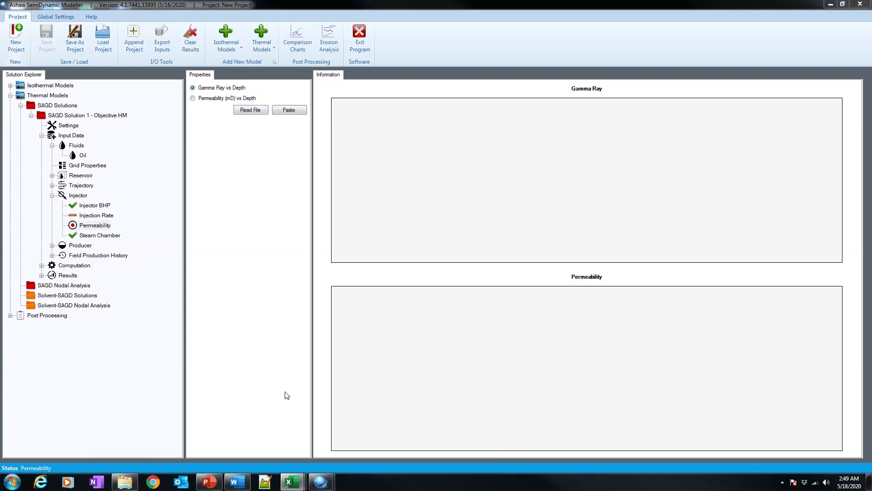
left_click(291, 482)
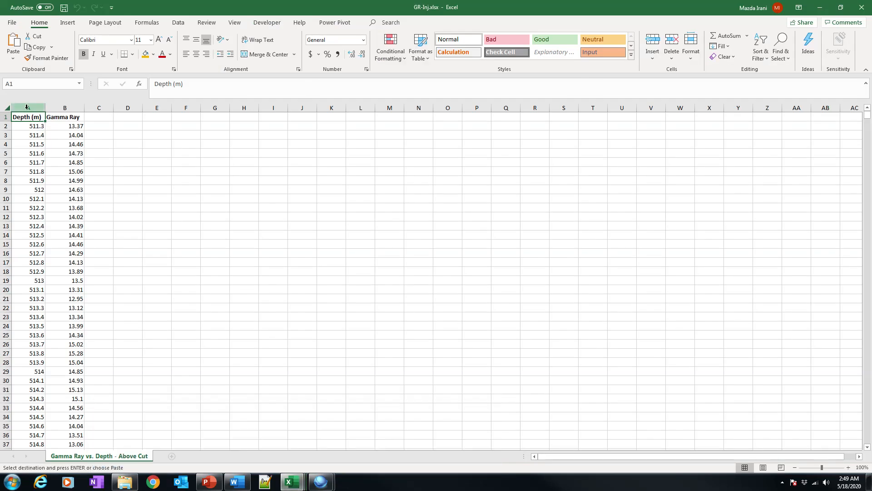
left_click_drag(27, 107, 68, 107)
right_click(65, 147)
left_click(88, 168)
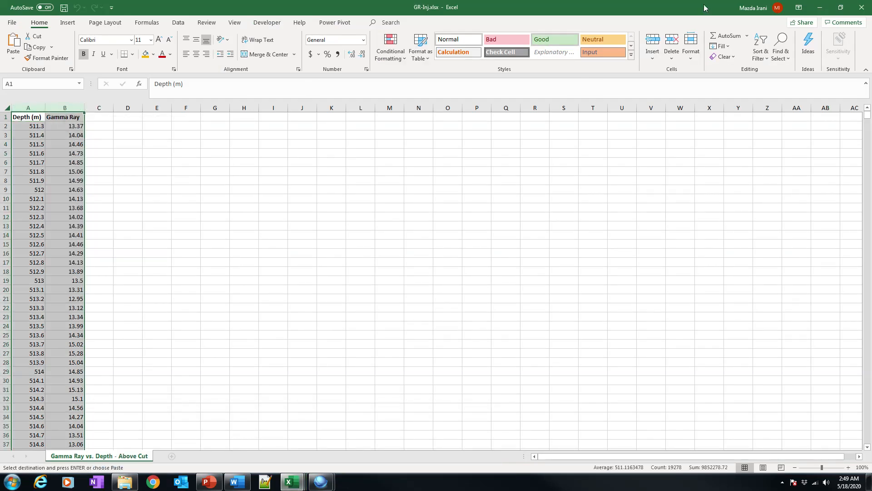
left_click(822, 9)
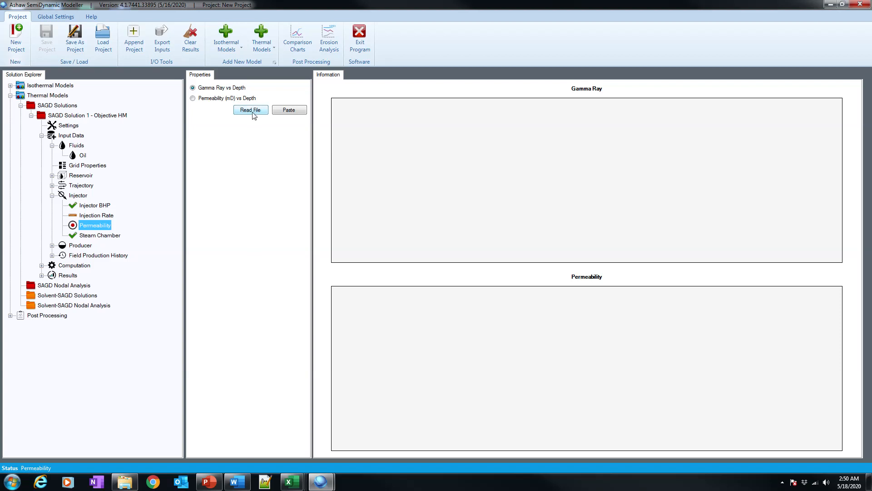
left_click(289, 110)
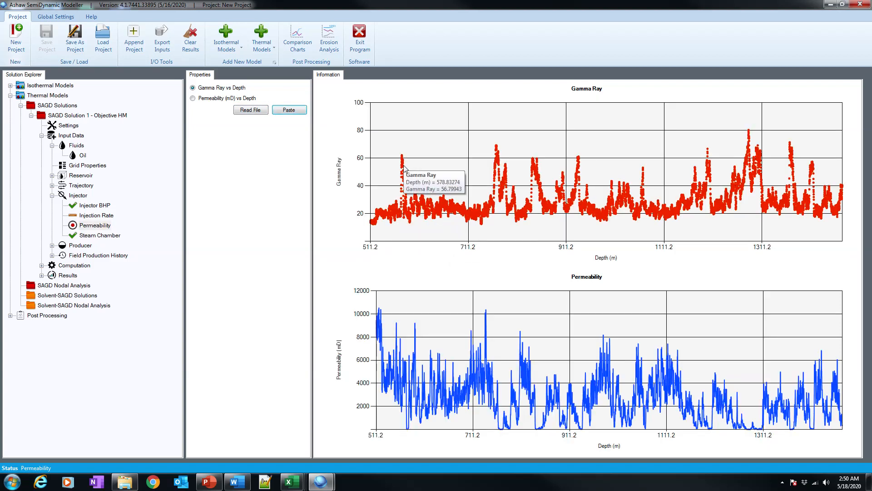
mouse_move(443, 197)
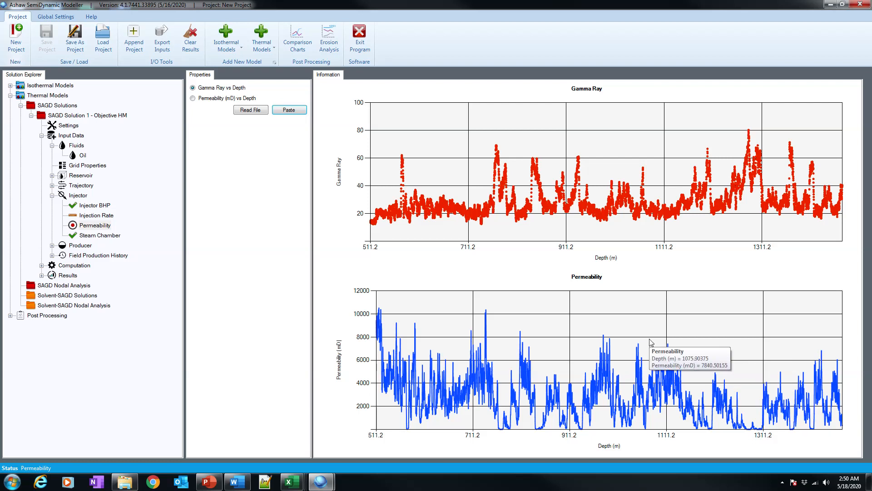
Step: Review the injector's steam chamber settings, including the constant pressure drop, and collapse the Injector branch
left_click(105, 236)
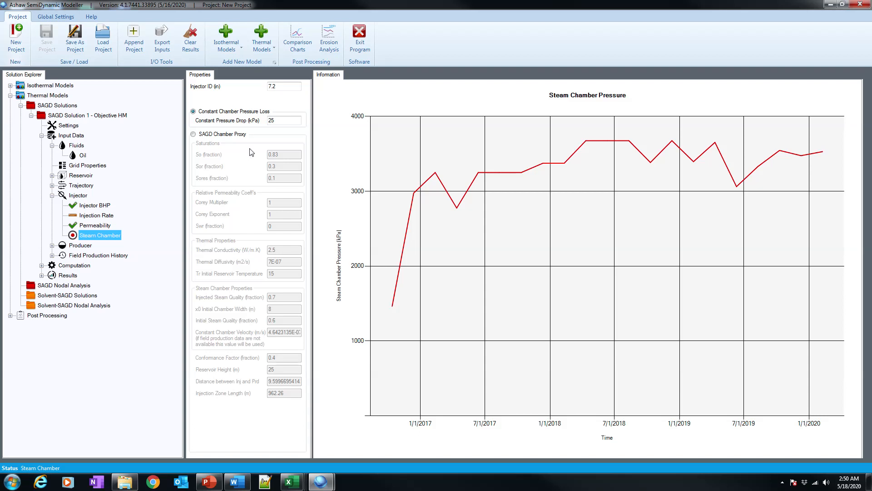
left_click(271, 120)
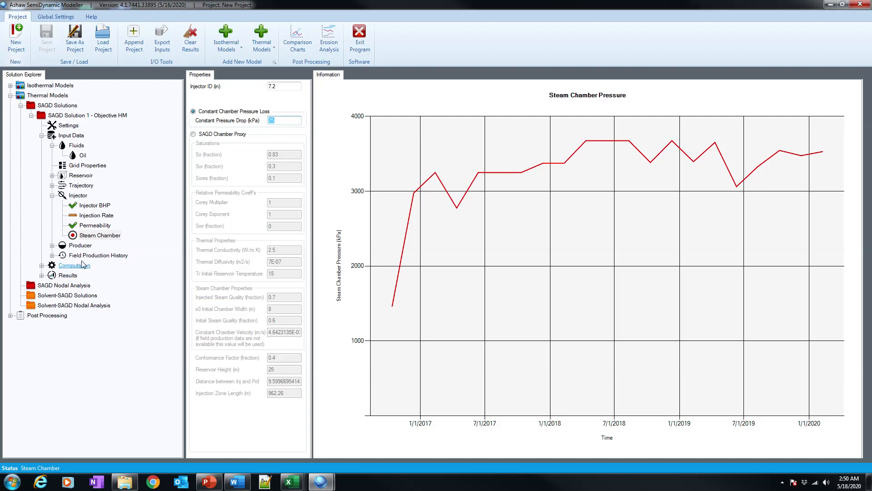
left_click(52, 195)
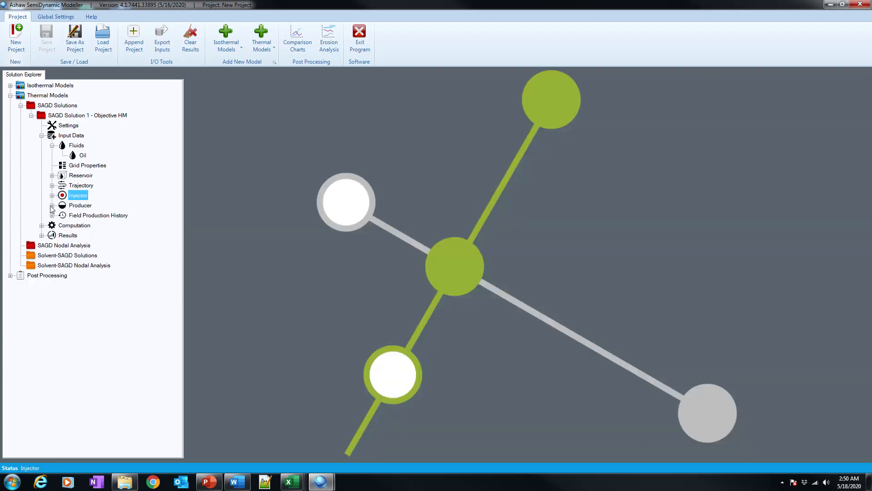
Step: Load the producer's variable pressure profile versus time from FBHP-Producer.txt
left_click(52, 205)
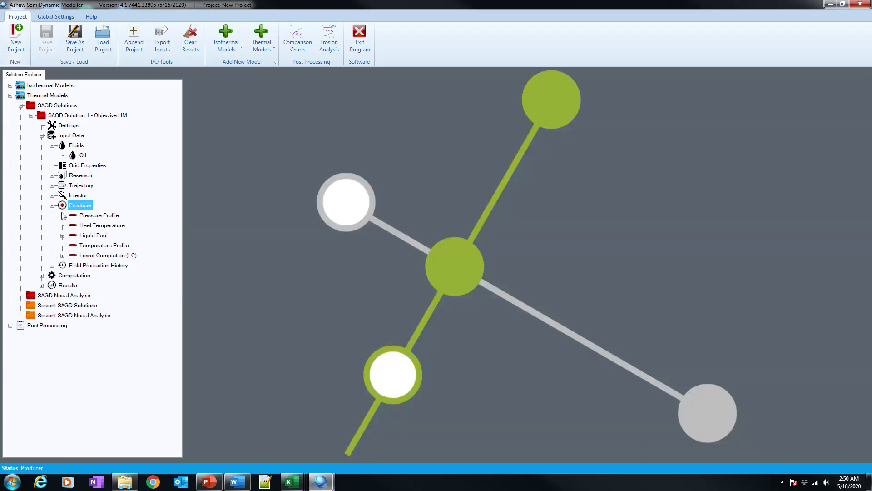
left_click(112, 218)
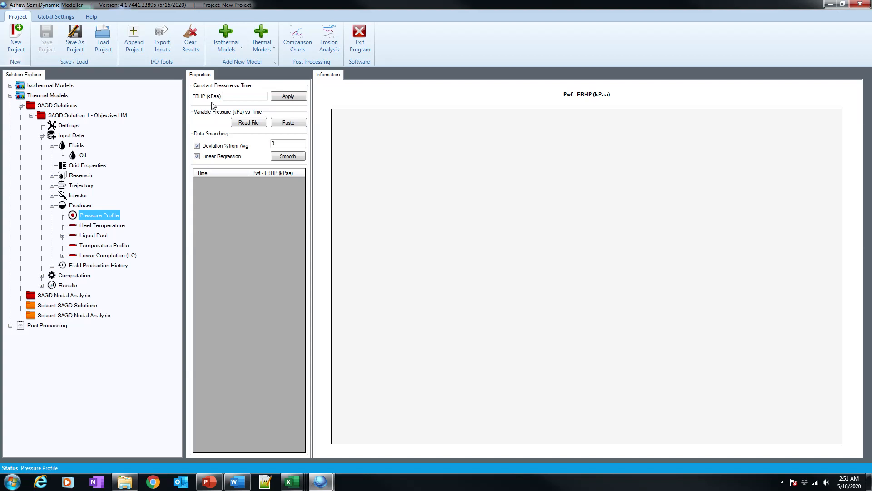
left_click(259, 123)
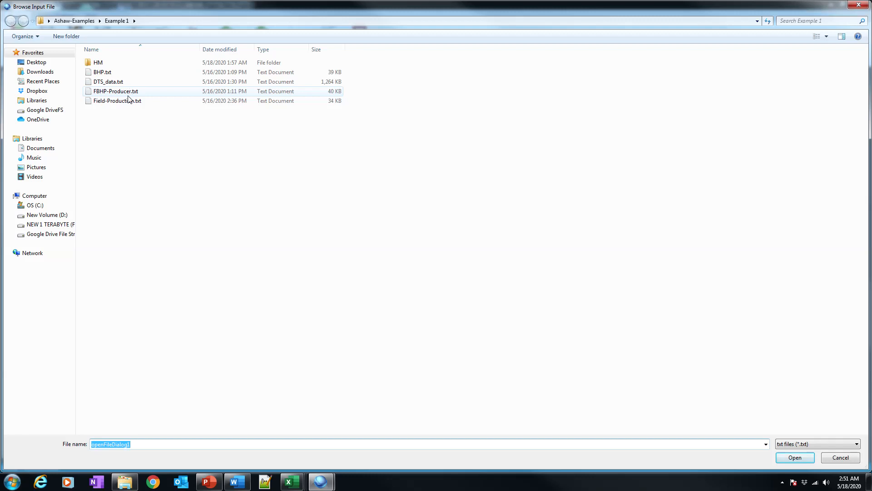
double_click(129, 96)
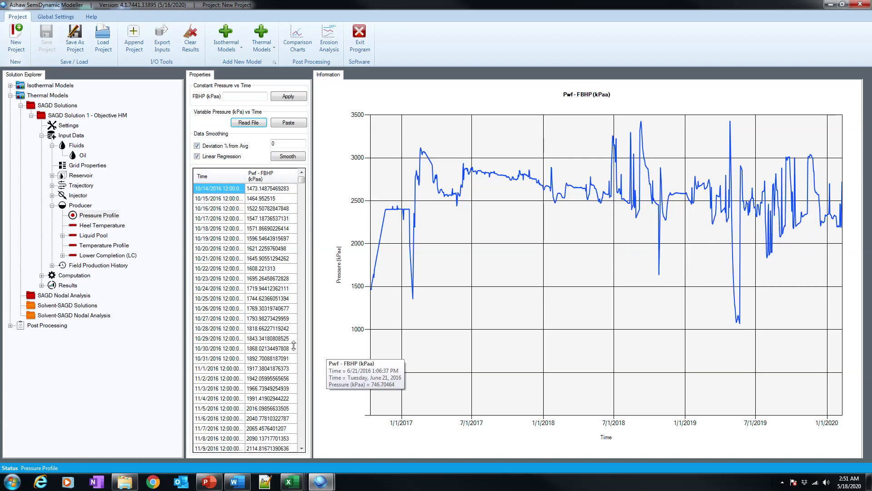
Step: Fill the producer's heel temperature data with the Time and Heel Temp columns copied from Heel-Temp.xlsx, and switch back to Excel
left_click(104, 225)
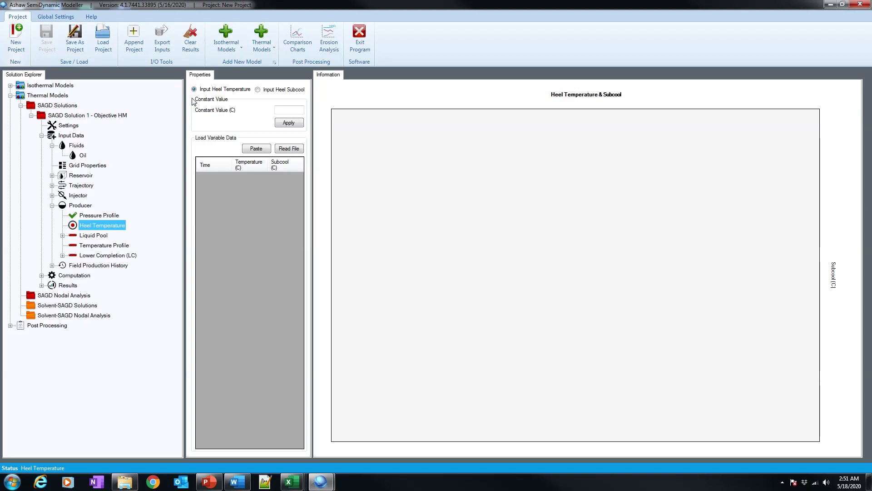
left_click(293, 483)
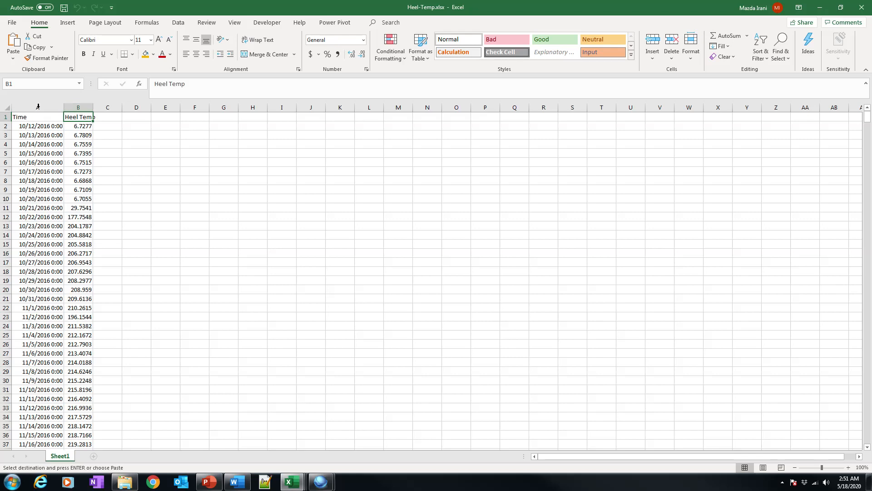
left_click_drag(37, 107, 83, 108)
right_click(76, 136)
left_click(362, 333)
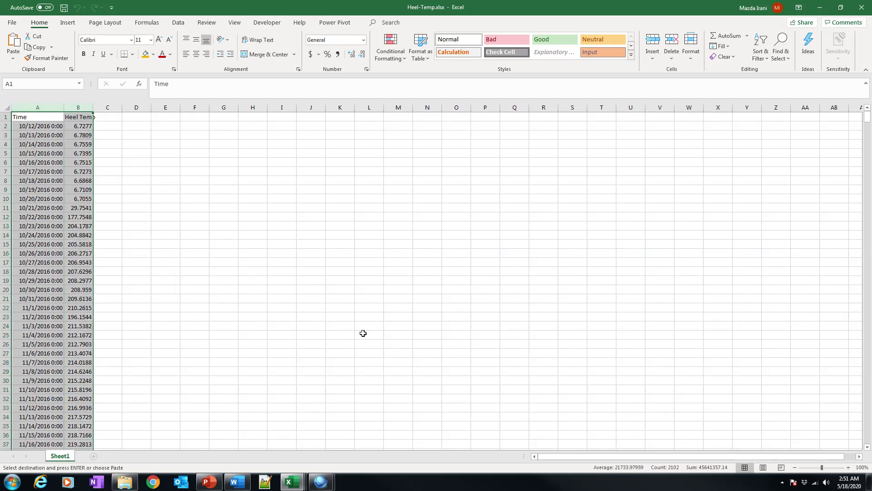
left_click(321, 482)
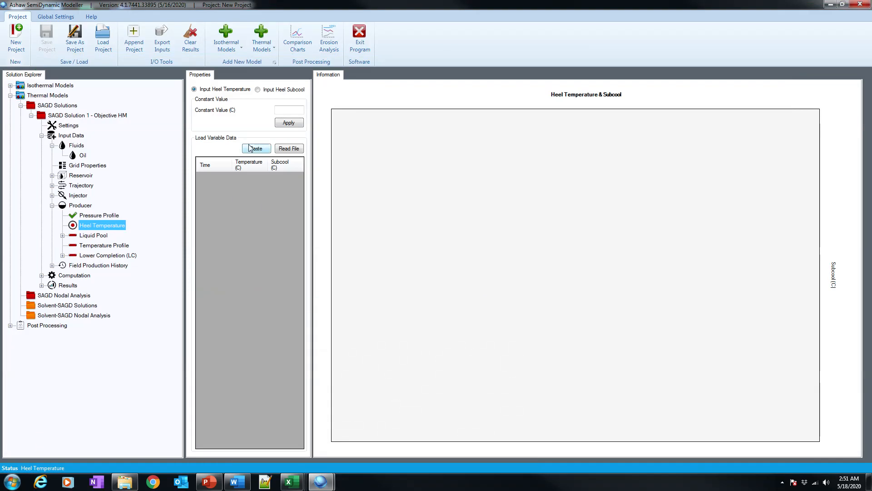
left_click(256, 149)
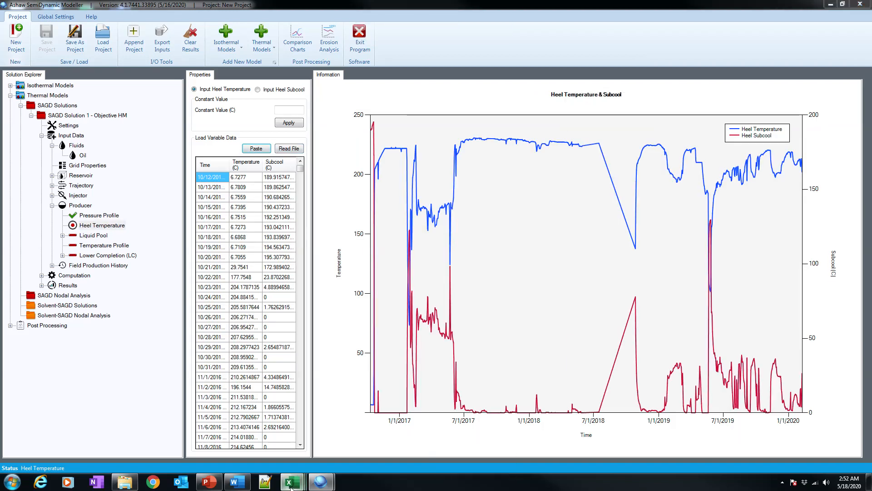
mouse_move(291, 481)
left_click(357, 448)
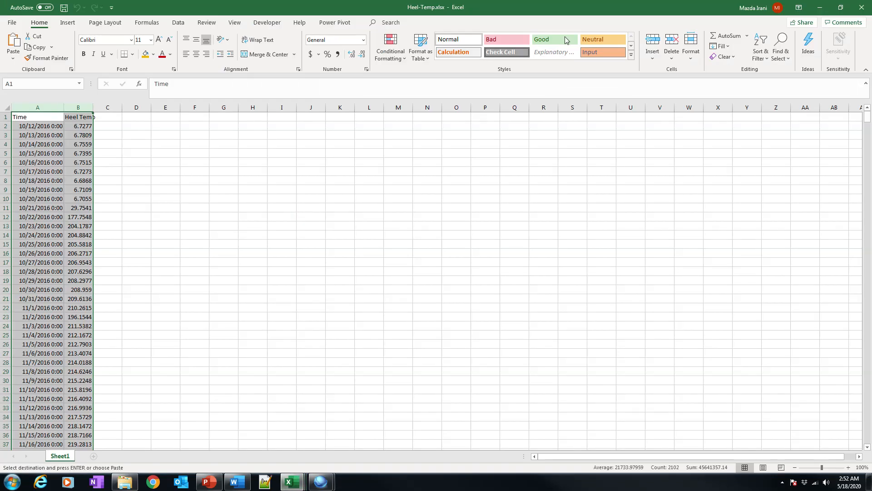
Step: Switch from Excel back to the modeller and review the producer's liquid pool temperature gradient and porosity inputs
left_click(820, 7)
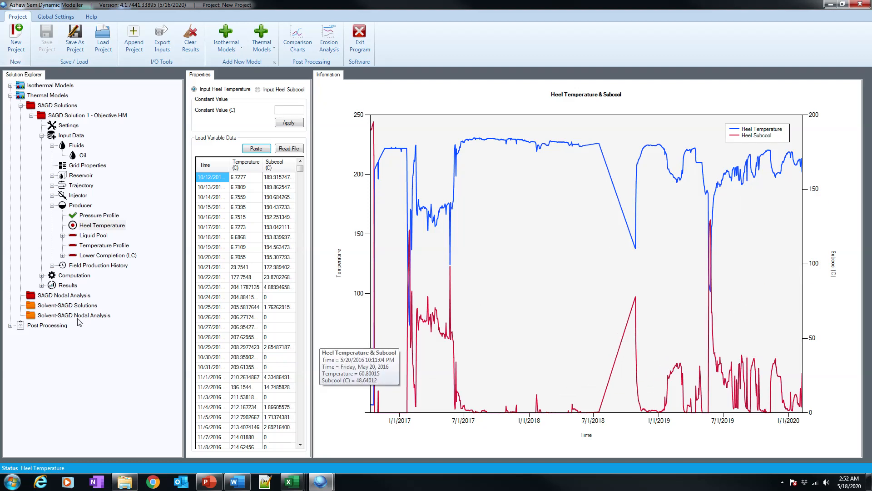
left_click(90, 236)
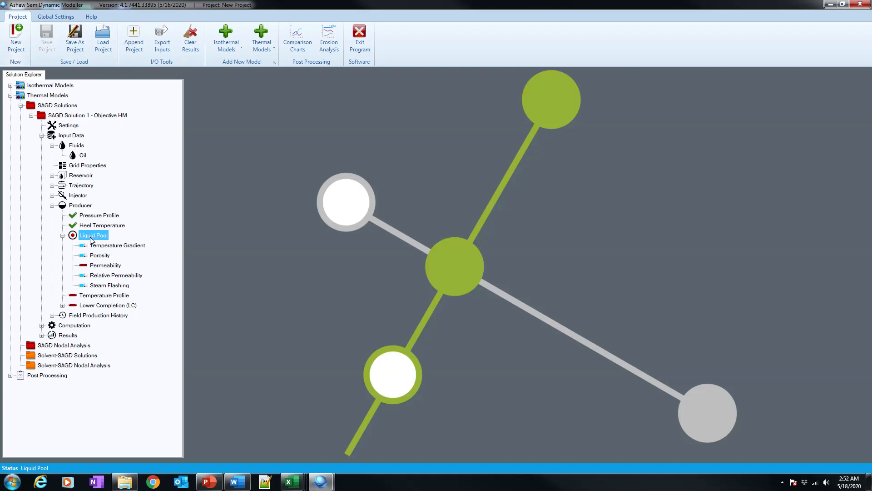
left_click(142, 245)
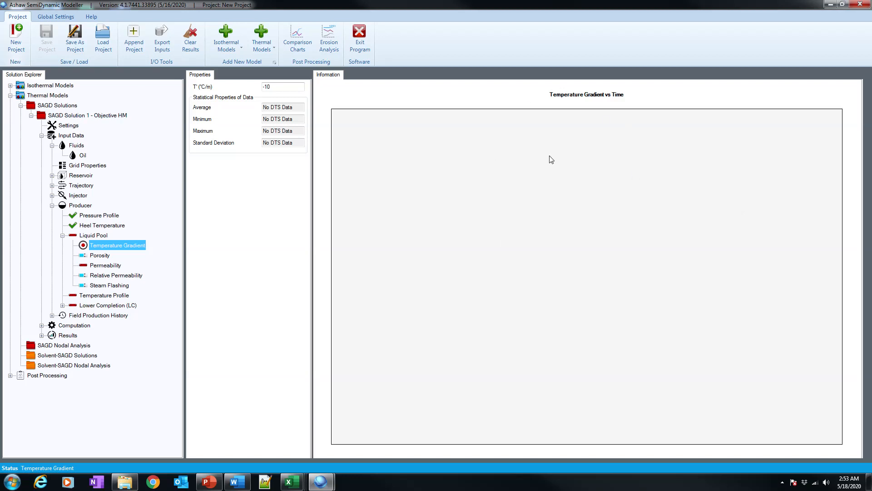
left_click(103, 256)
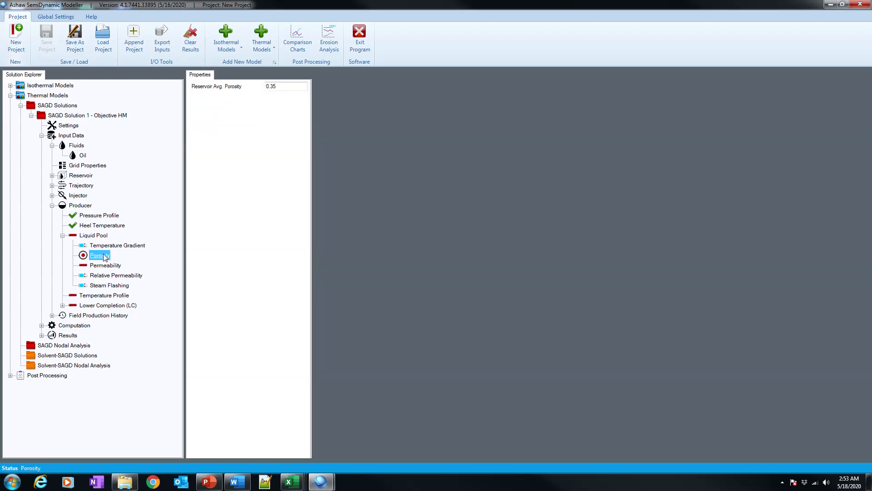
left_click_drag(283, 85, 246, 84)
Step: Set the WOR to 2.81 in the liquid pool's relative permeability inputs and apply it
left_click(137, 276)
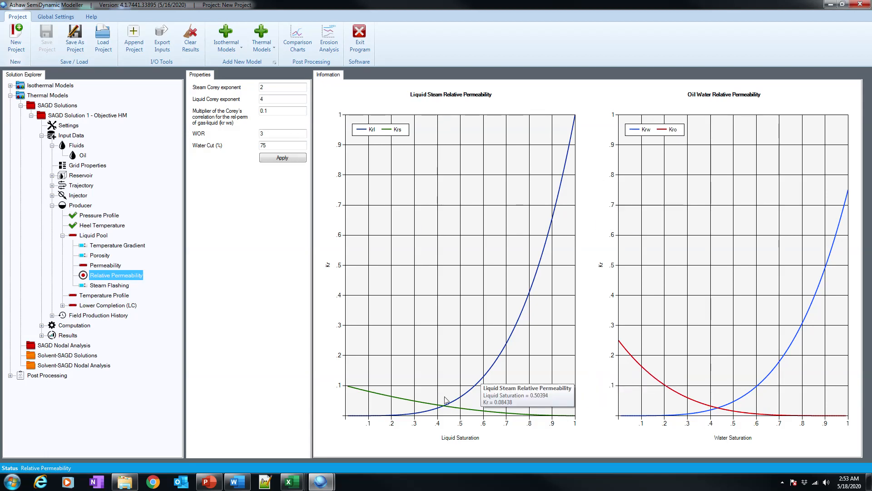
left_click_drag(280, 133, 227, 136)
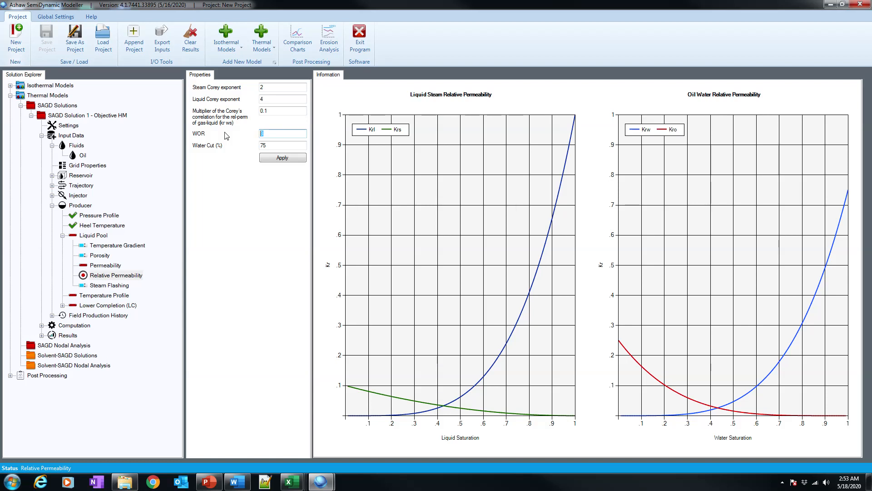
type("2.81")
left_click(282, 159)
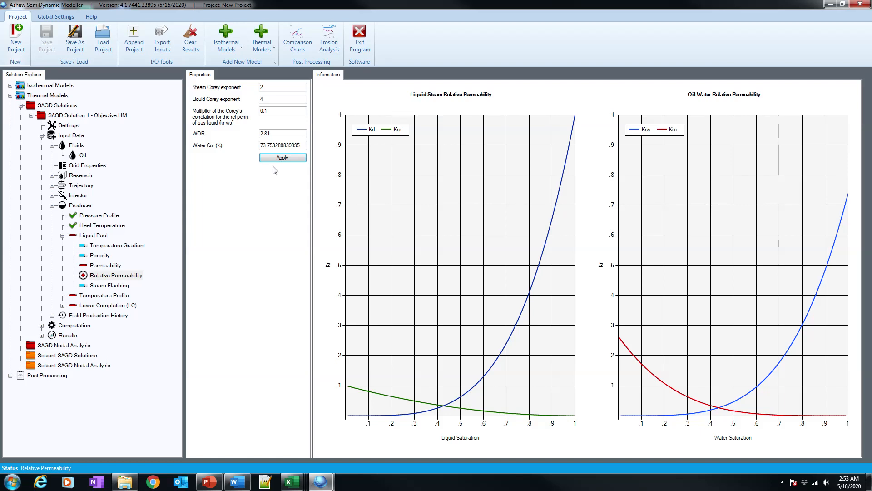
Step: Look through the steam flashing inflow models Coning 1 and Coning 2, leaving Coning 1 selected
left_click(122, 285)
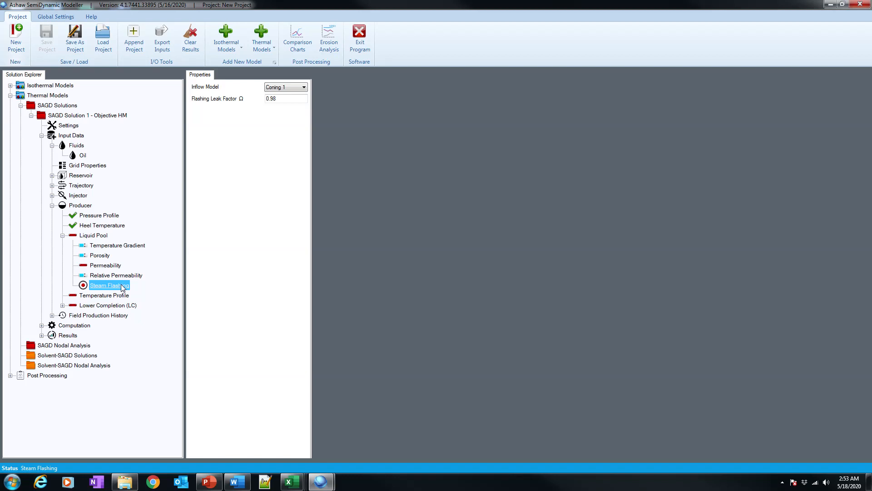
left_click(301, 87)
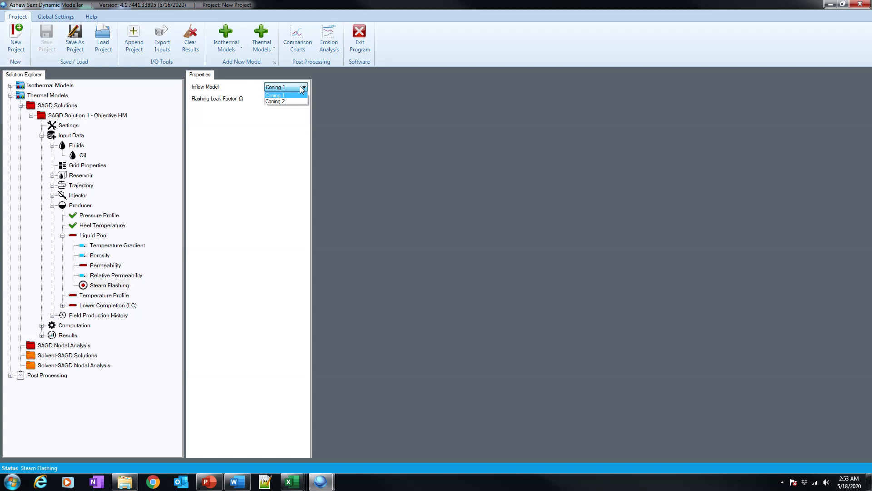
left_click(291, 101)
left_click(294, 90)
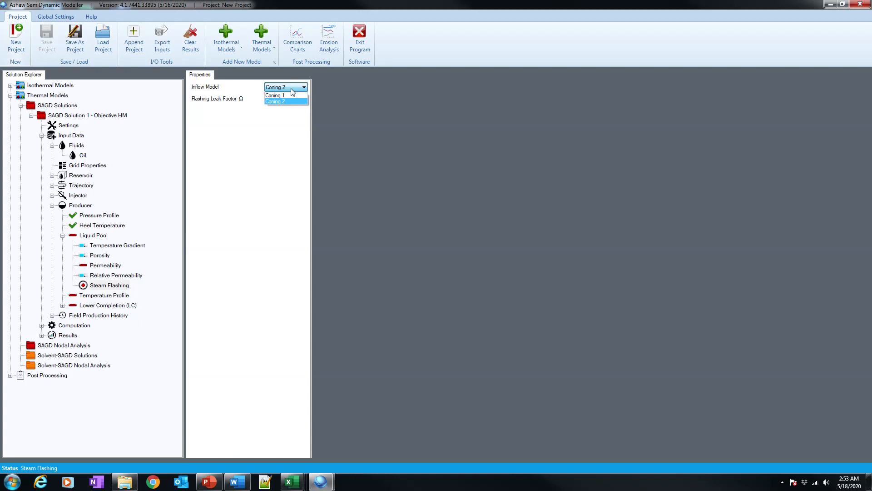
left_click(296, 95)
left_click(294, 90)
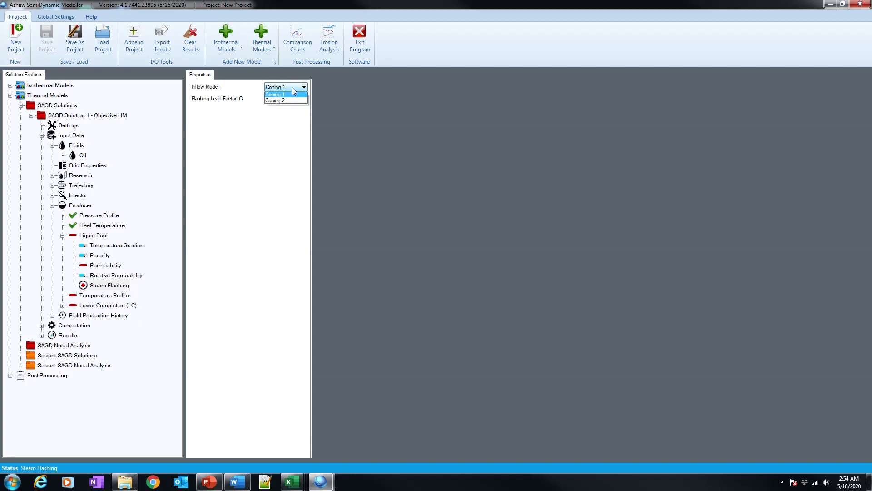
left_click(293, 90)
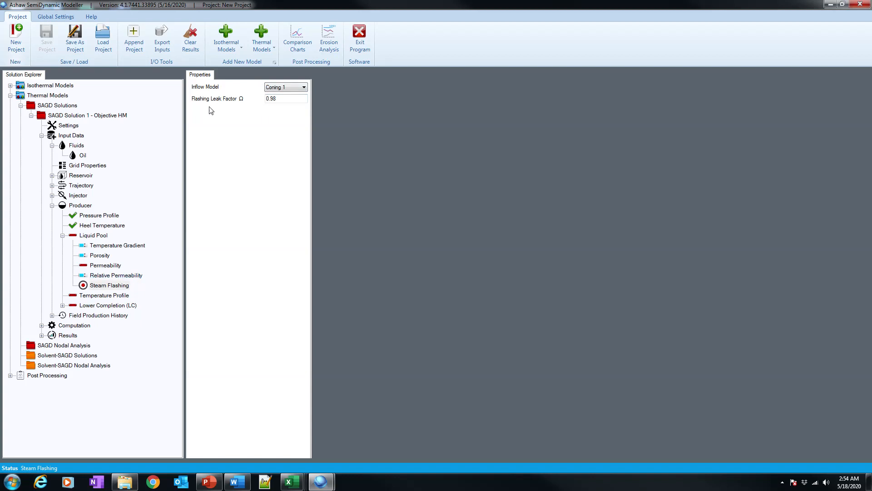
Step: Check the DTS data format guide and load the producer's temperature profile from DTS_data.txt using All Data in Columns
left_click(104, 296)
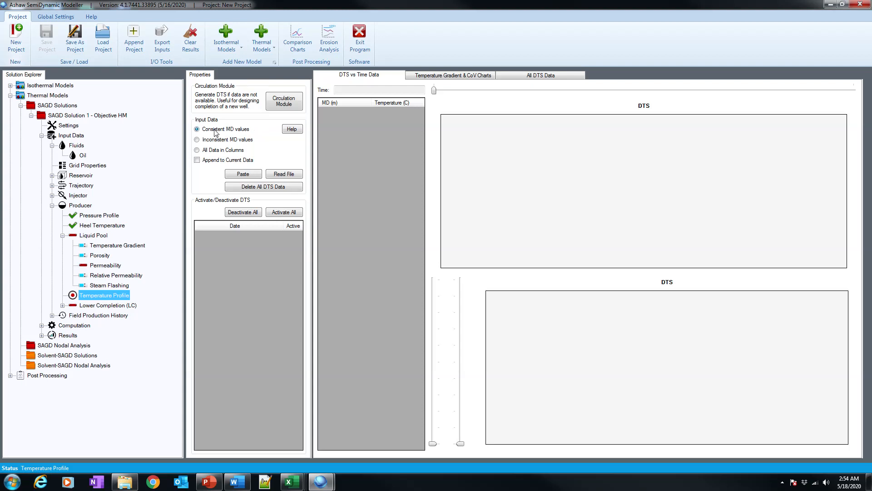
left_click(292, 129)
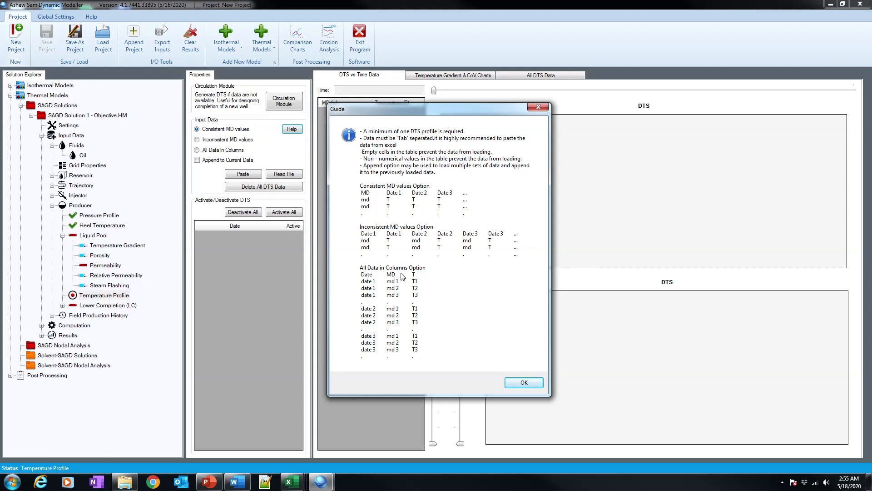
left_click(527, 384)
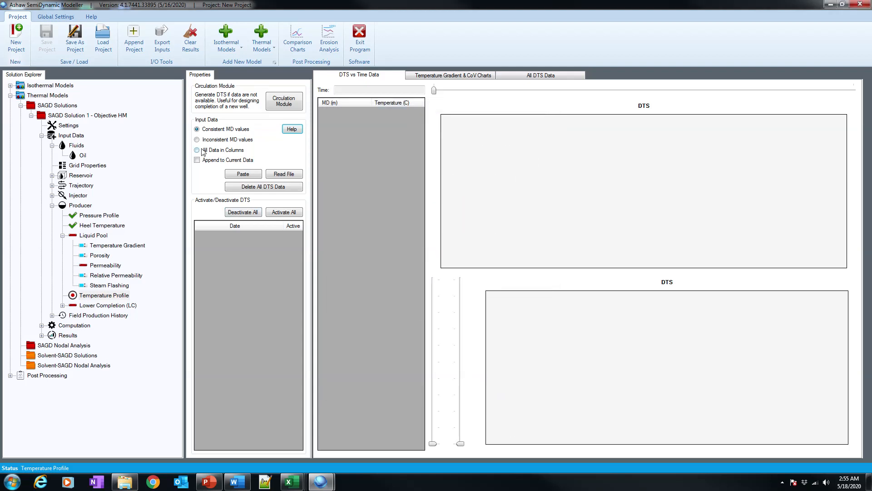
left_click(282, 176)
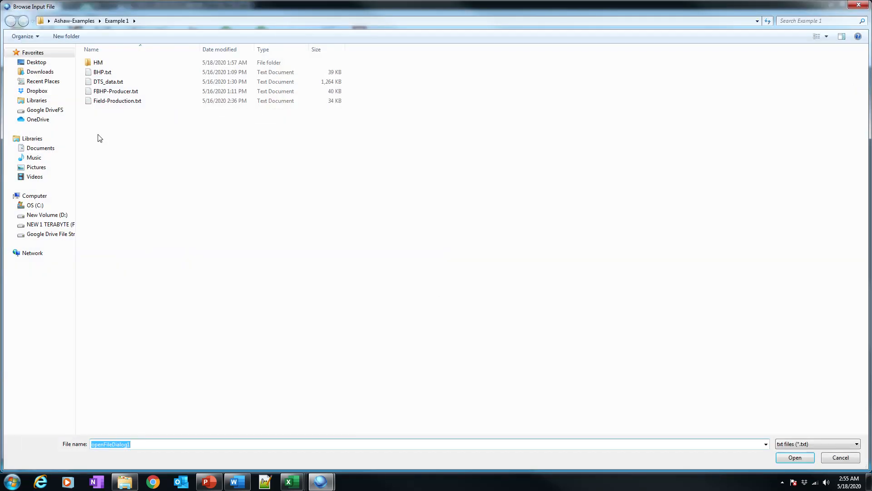
double_click(110, 83)
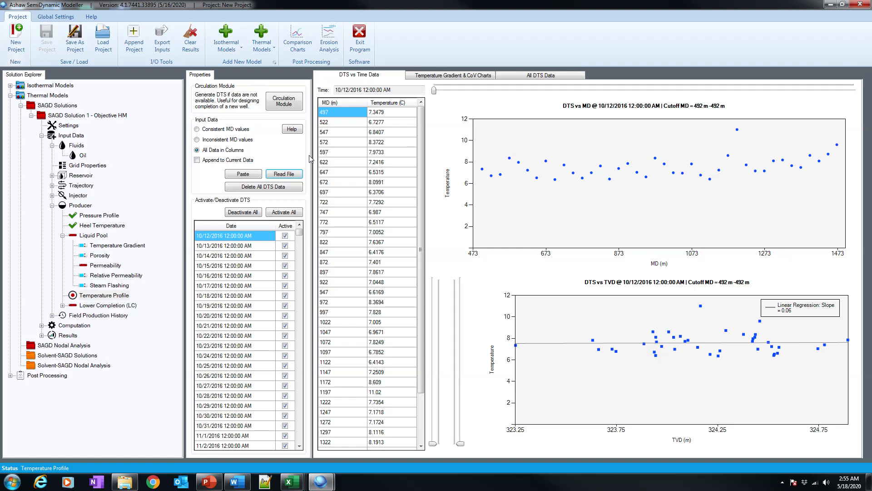
Step: Examine the DTS temperature profiles over time, stopping at the one dated 5/21/2019
left_click(438, 92)
left_click_drag(439, 94, 530, 96)
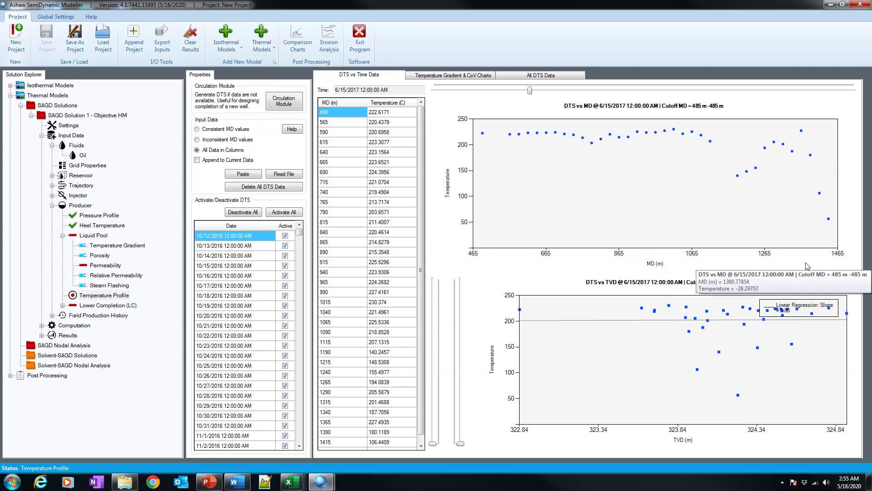
left_click_drag(531, 92, 766, 103)
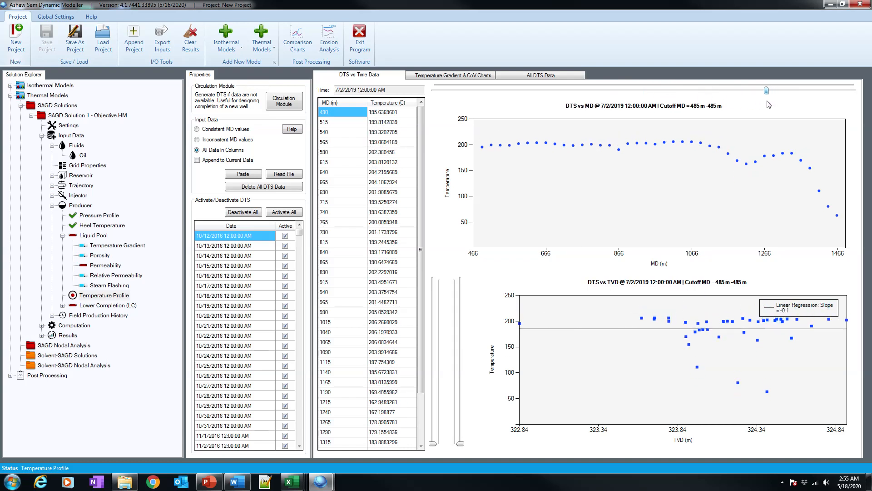
mouse_move(752, 122)
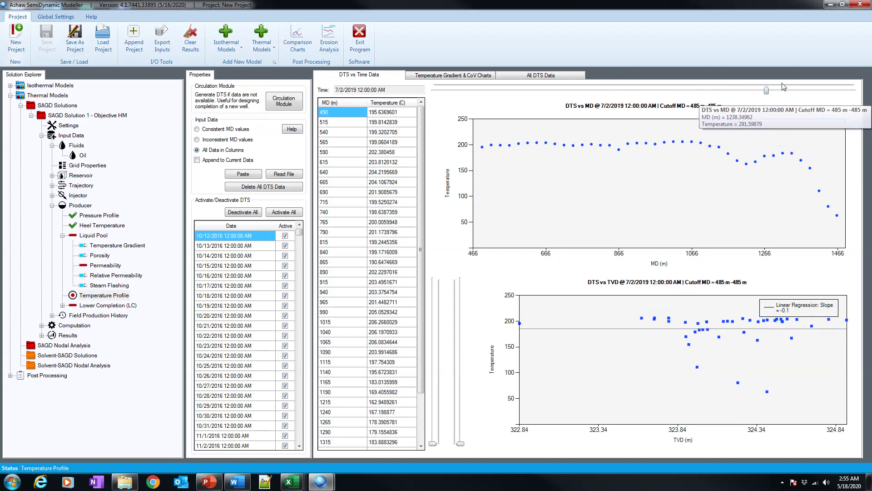
mouse_move(766, 90)
left_mouse_down()
mouse_move(735, 94)
mouse_move(752, 93)
left_mouse_up()
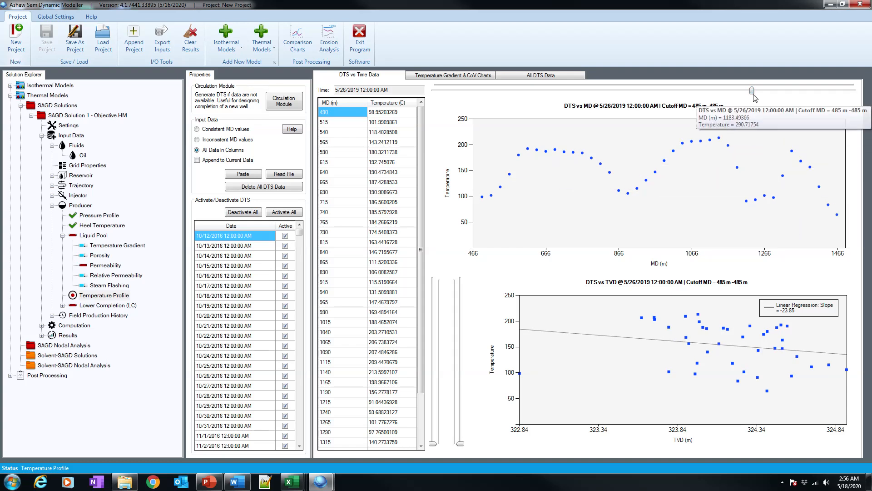
left_click_drag(752, 94, 750, 93)
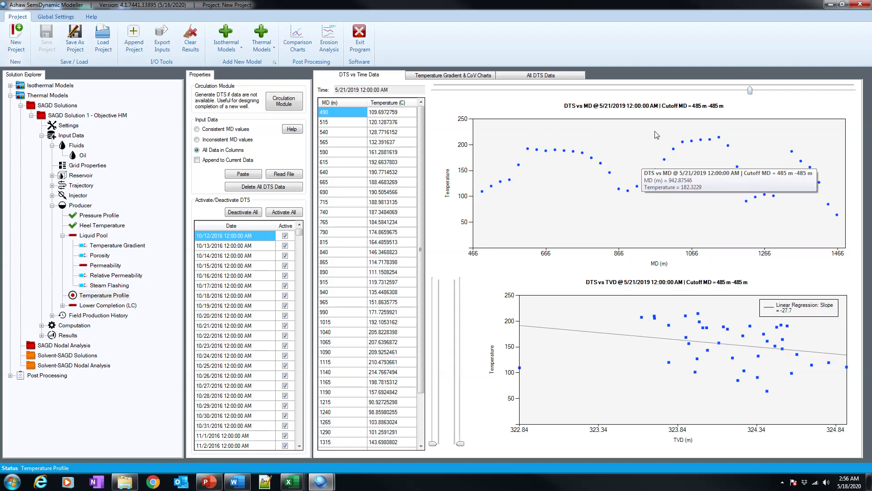
mouse_move(737, 170)
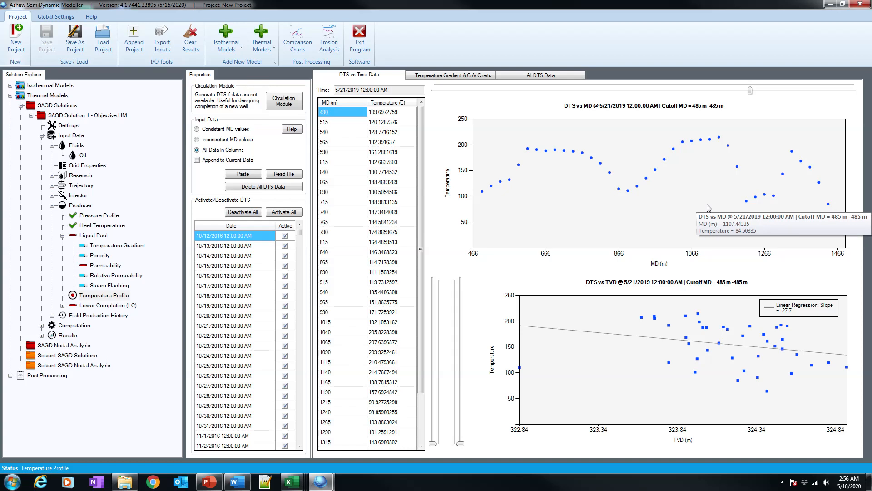
Step: Deactivate the DTS profiles dated 5/21/2019 through 5/26/2019
left_click_drag(299, 233, 298, 393)
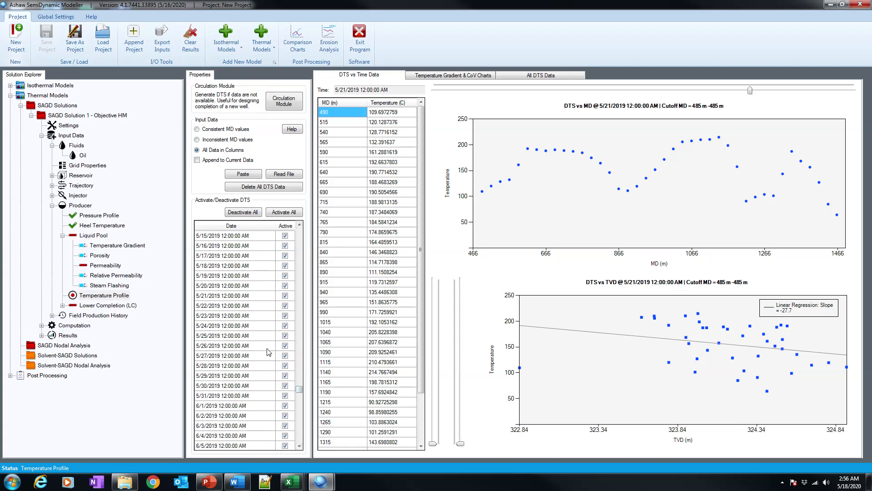
left_click(285, 346)
left_click(285, 295)
left_click(286, 305)
left_click(285, 315)
left_click(285, 325)
left_click(285, 335)
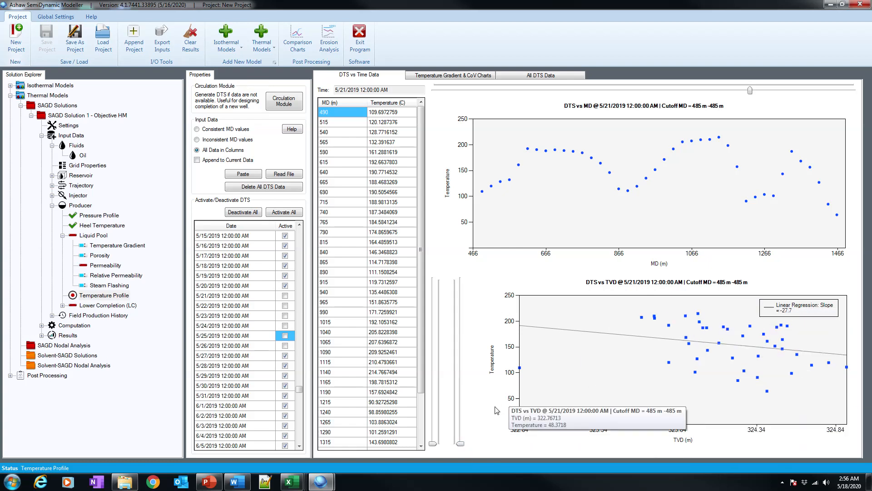
Step: Adjust the DTS cutoff MD range to 850 m to 1289 m
left_click_drag(462, 445, 461, 409)
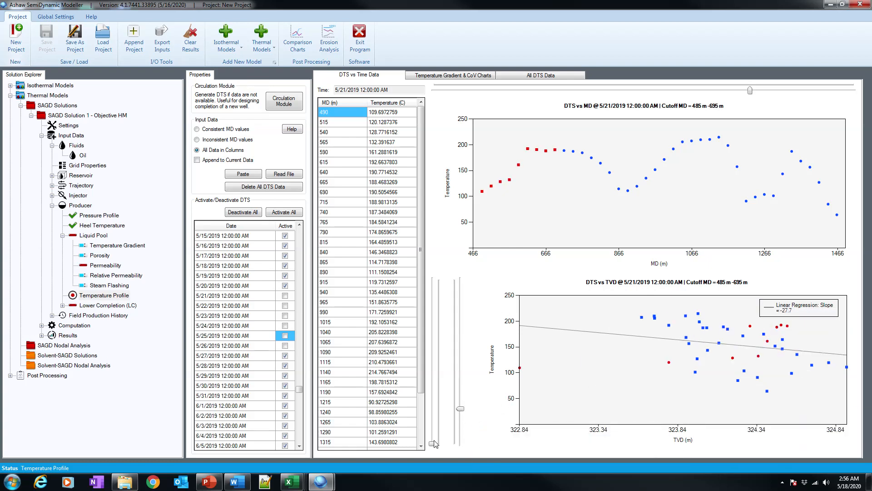
left_click_drag(435, 443, 432, 433)
left_click_drag(427, 380, 436, 339)
left_click_drag(432, 414, 432, 348)
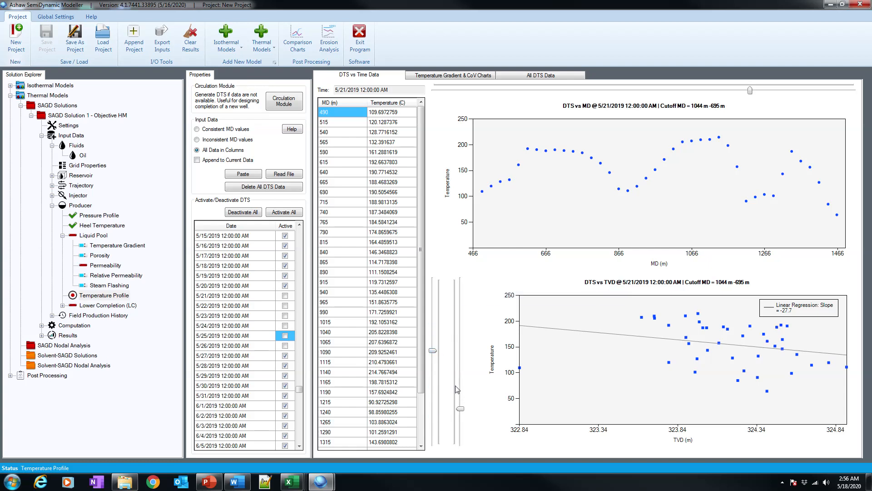
left_click_drag(461, 410, 461, 326)
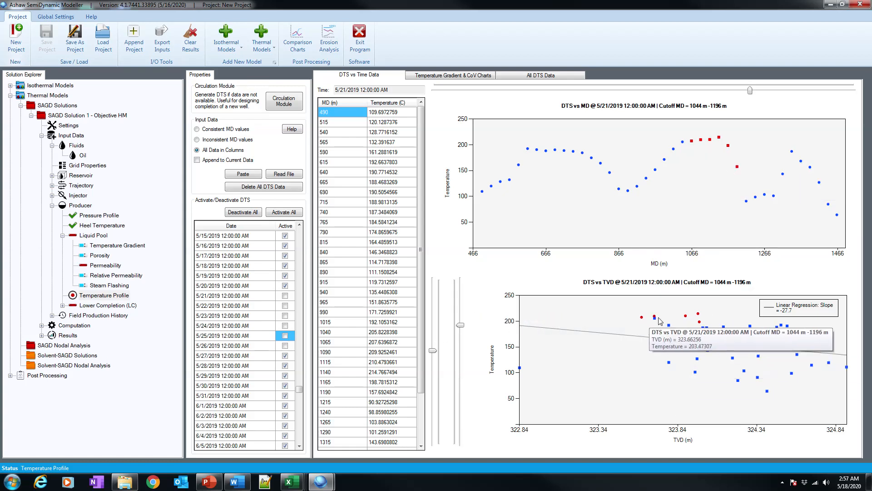
left_click_drag(460, 325, 460, 309)
left_click_drag(433, 350, 432, 384)
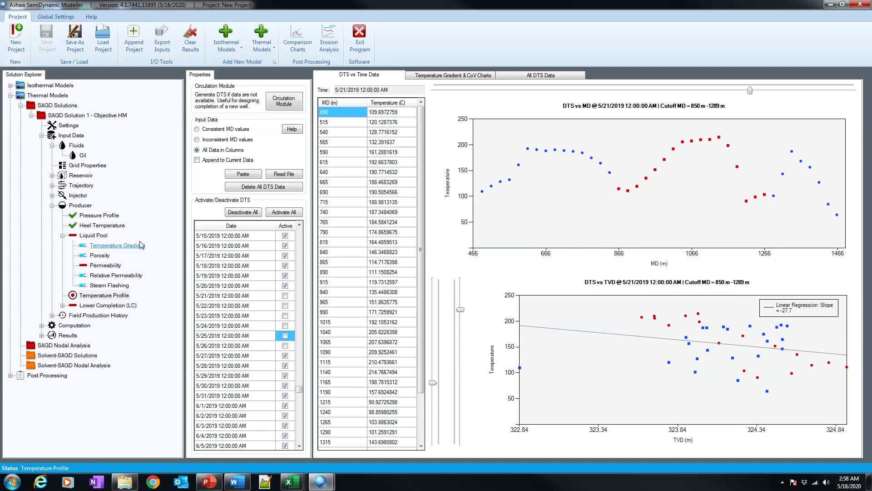
Step: Review the liquid pool's temperature gradient chart, set T' to -1 °C/m, and open the porosity settings
left_click(117, 245)
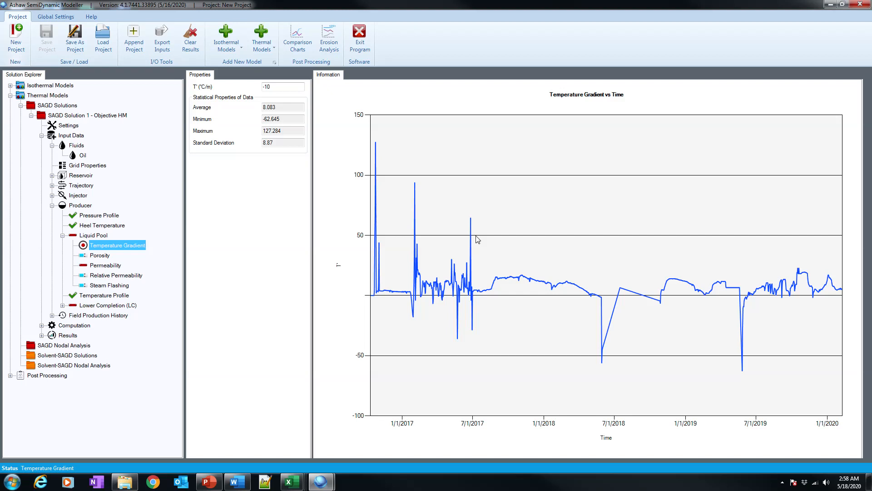
mouse_move(638, 207)
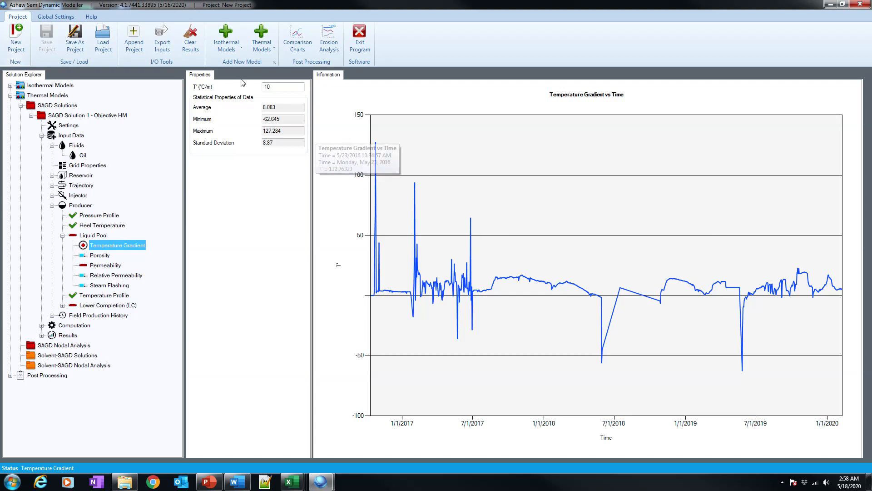
left_click_drag(278, 87, 262, 88)
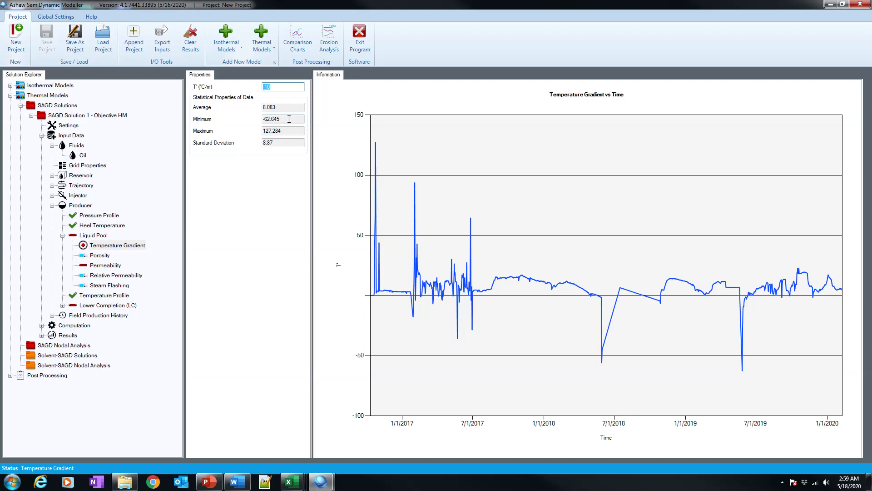
mouse_move(394, 164)
mouse_move(321, 108)
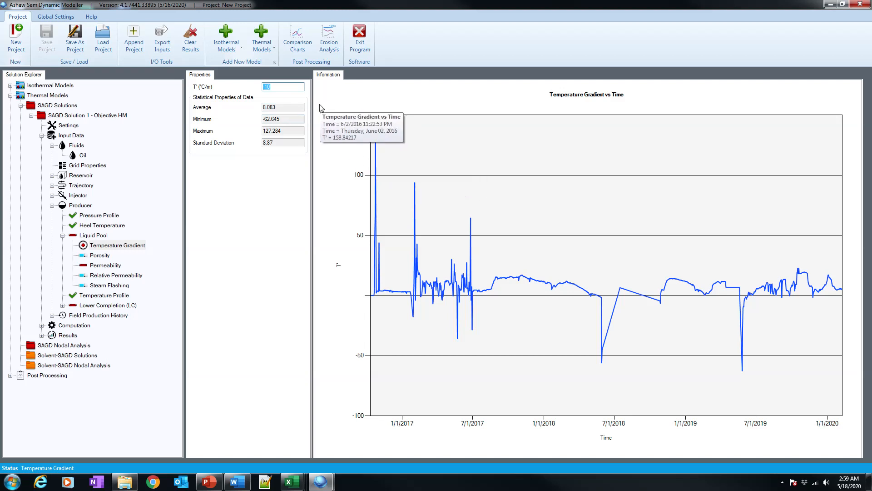
type("-")
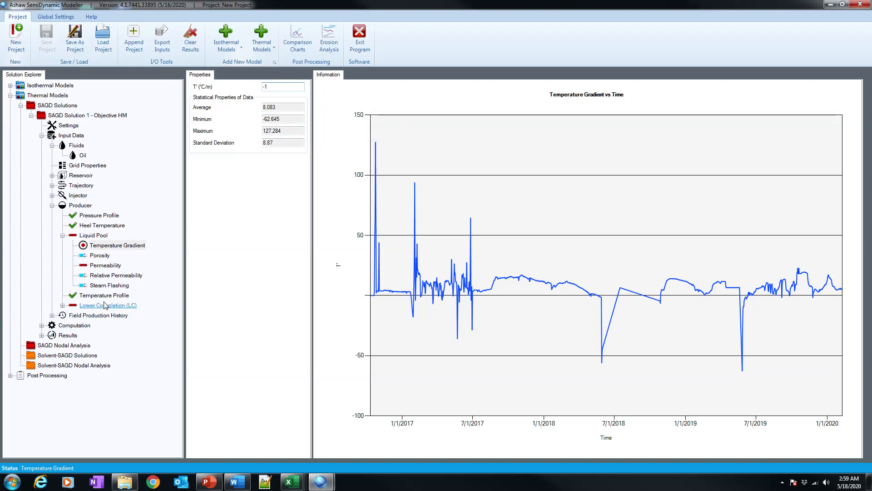
left_click(100, 256)
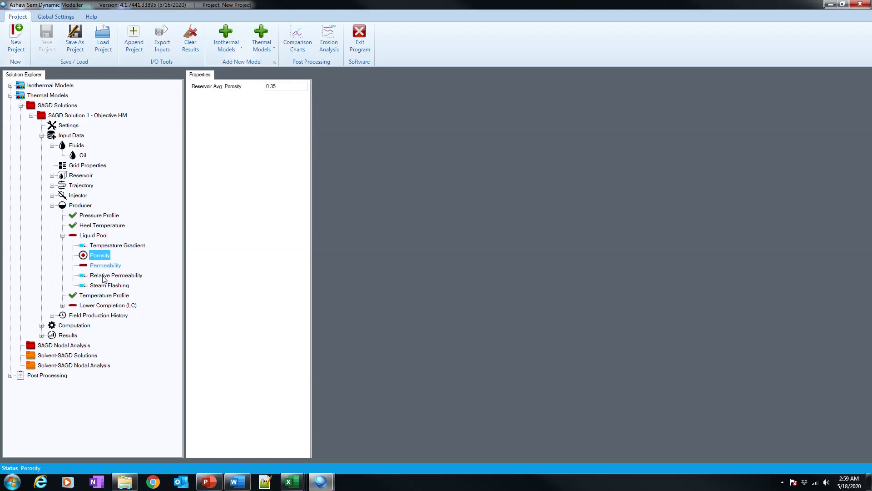
Step: Add a Liner-Deployed FCD completion setup to the producer's lower completion, using the Simplified LD NFB calculation method
left_click(63, 235)
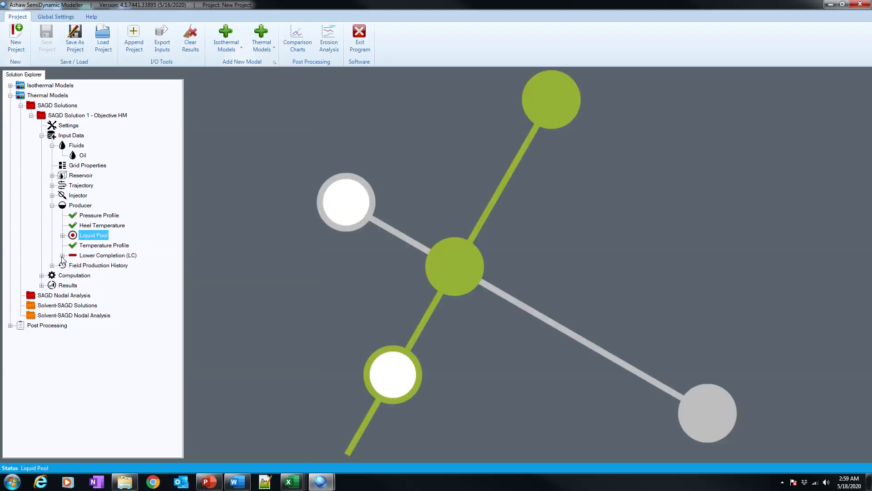
left_click(63, 256)
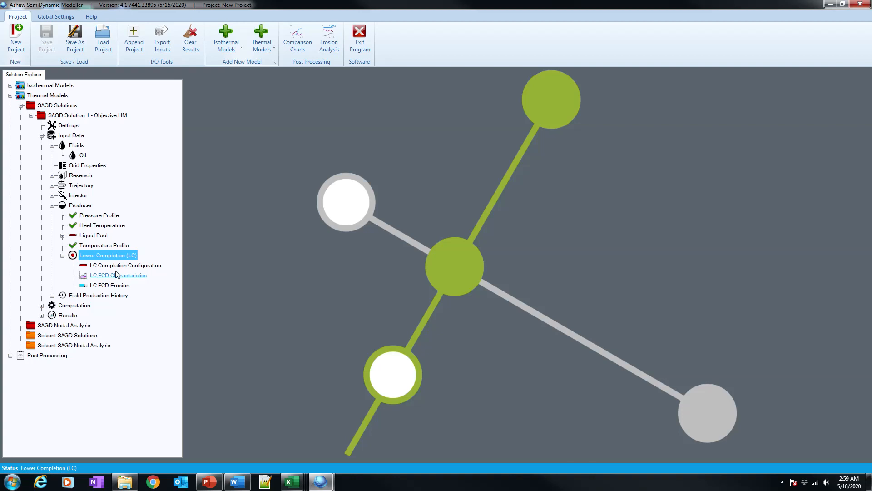
key("alt+Tab")
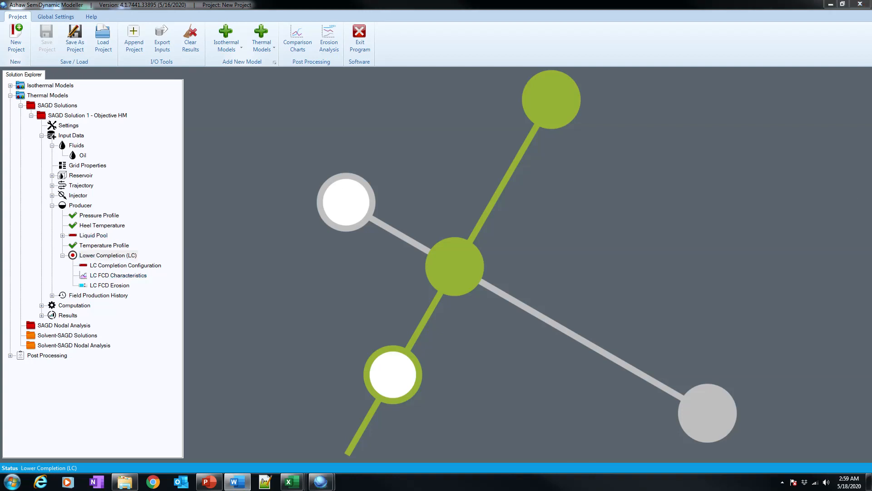
left_click(543, 163)
left_click(126, 266)
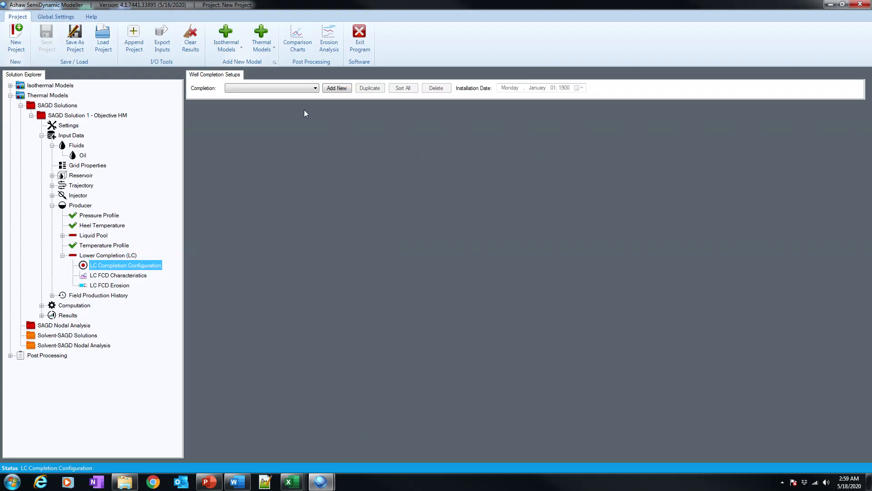
left_click(333, 89)
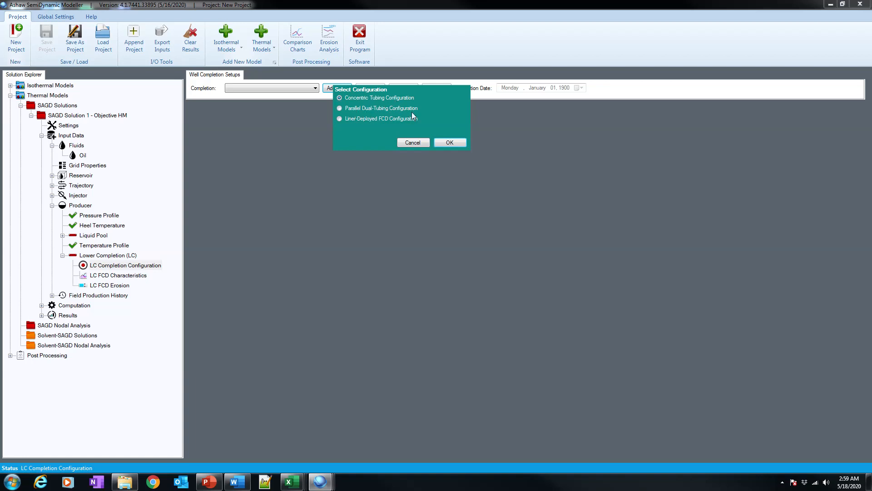
left_click(340, 119)
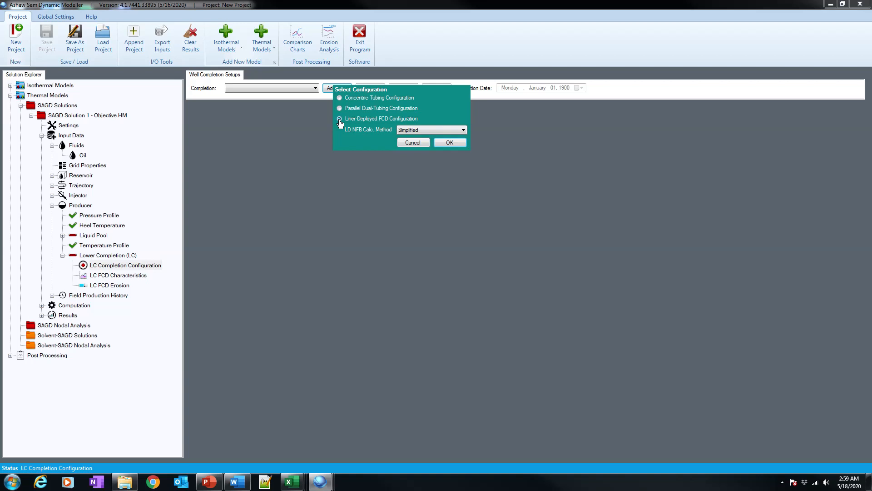
left_click(415, 130)
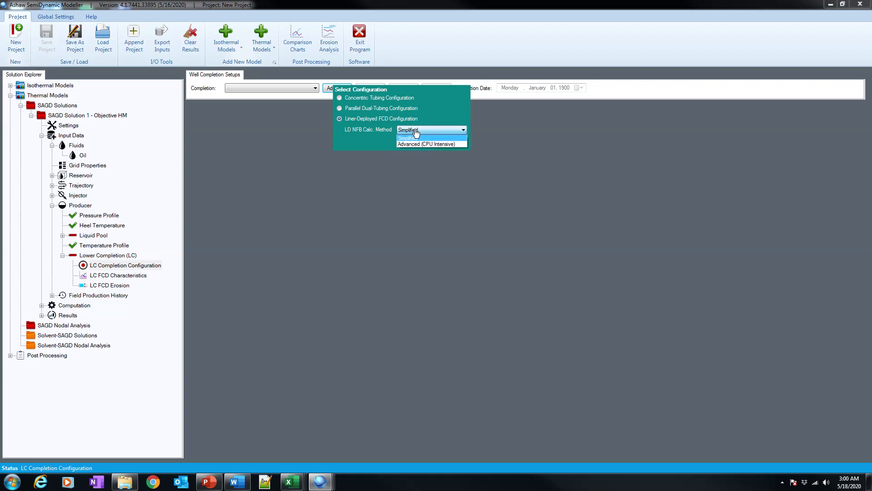
left_click(415, 132)
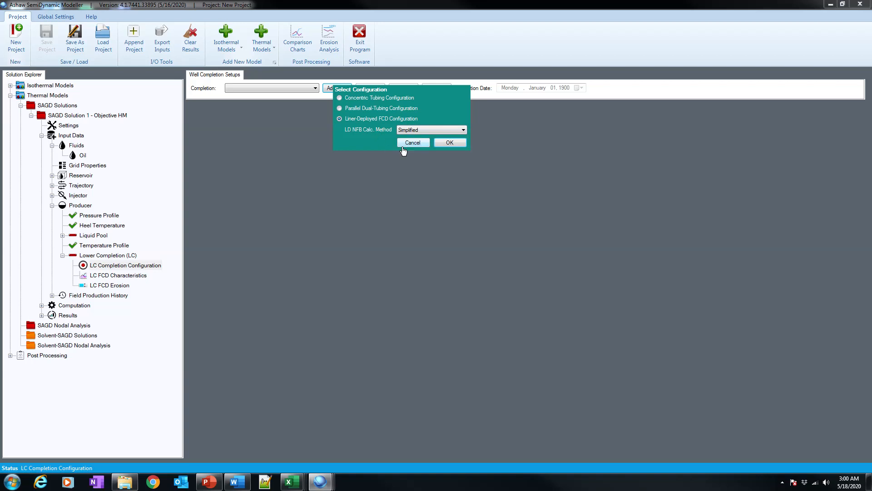
left_click(447, 143)
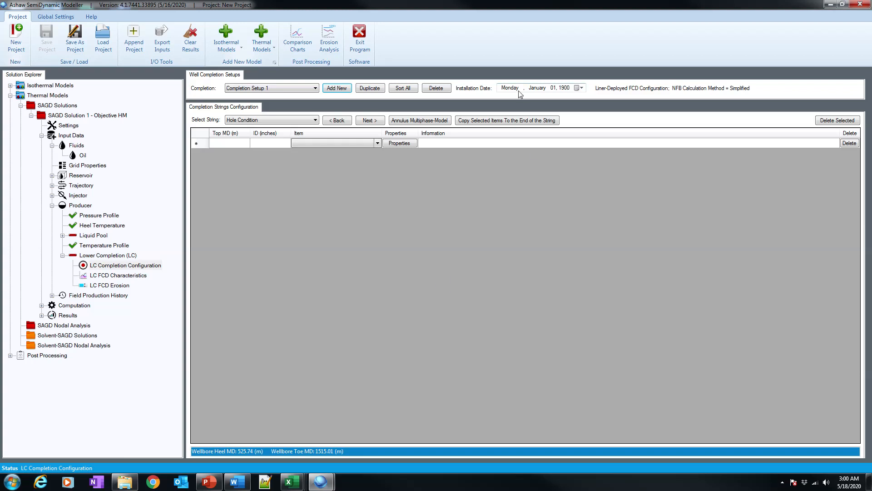
Step: Set the completion setup's installation date to October 12, 2016
left_click(538, 88)
left_click(563, 89)
type("2016")
left_click(581, 88)
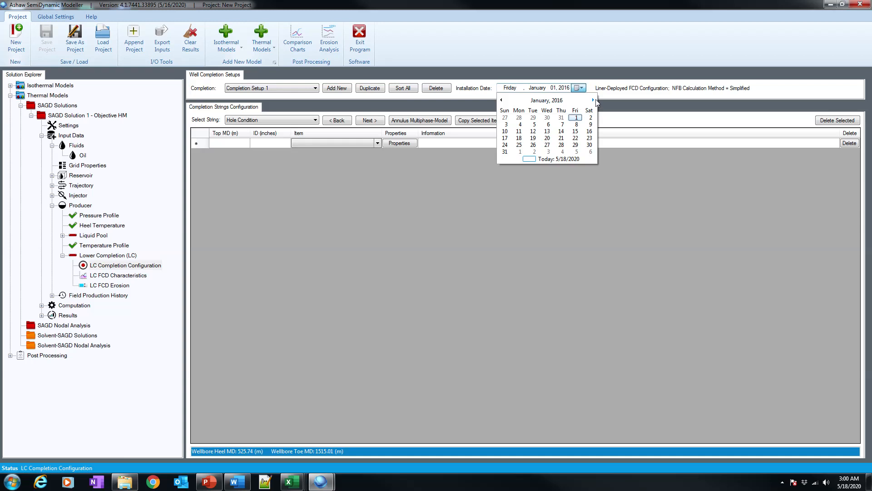
left_click(593, 99)
left_click(593, 99)
left_click(593, 100)
left_click(592, 100)
left_click(593, 100)
left_click(592, 100)
left_click(593, 99)
left_click(593, 100)
left_click(593, 100)
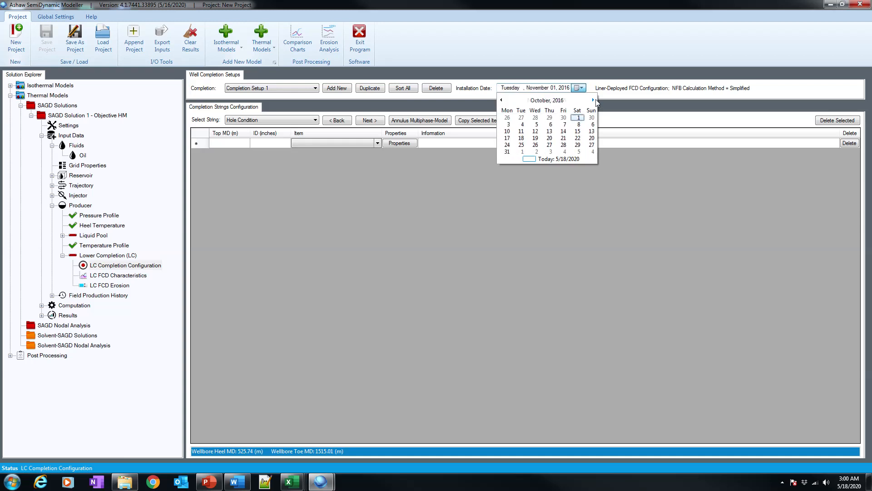
left_click(593, 99)
left_click(501, 100)
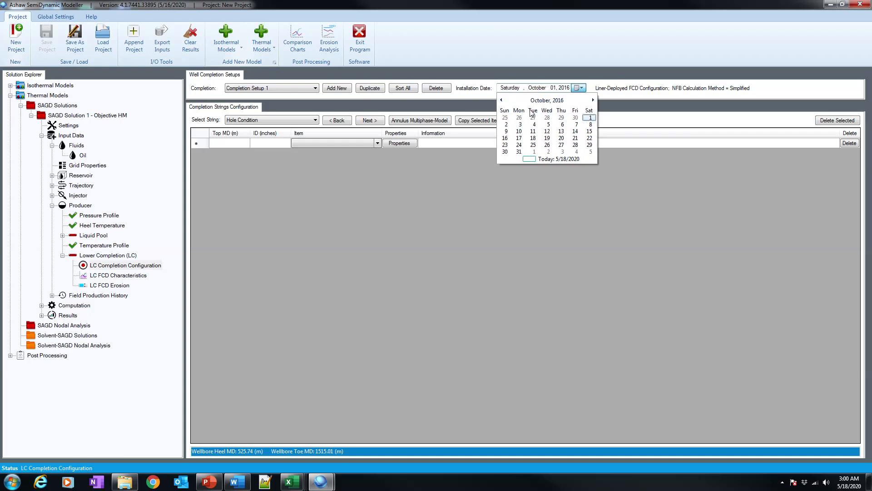
left_click(543, 132)
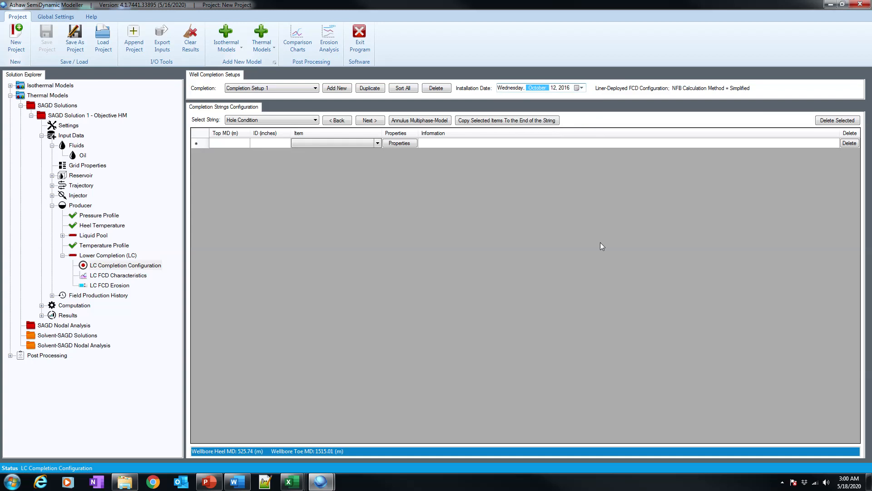
Step: Define the hole condition as Open Hole with a top MD of 525.74 m and an ID of 8.5 inches
left_click(277, 121)
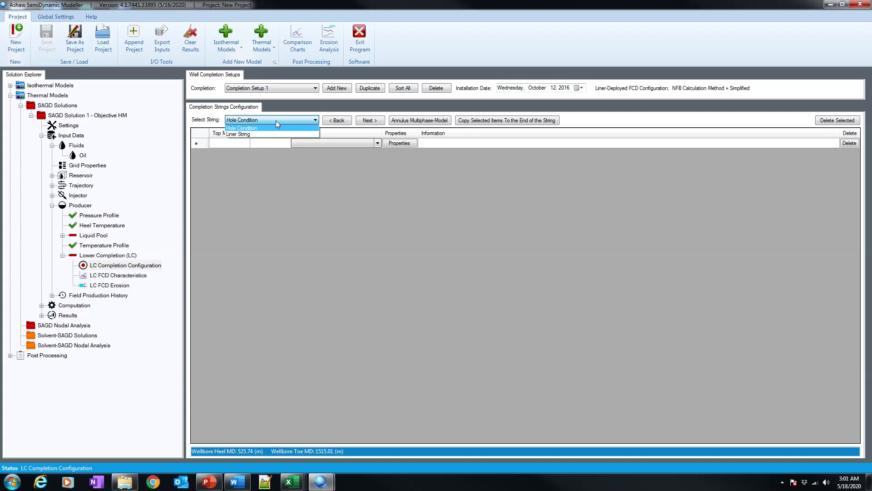
left_click(276, 122)
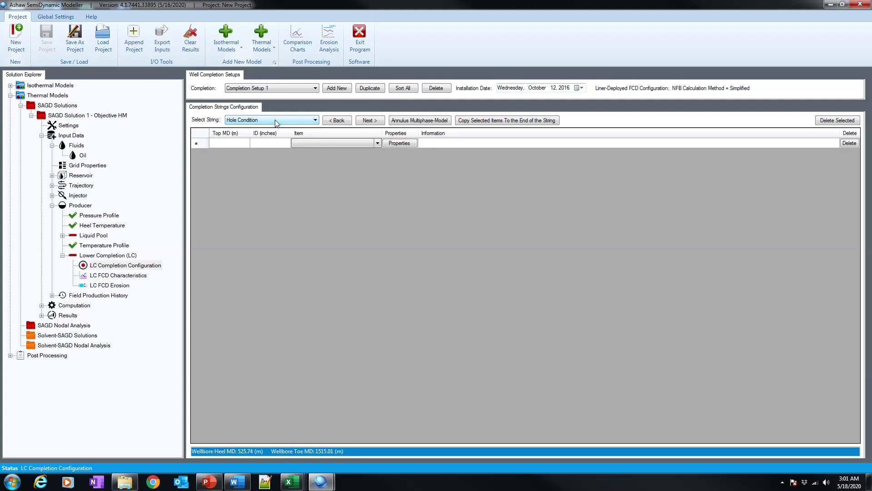
left_click(239, 142)
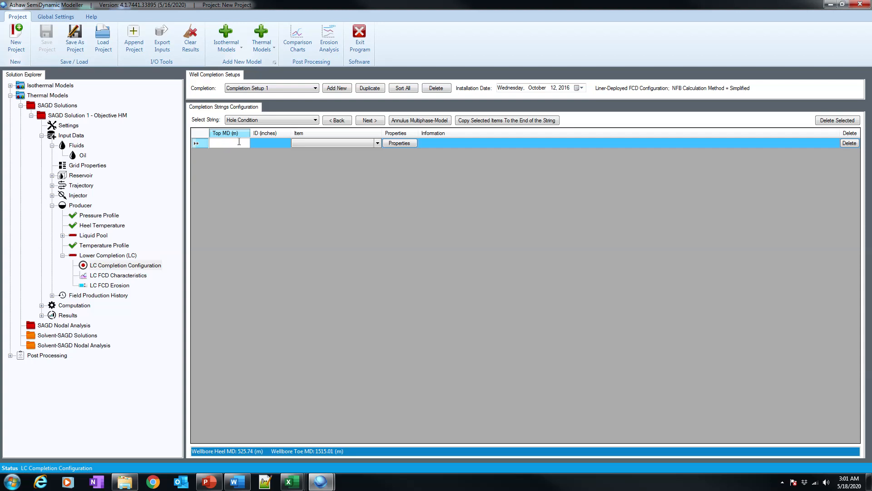
type("52")
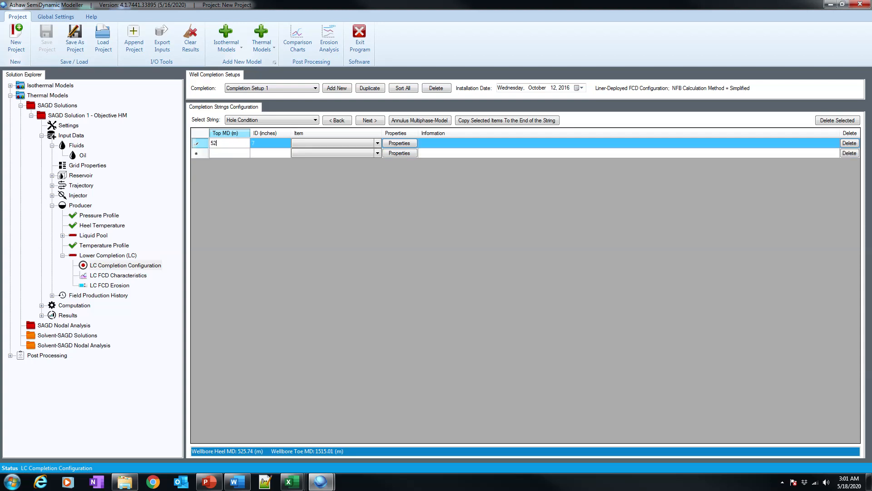
type("5.74")
left_click(269, 143)
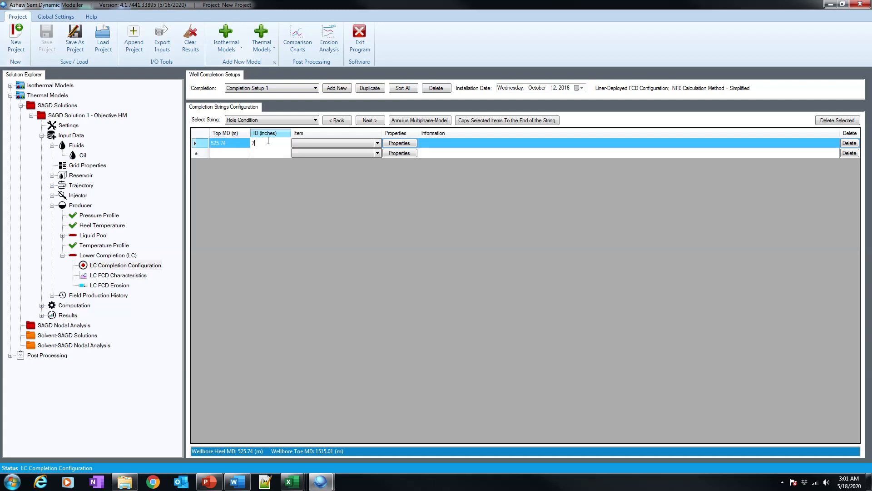
type("8.5")
left_click(350, 144)
left_click(350, 143)
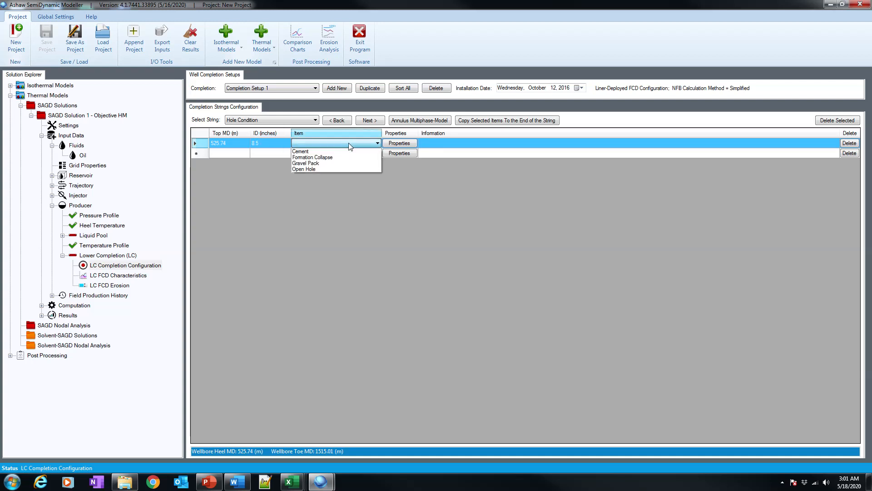
left_click(339, 169)
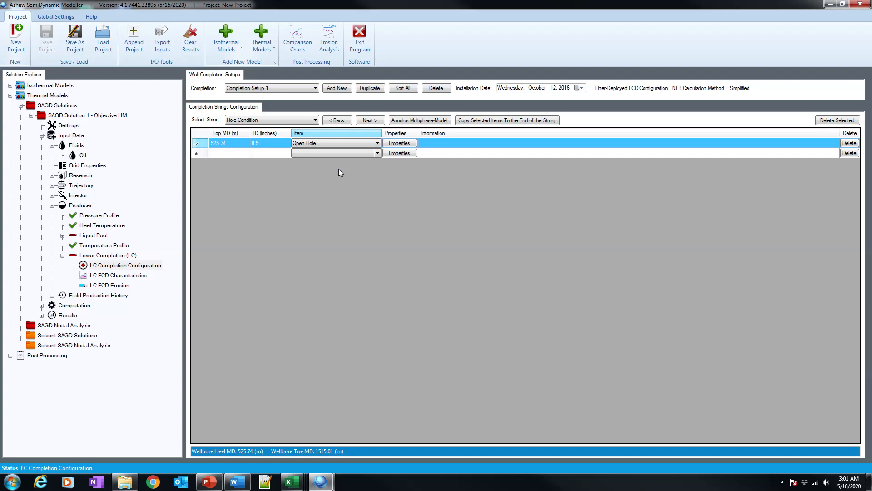
Step: Look at the Gravel Pack properties for the hole condition row without changing them, and restore its item to Open Hole
left_click(395, 144)
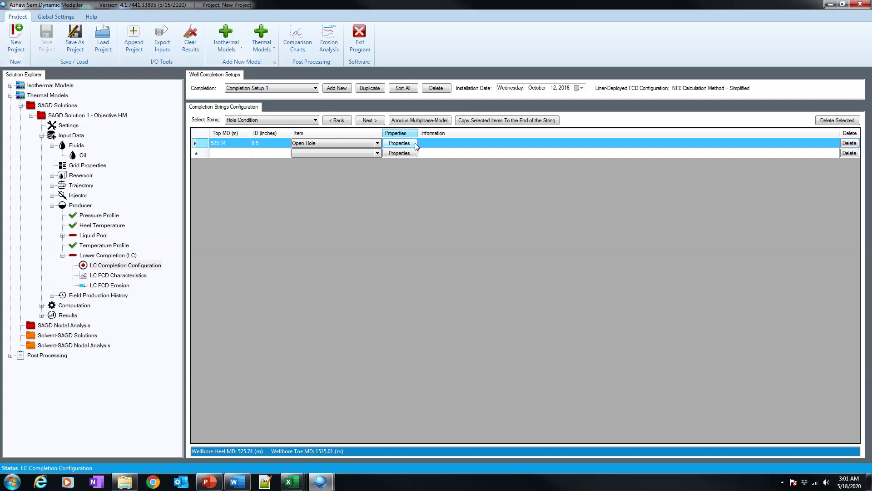
left_click(325, 143)
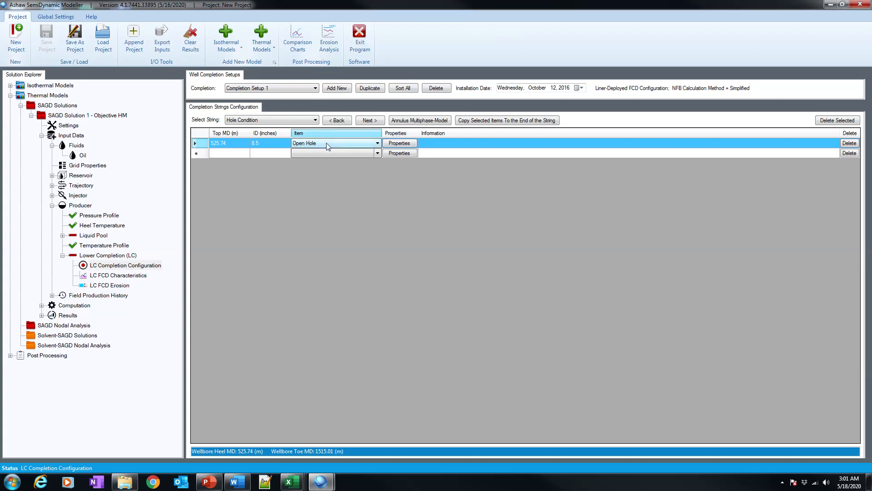
left_click(326, 143)
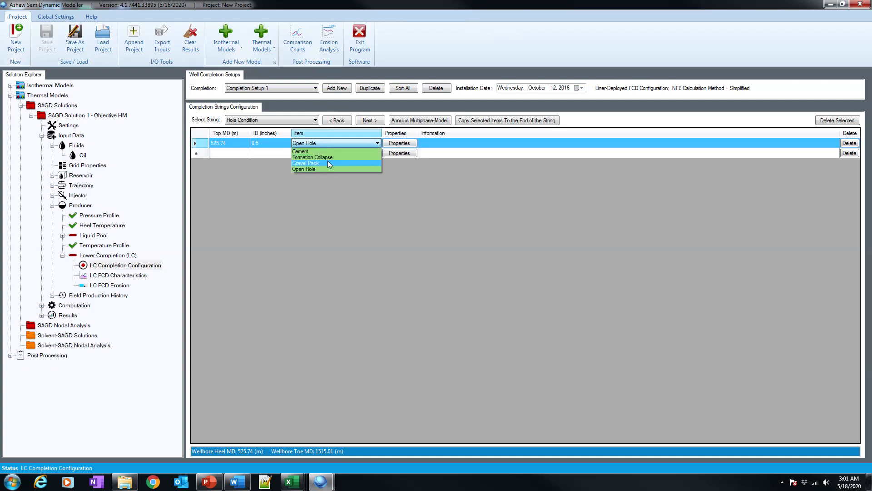
left_click(328, 163)
left_click(399, 142)
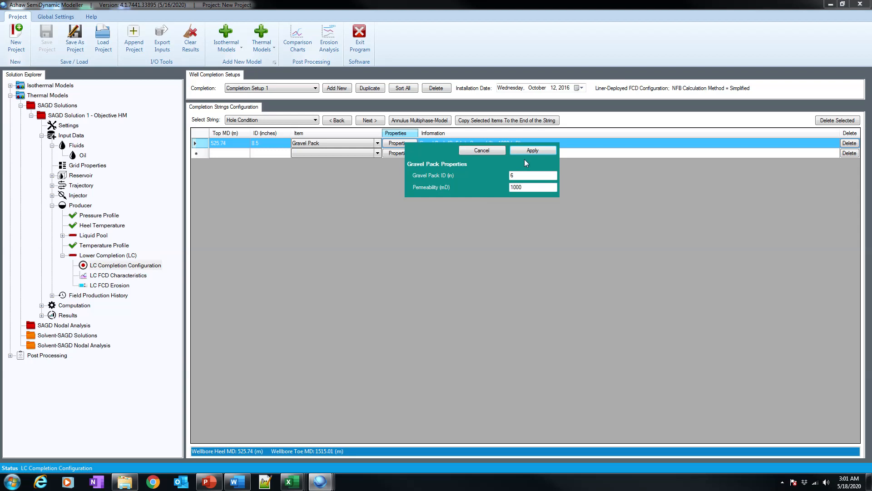
left_click(488, 154)
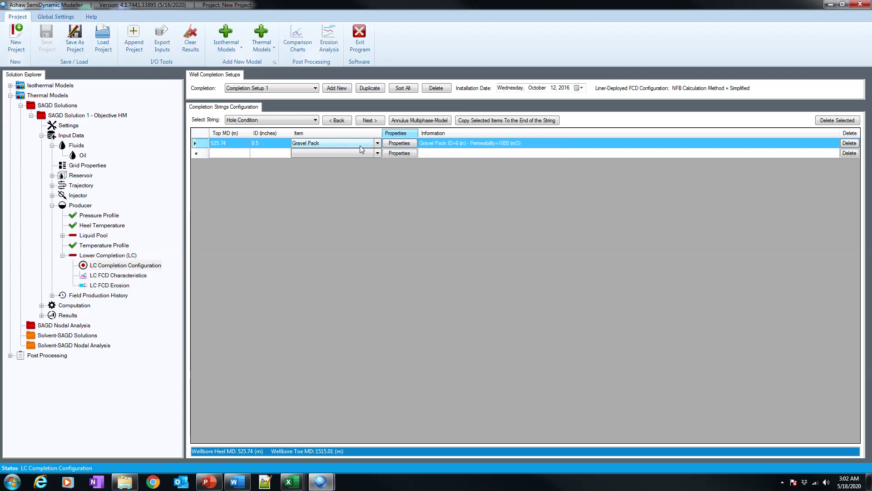
left_click(348, 143)
left_click(345, 143)
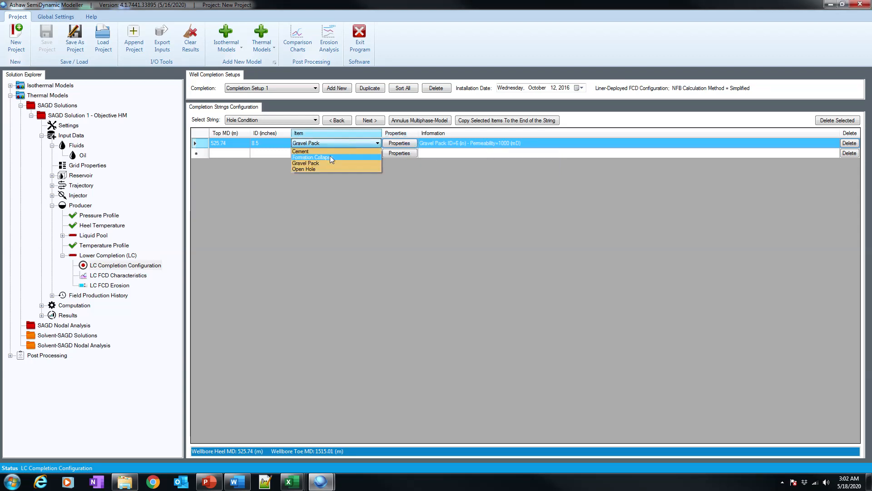
left_click(322, 169)
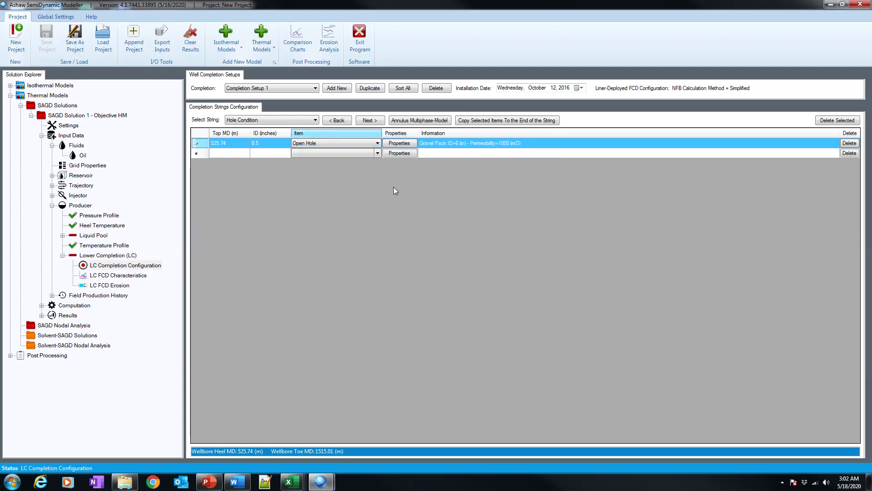
Step: Add a liner string row with a top MD of 525.74 m and one joint 27.55 m long
left_click(371, 120)
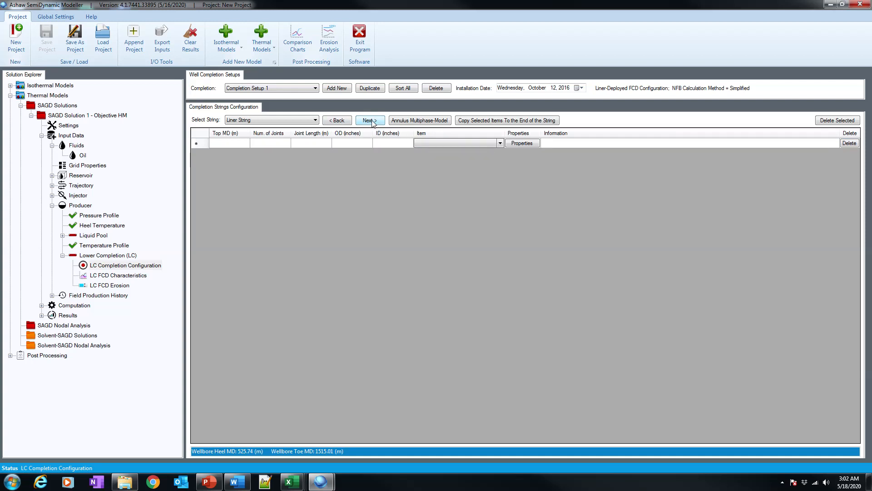
left_click(246, 143)
left_click(267, 144)
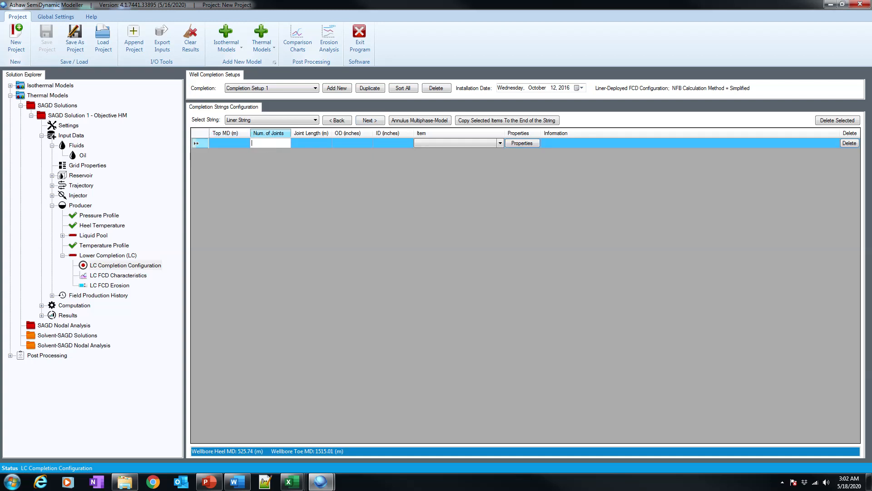
type("1")
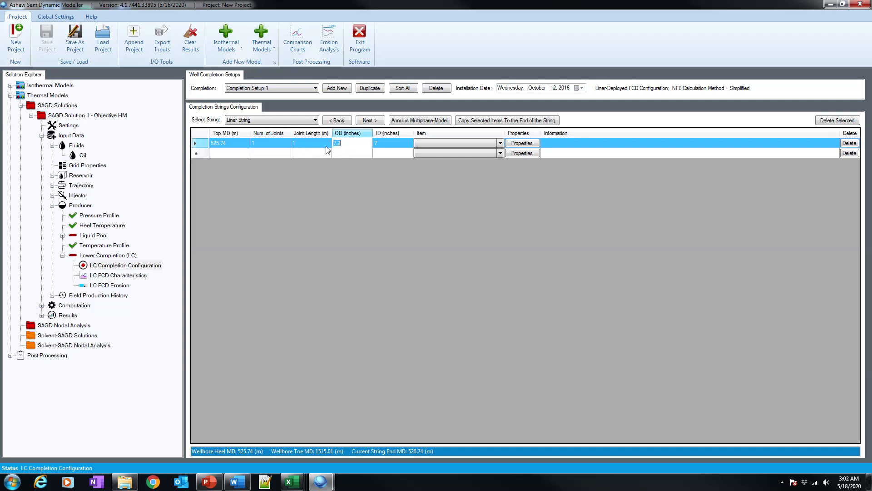
left_click(311, 143)
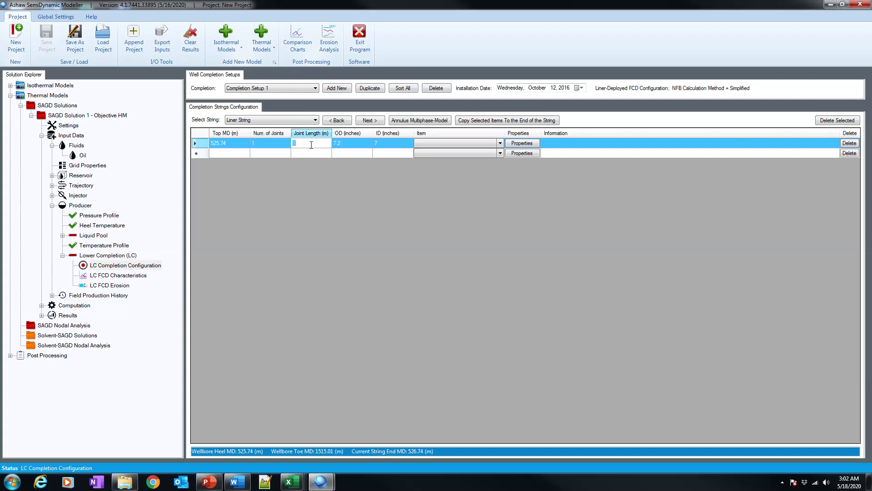
type("27.55")
Step: Set the liner row's OD to 6.625 inches and its ID to 6.05 inches
left_click(351, 143)
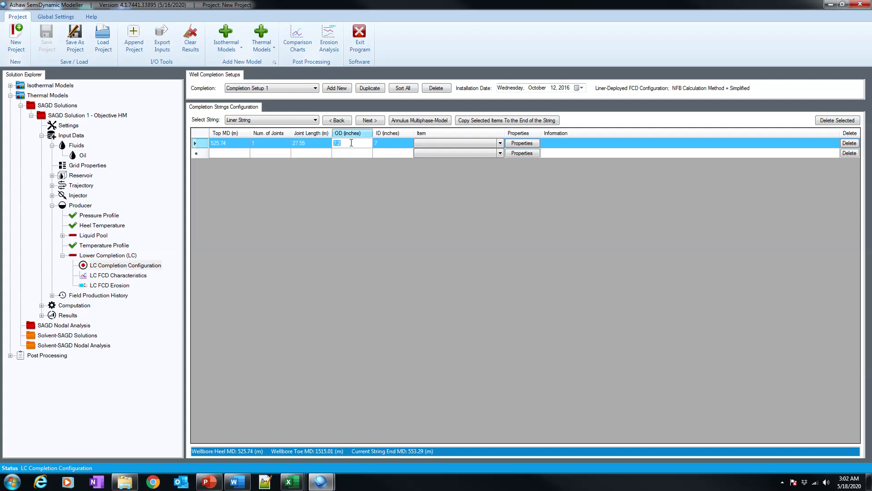
type("6.625")
left_click(394, 142)
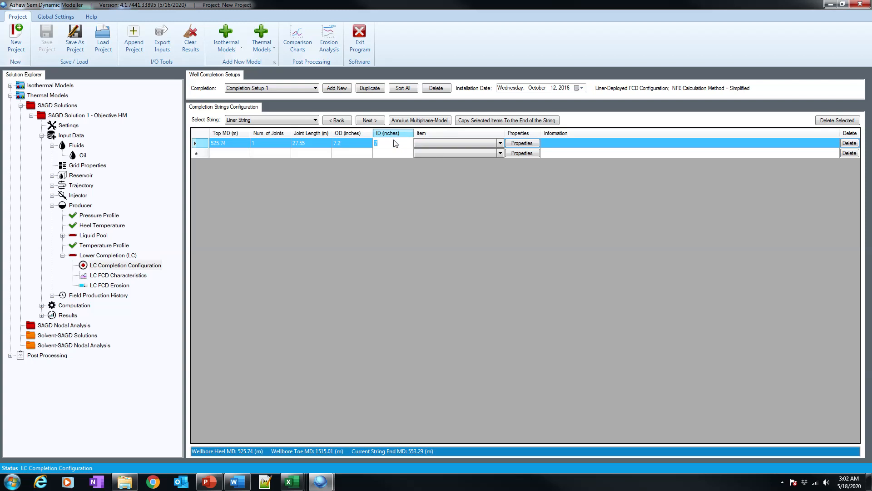
type("6.05")
left_click(347, 144)
type("6")
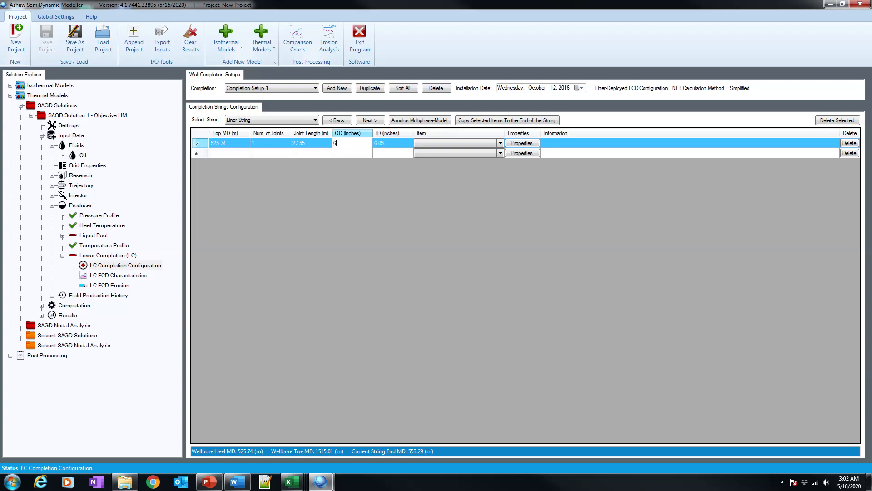
type(".625")
left_click(445, 143)
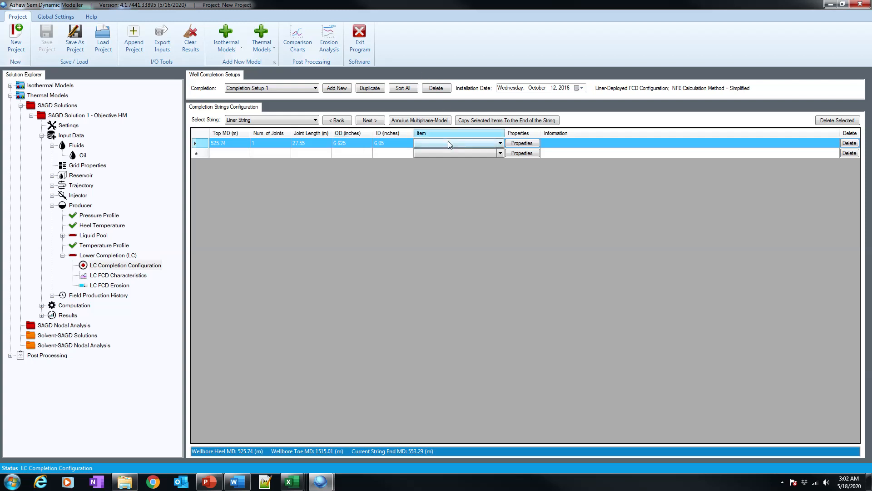
Step: Set the liner row's item to Tubing and apply its properties with the Beggs-Brill computation method
left_click(445, 143)
left_click(442, 162)
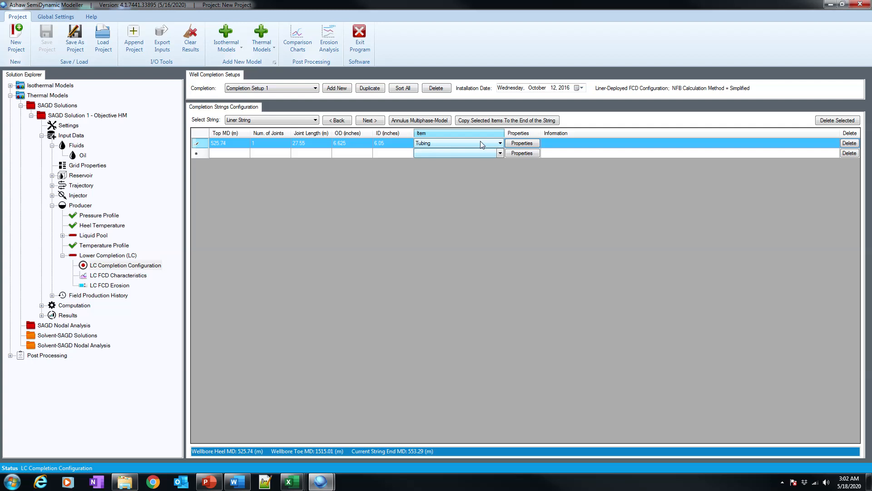
left_click(520, 143)
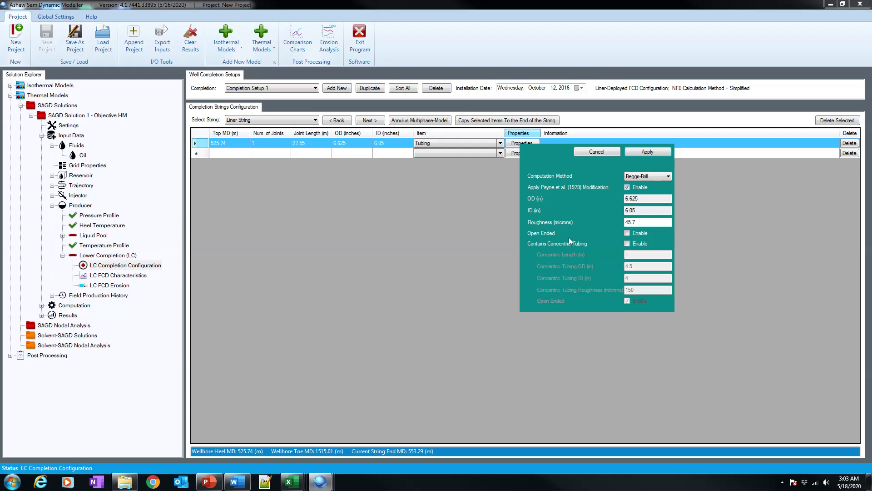
left_click(644, 175)
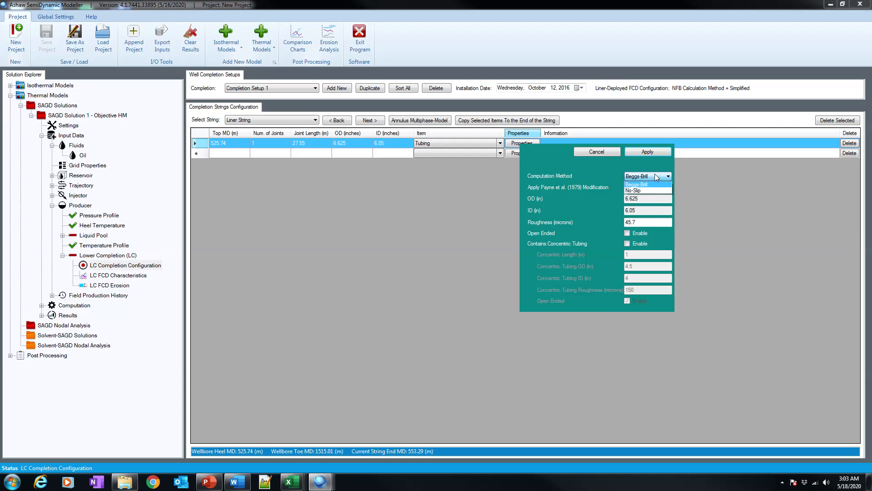
left_click(655, 175)
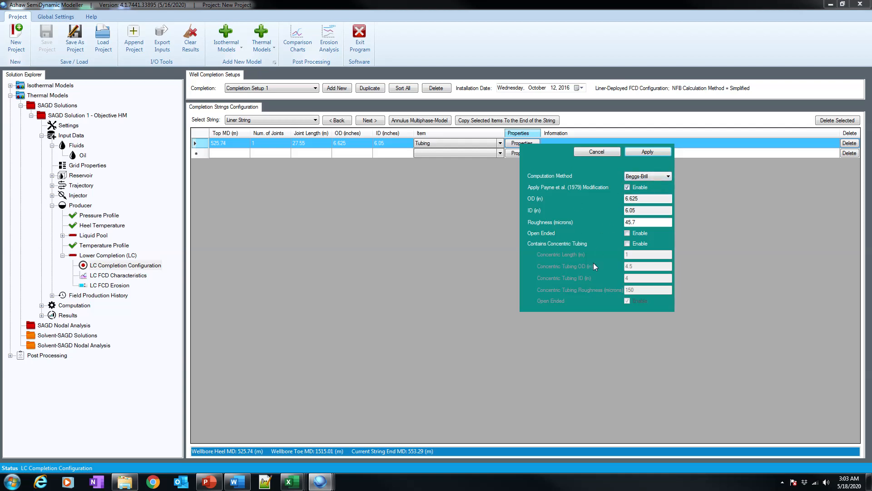
left_click(647, 153)
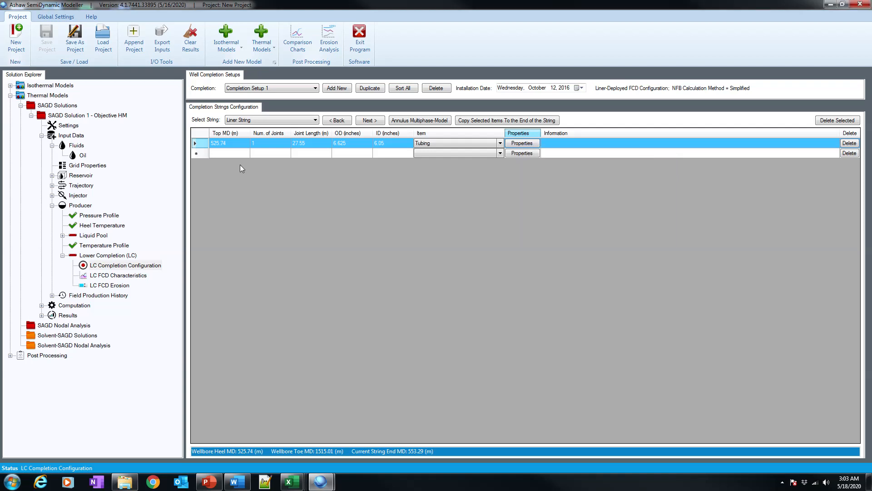
Step: Add a second liner string row with 20 joints, each 13.23 m long
left_click(229, 153)
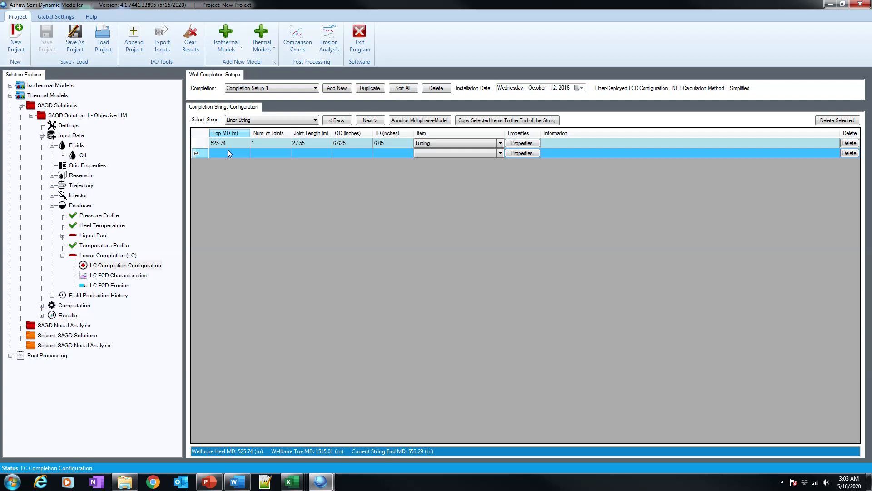
left_click(280, 152)
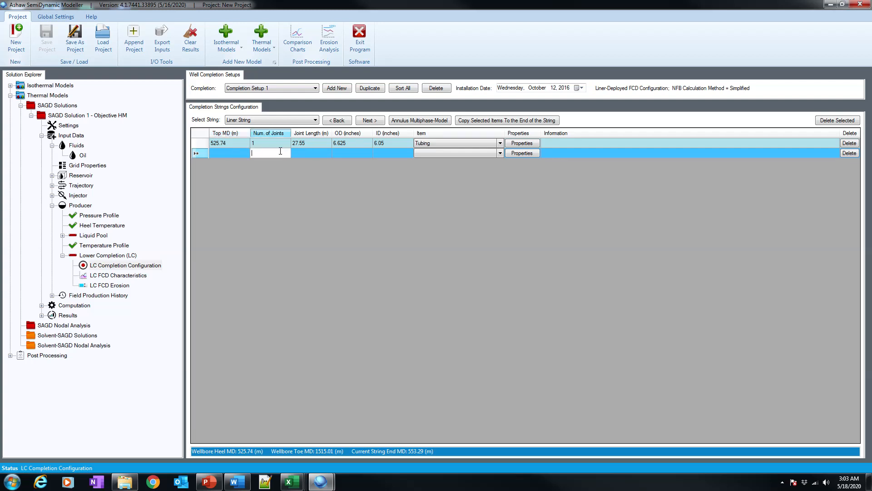
type("20")
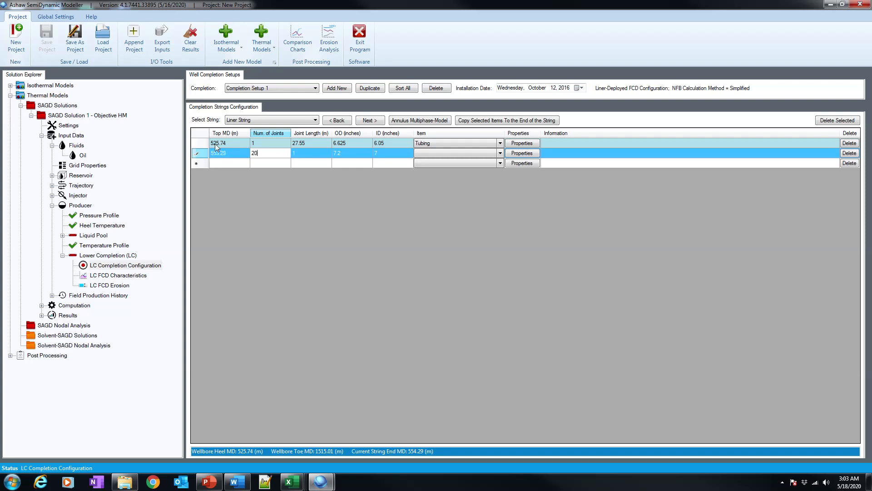
left_click(304, 153)
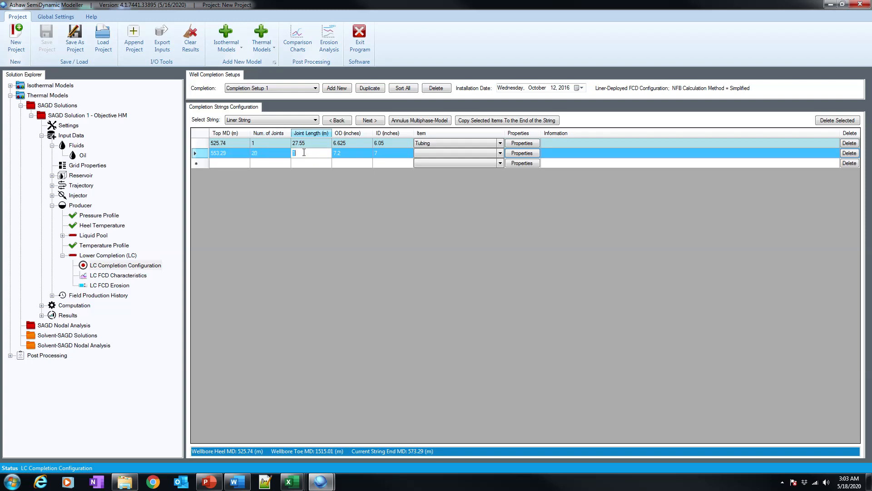
type("13.23")
key("Tab")
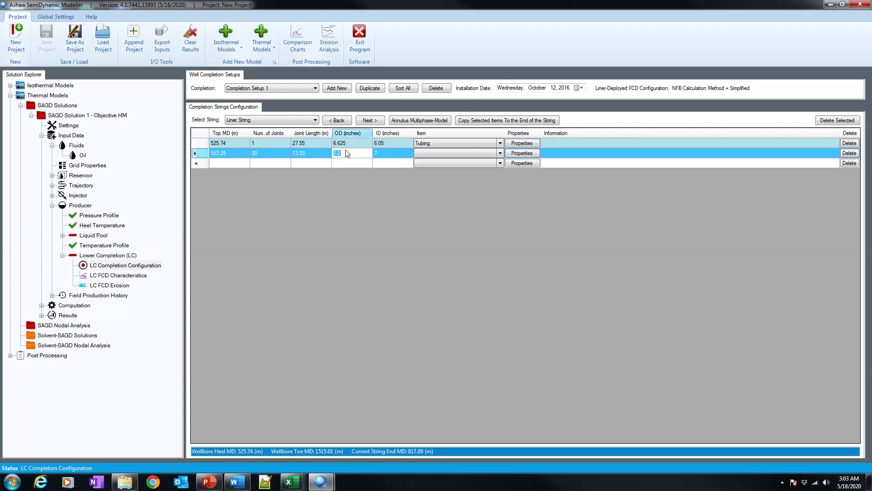
Step: Set the second liner row's ID to 6.05 inches and its item to FCD/ICV
type("6.625")
left_click(389, 155)
type("6.05")
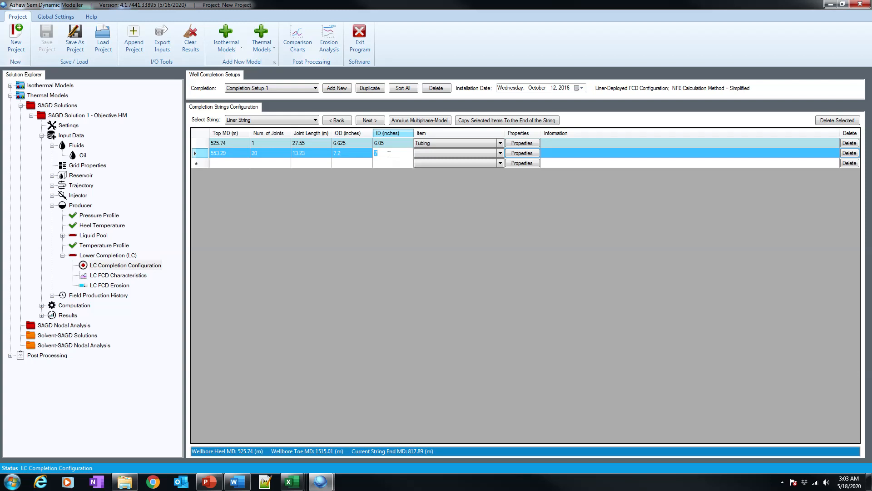
left_click(448, 154)
left_click(449, 154)
left_click(448, 161)
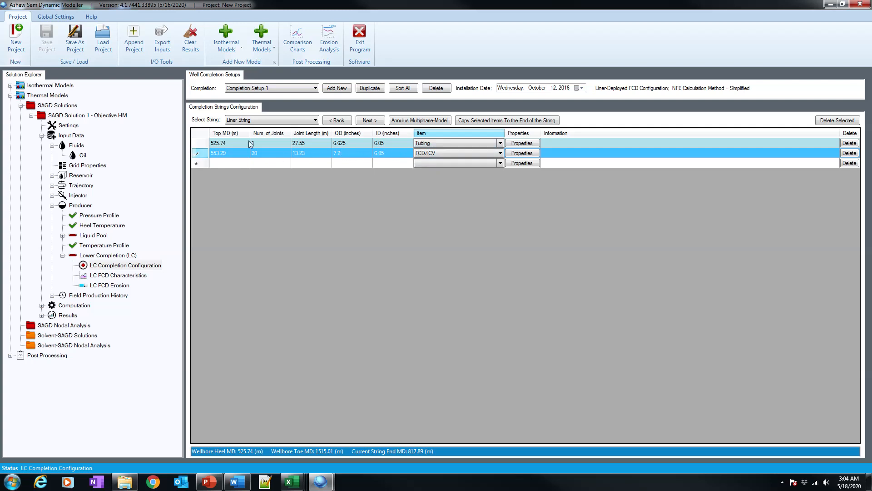
Step: Copy the tubing row, the FCD/ICV row and the tubing row again to the end of the liner string
left_click(300, 142)
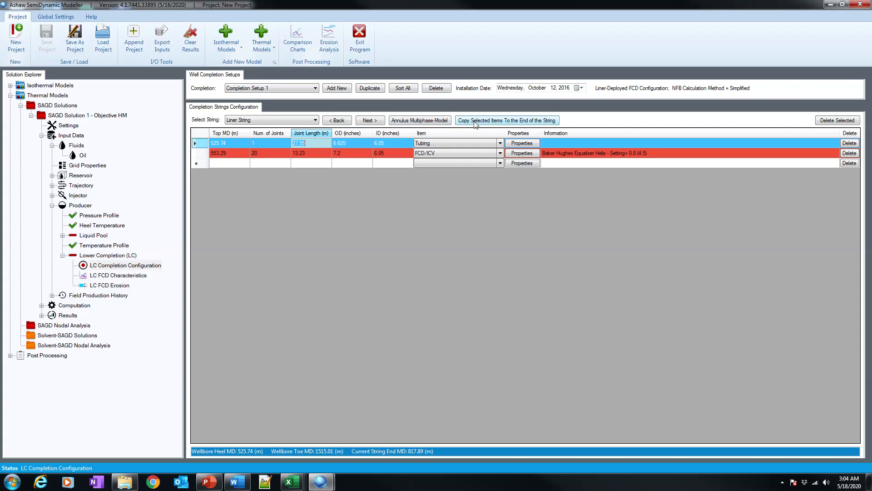
left_click(507, 119)
left_click(386, 154)
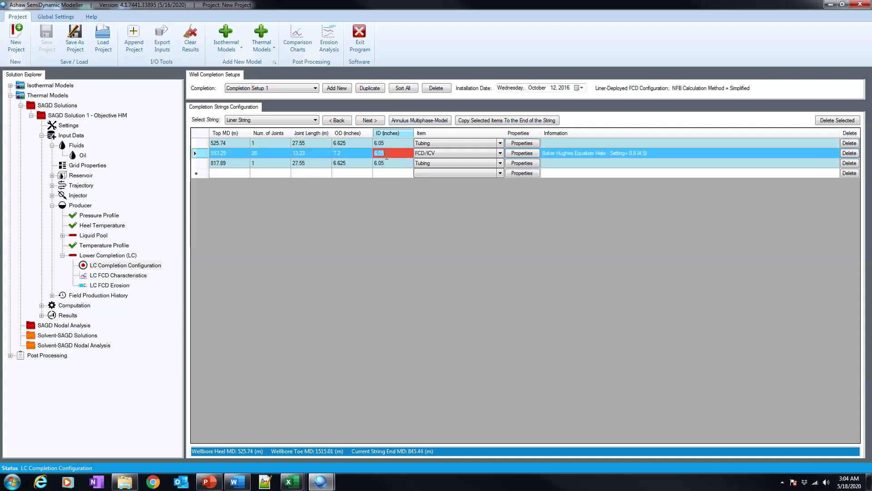
left_click(482, 121)
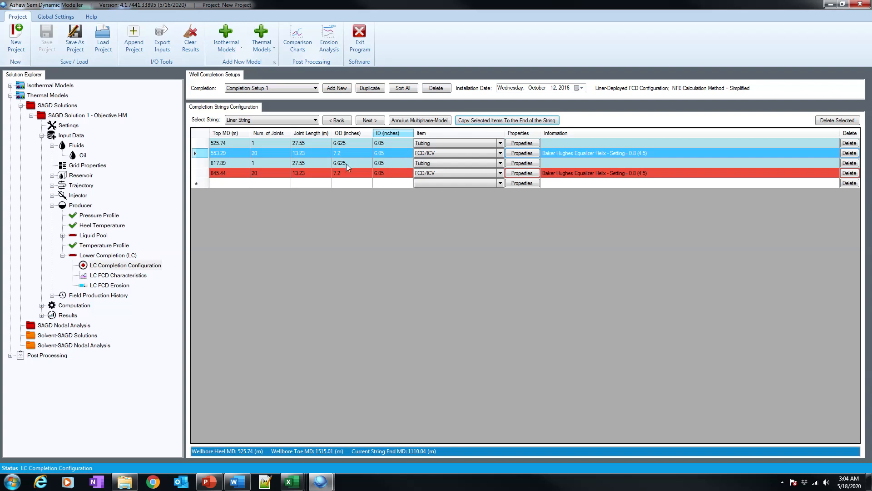
left_click(350, 144)
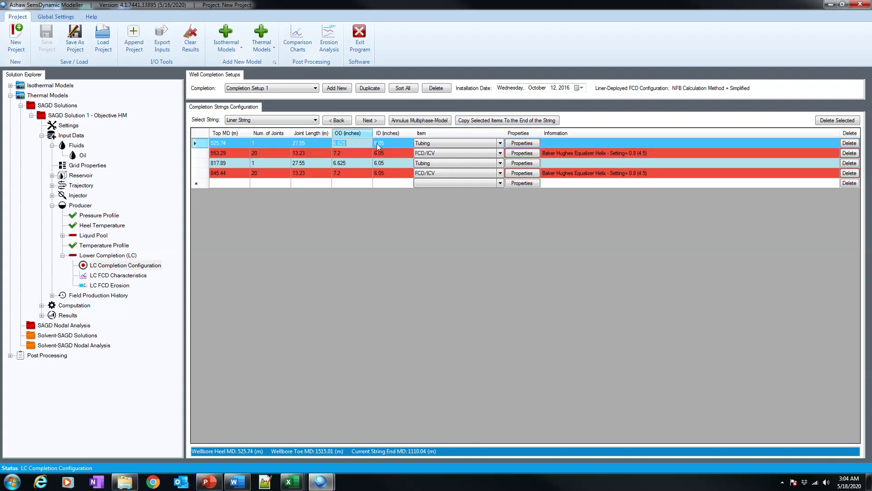
left_click(485, 121)
Step: Set the joint length of the second tubing row to 53.36 m
left_click(257, 162)
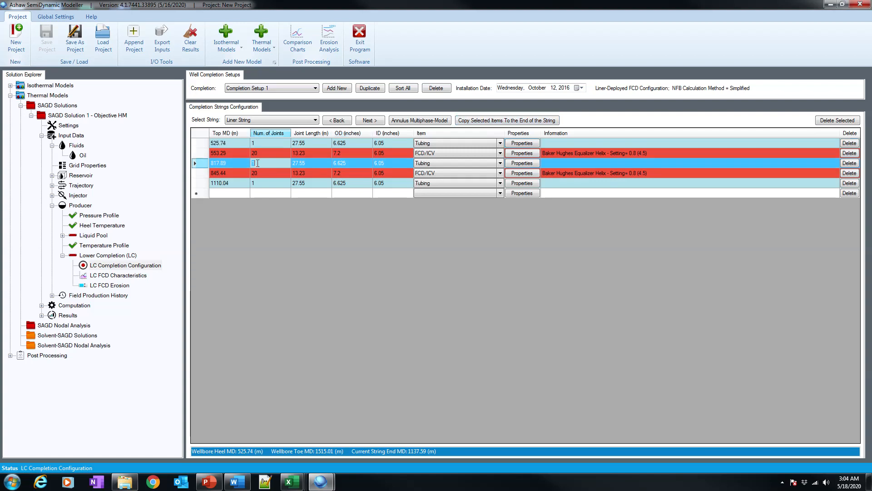
left_click(304, 162)
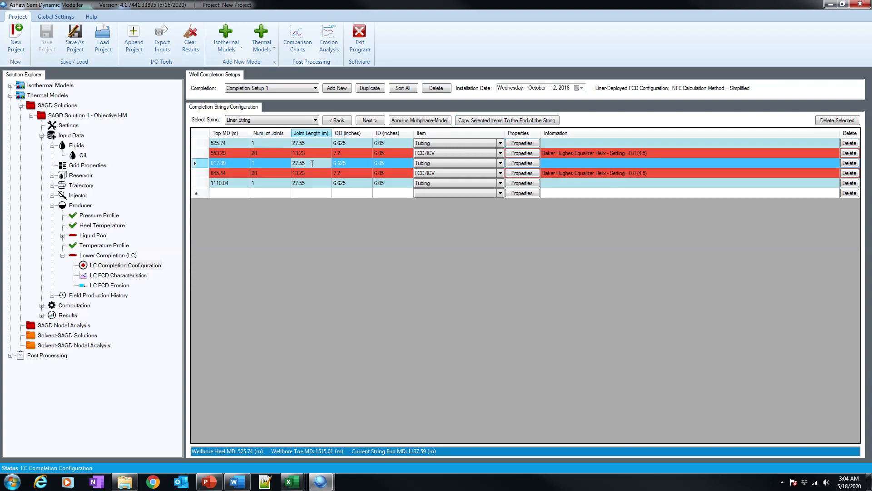
key("BackSpace")
key("BackSpace")
key("BackSpace")
key("BackSpace")
key("BackSpace")
type("53.36")
Step: Set the second FCD/ICV row to 2 joints with a joint length of 13.34 m
left_click(326, 173)
left_click(263, 173)
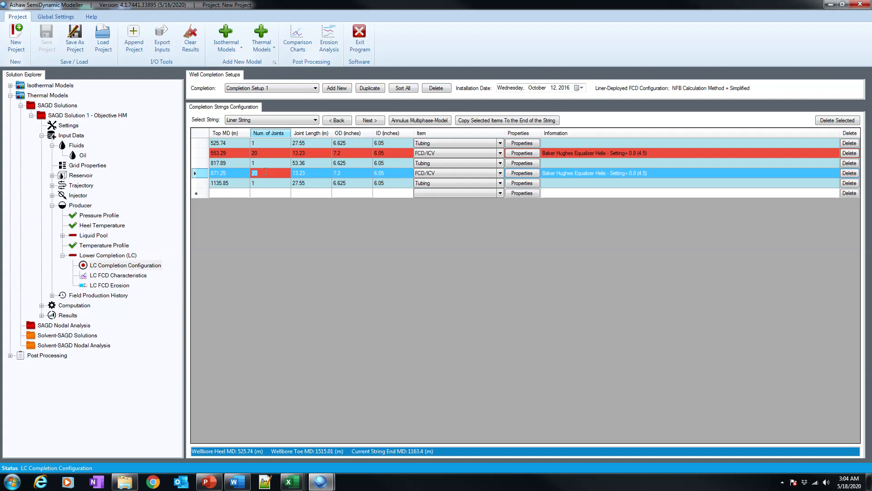
type("2")
left_click(307, 170)
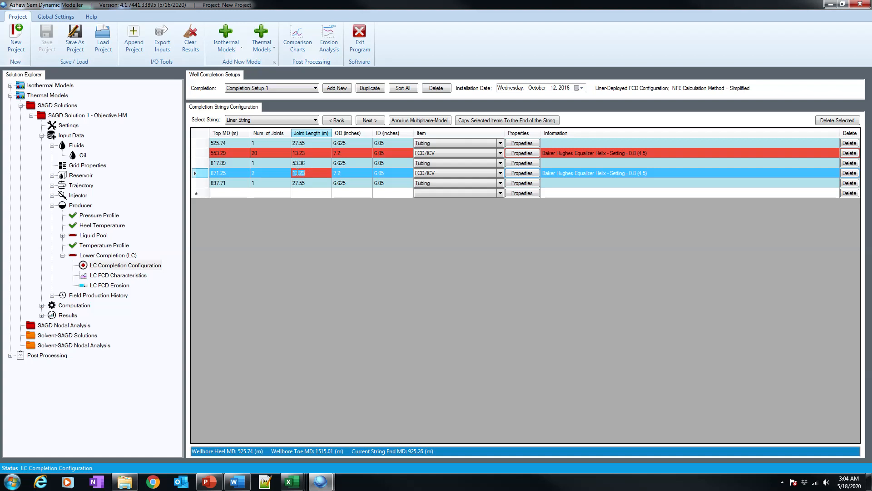
left_click_drag(299, 173, 317, 173)
type("34")
Step: Set the joint length of the last tubing row to 53.26 m
left_click(281, 183)
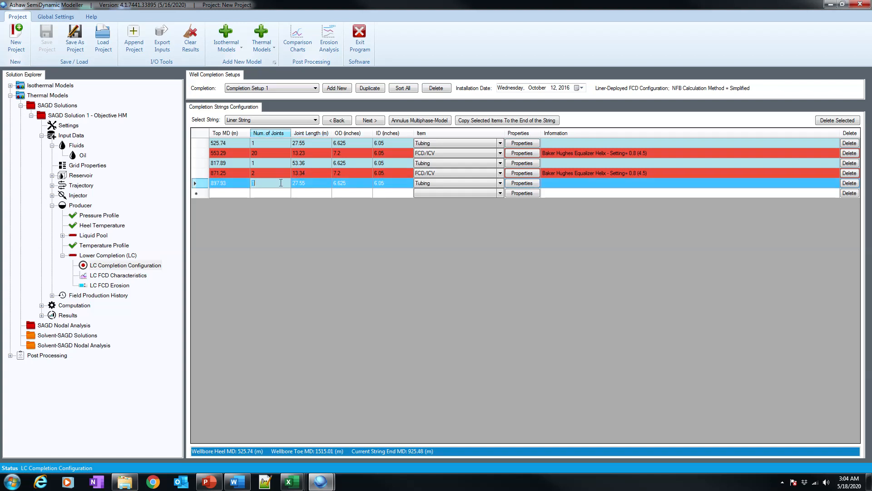
left_click(315, 181)
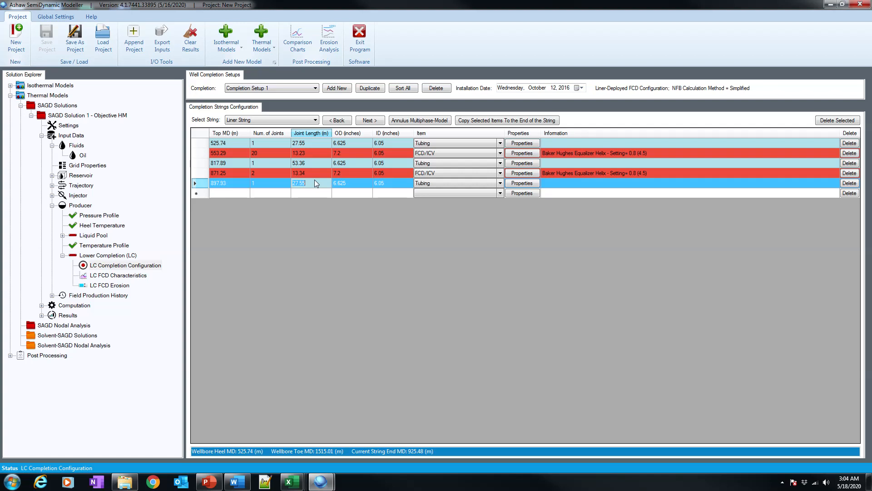
type("53.26")
Step: Copy the first FCD/ICV row to the end of the string and give the copy 42 joints of 13.22 m
left_click(354, 154)
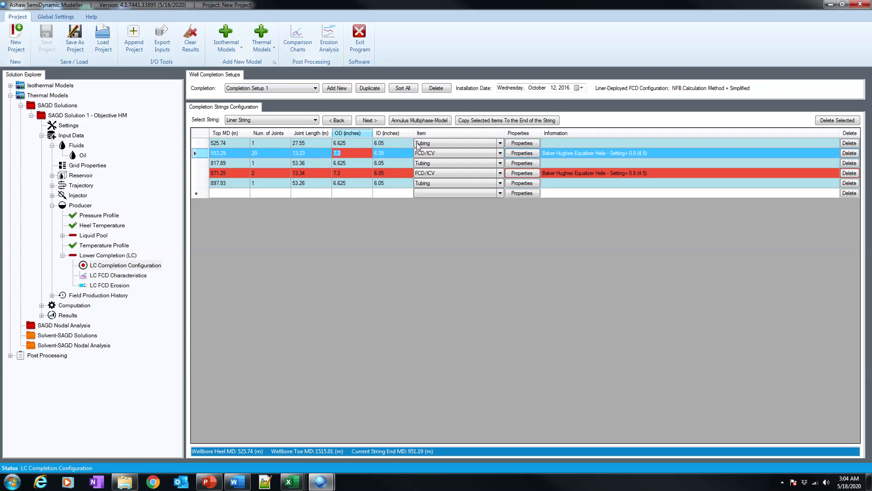
left_click(507, 120)
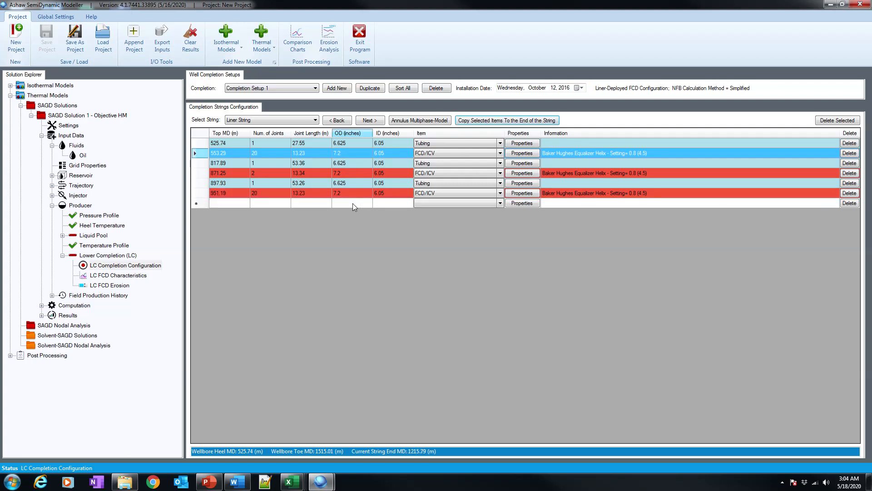
left_click(272, 193)
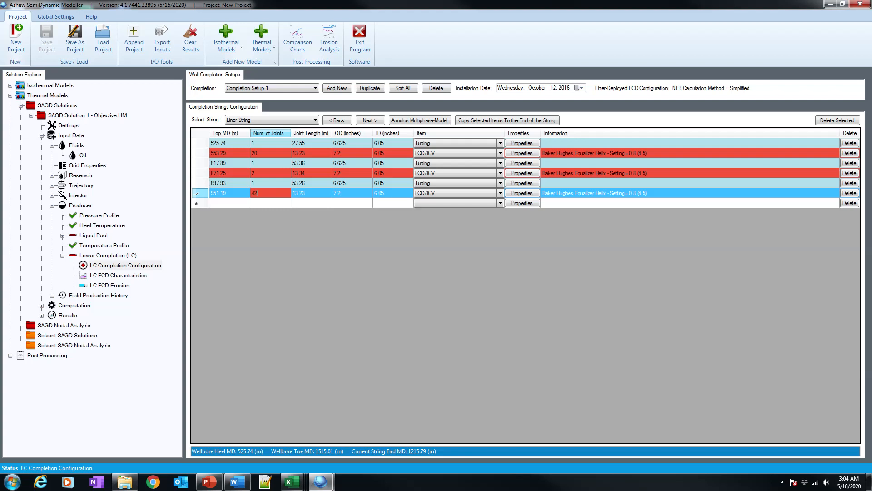
left_click(312, 192)
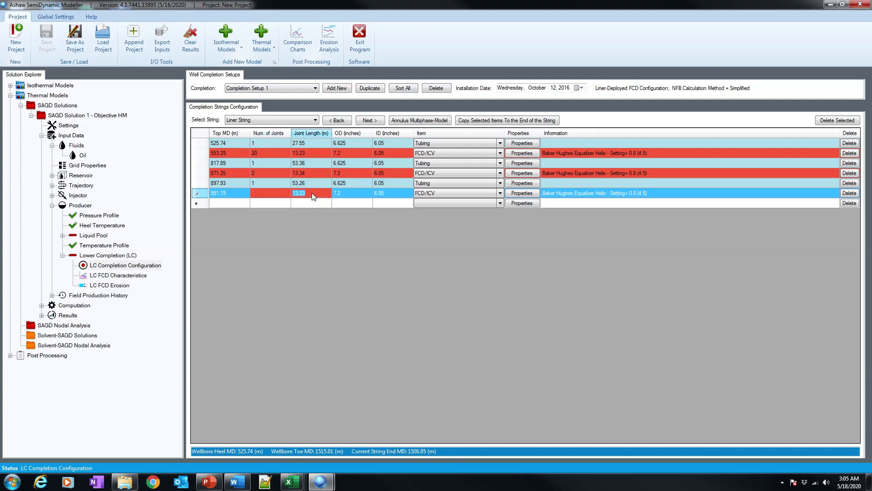
type("1")
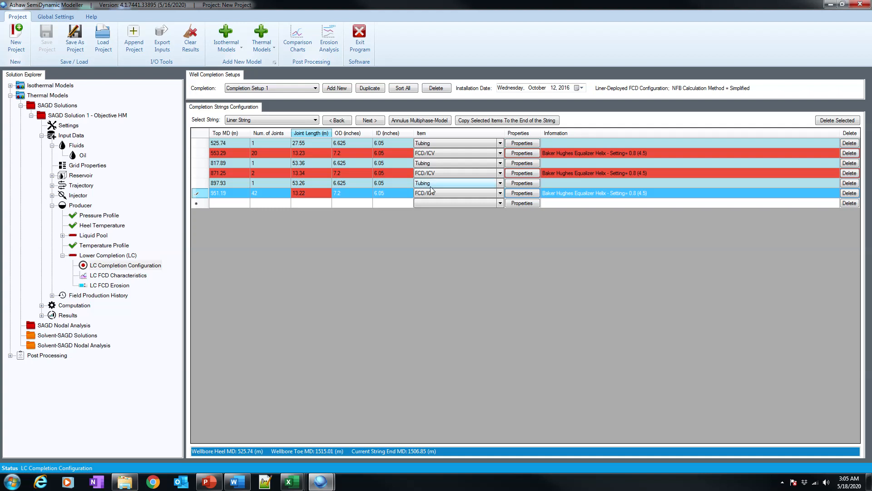
Step: Set the FCD properties to equalizer type Select with setting 3.2 and apply them to all FCDs in the current completion
left_click(432, 155)
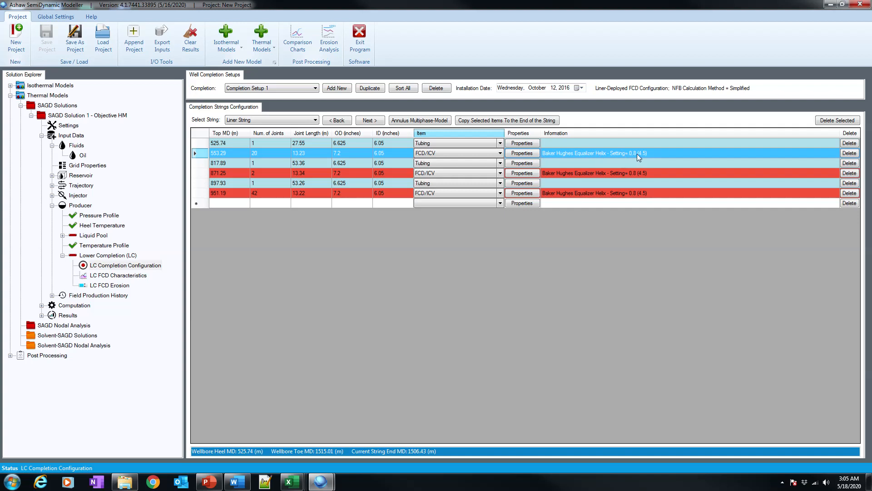
left_click(523, 154)
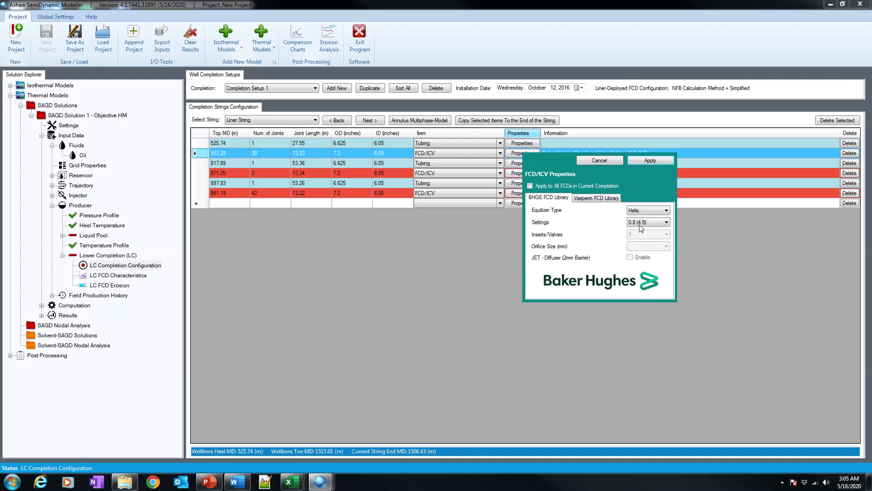
left_click(648, 211)
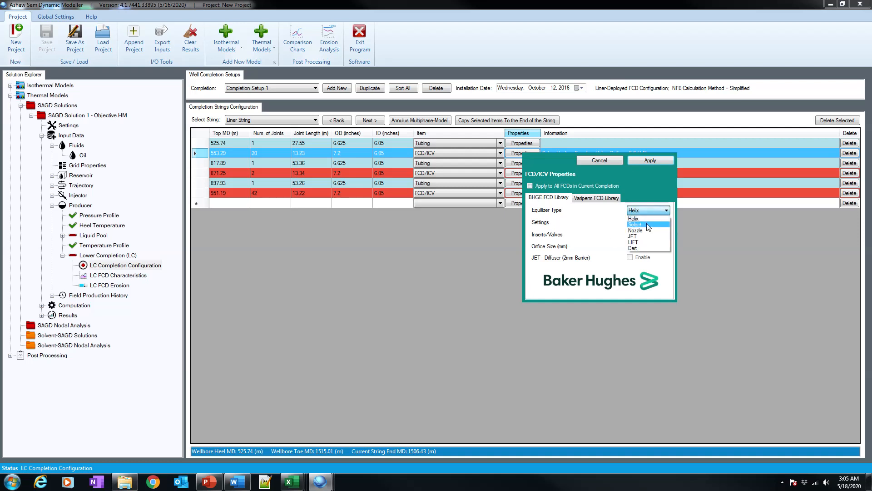
left_click(648, 225)
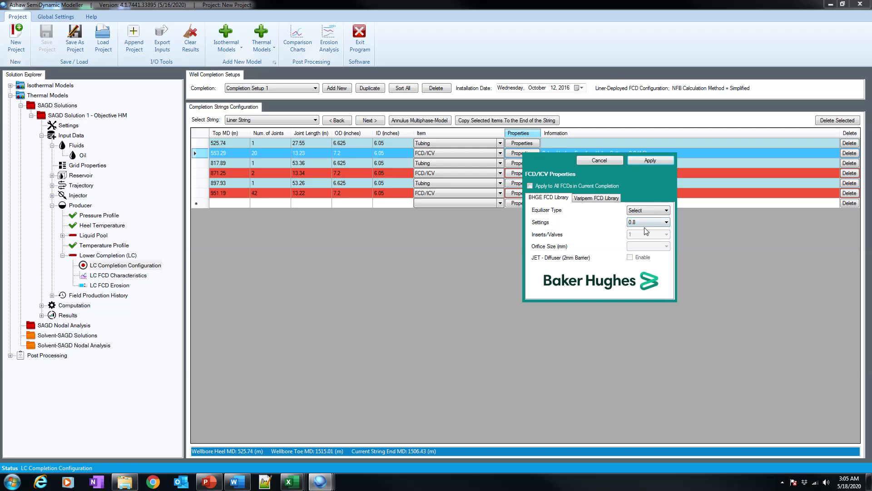
left_click(649, 222)
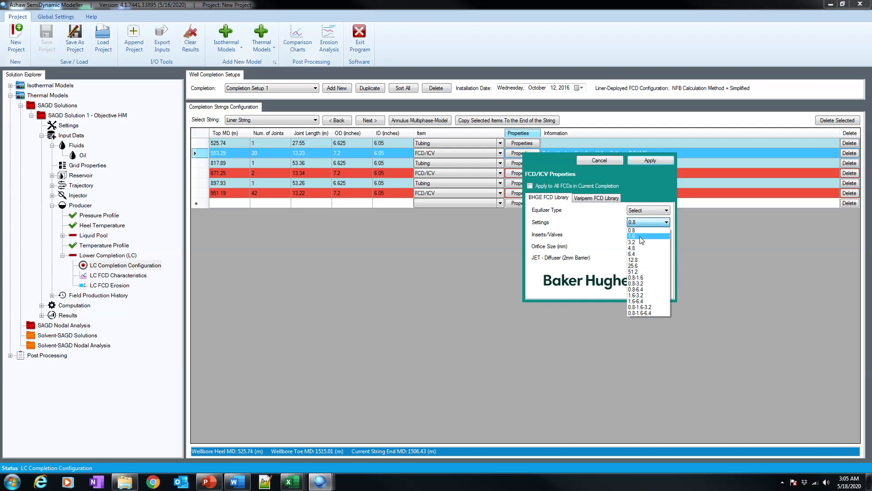
left_click(641, 242)
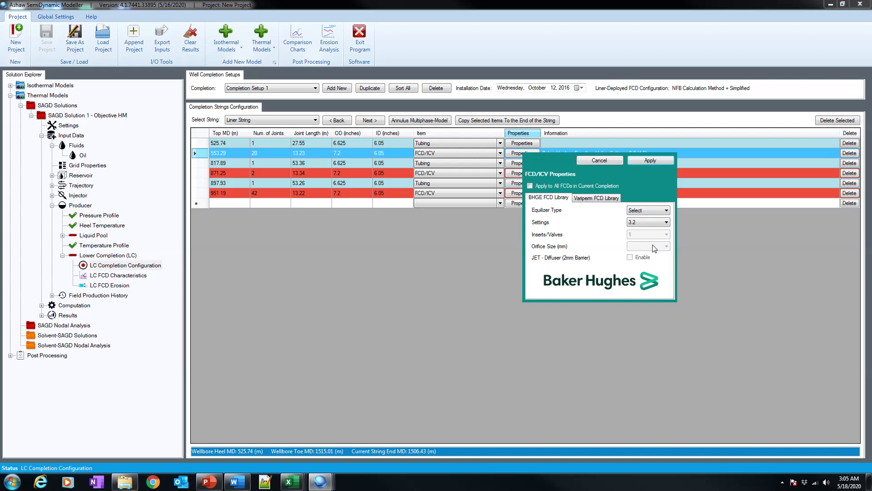
left_click(530, 186)
left_click(649, 161)
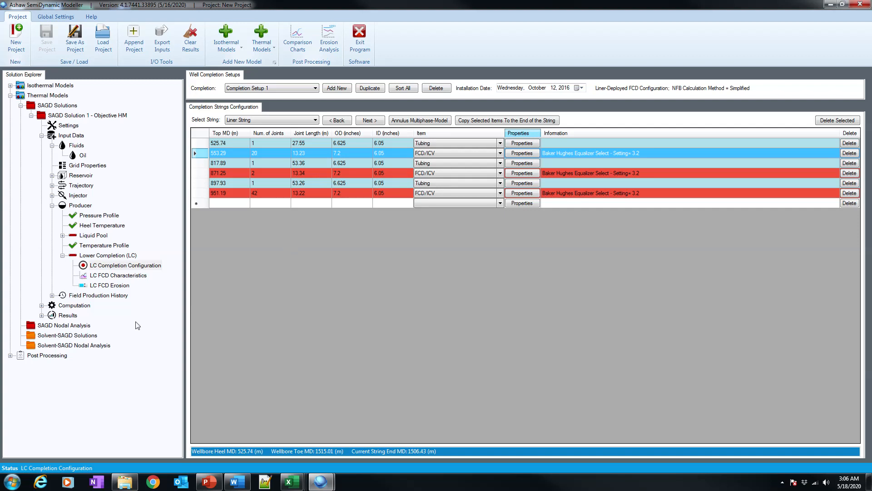
Step: Open the Field Oil Production Rate inputs and examine the date format used in Field-Production.txt
left_click(97, 296)
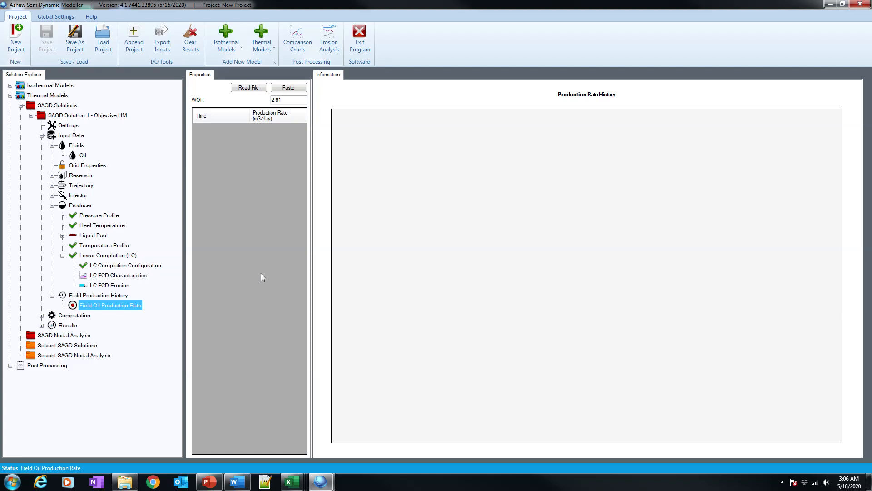
left_click(248, 86)
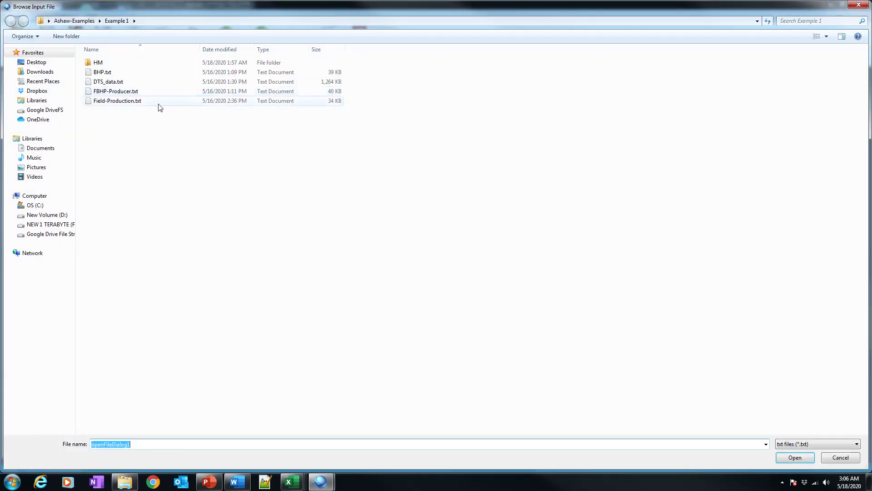
double_click(140, 104)
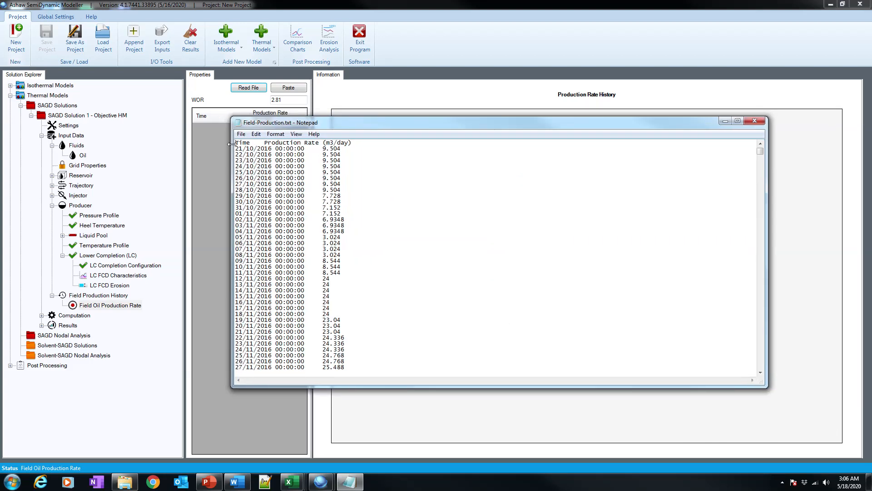
left_click_drag(236, 147, 428, 155)
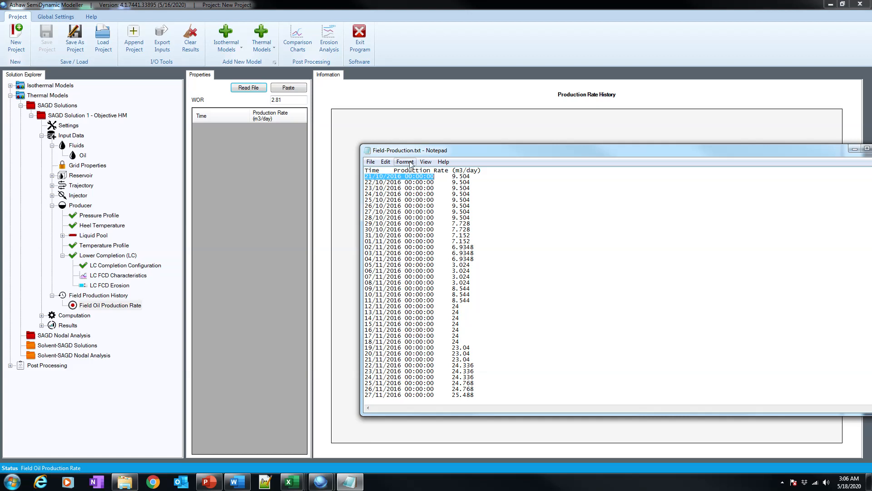
left_click_drag(432, 154, 732, 160)
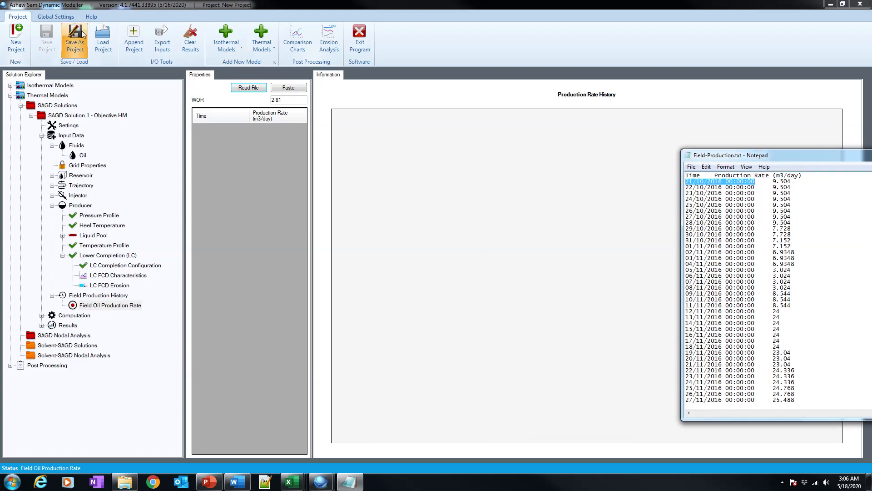
Step: Set the global input date/time format to dd/MM/yyyy HH:mm:ss to match the dates in the field production file
left_click(56, 17)
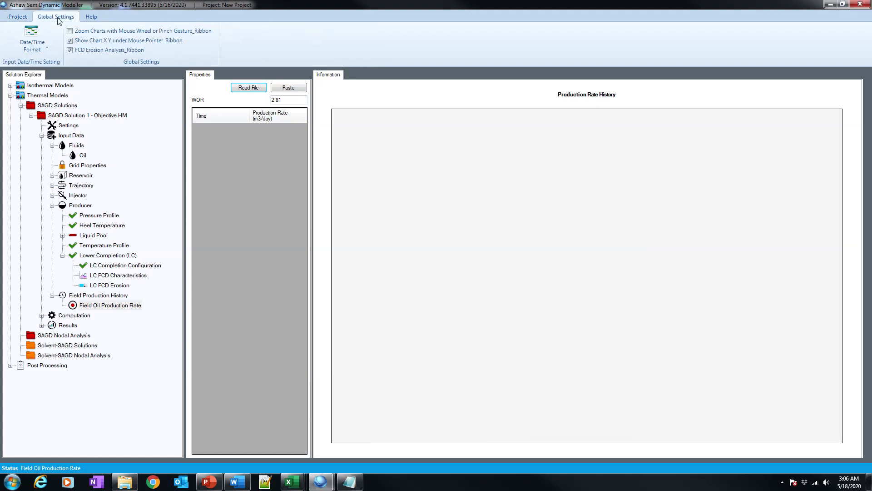
left_click(46, 52)
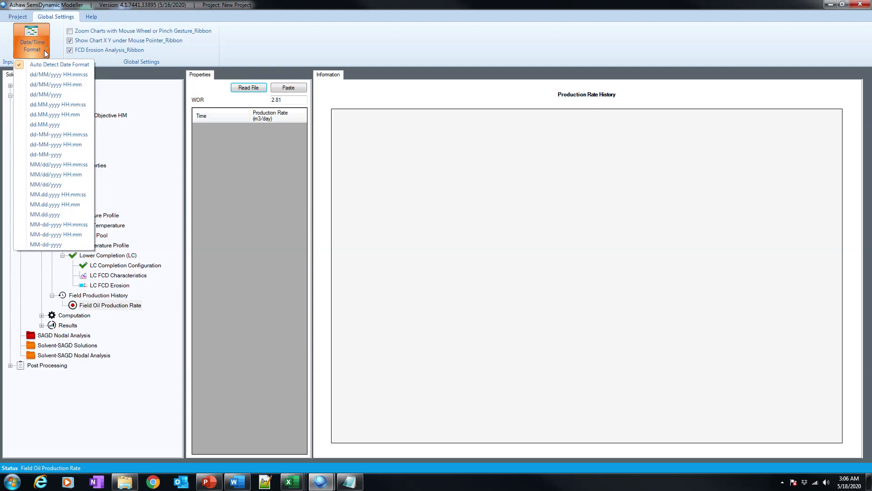
left_click(41, 75)
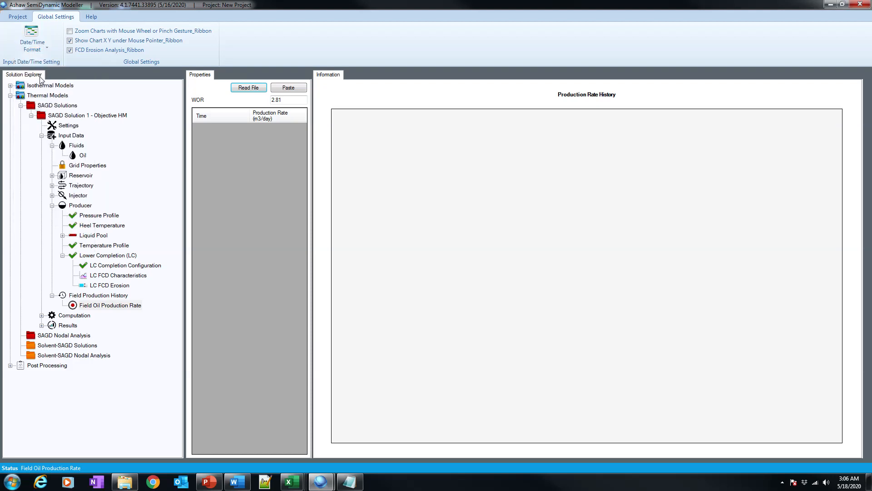
left_click(350, 482)
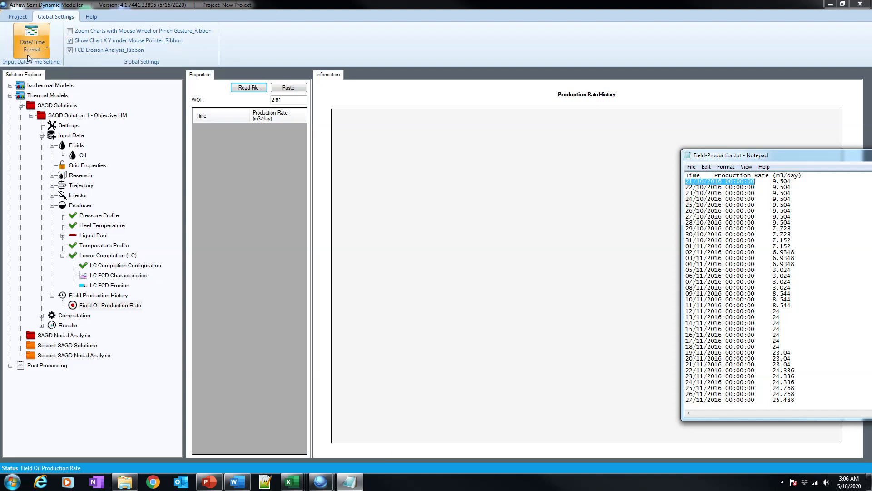
left_click(43, 50)
left_click(41, 75)
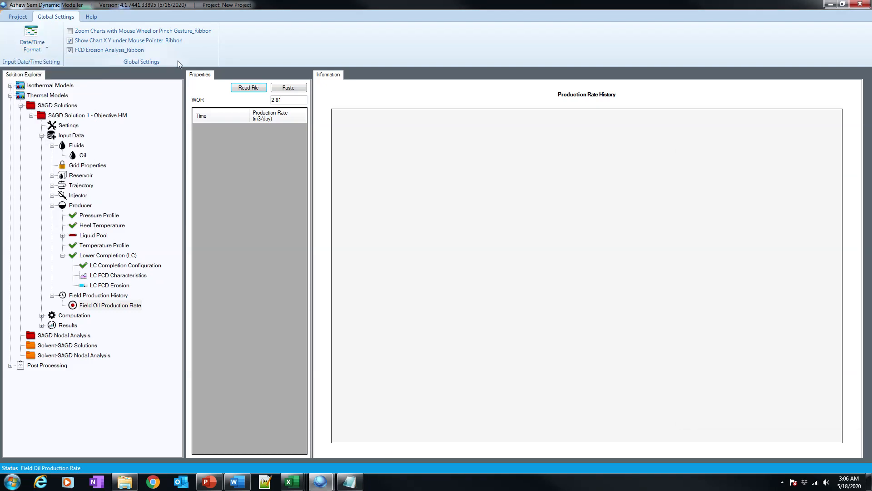
Step: Import Field-Production.txt as the field oil production rate history and review the resulting rate data
left_click(248, 87)
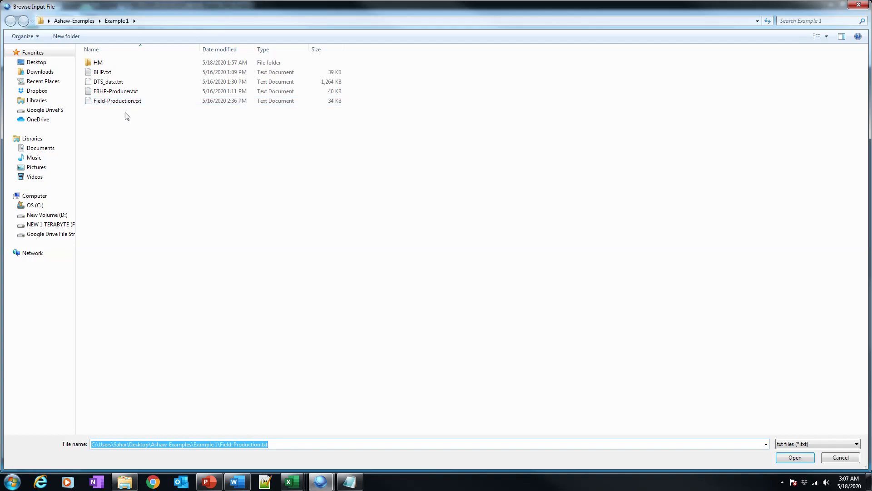
double_click(130, 102)
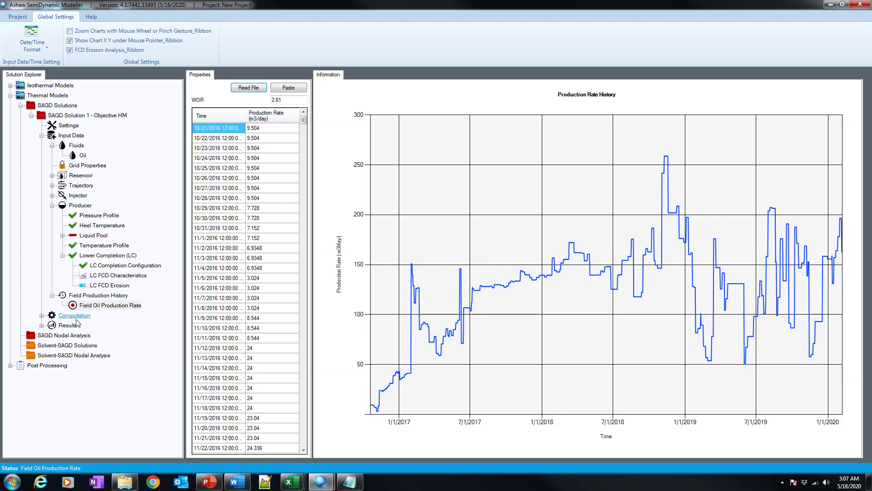
double_click(74, 315)
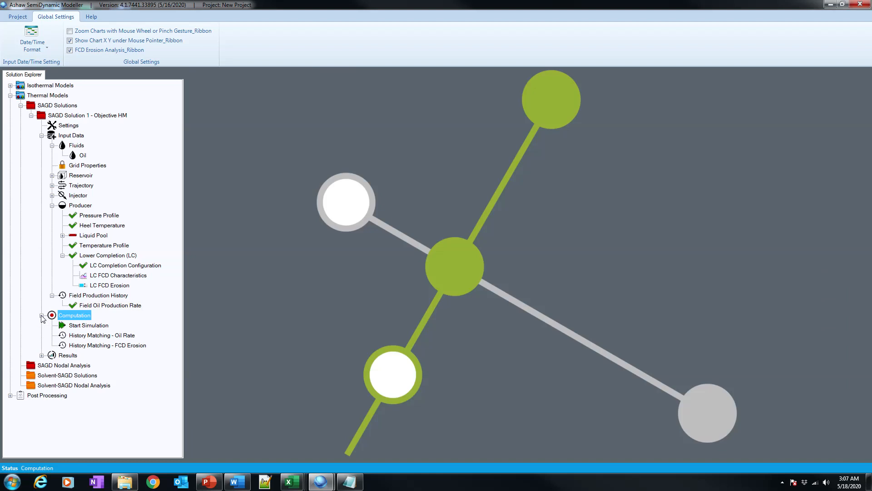
left_click(109, 305)
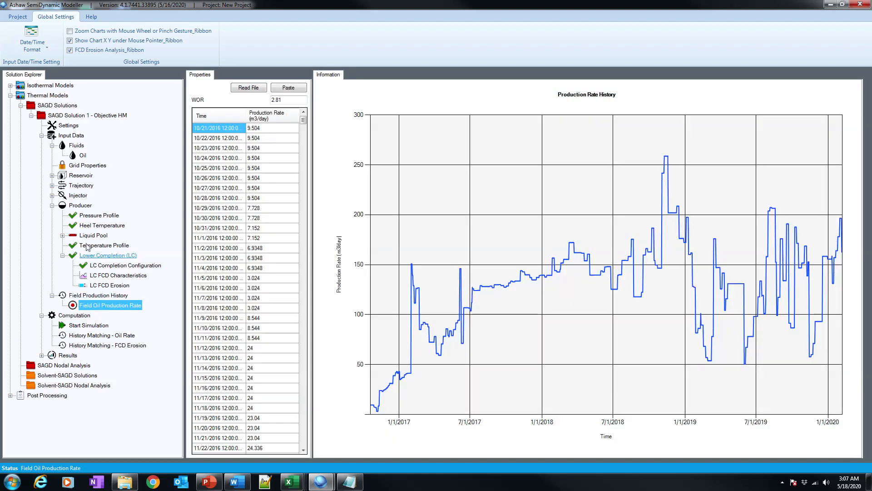
Step: Copy the depth and gamma ray data from GR-Pro.xlsx in Excel into the Permeability input of the producer's liquid pool
left_click(53, 196)
left_click(52, 185)
left_click(52, 175)
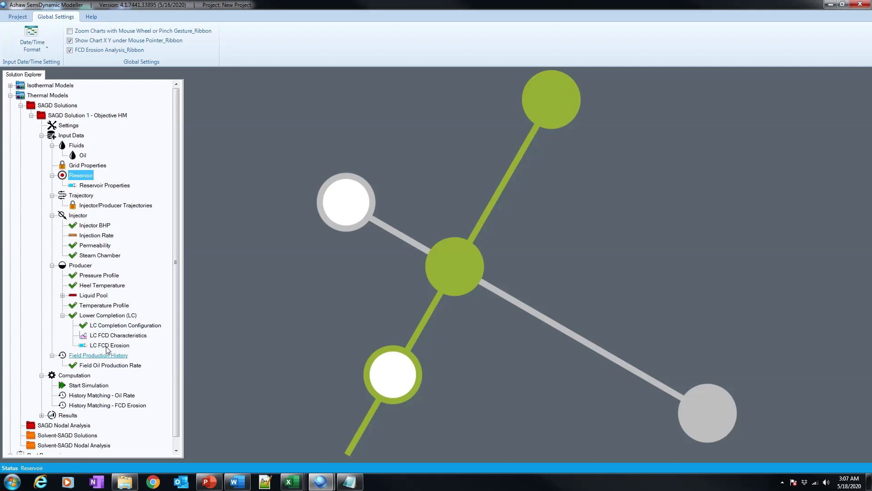
left_click(63, 295)
left_click(108, 325)
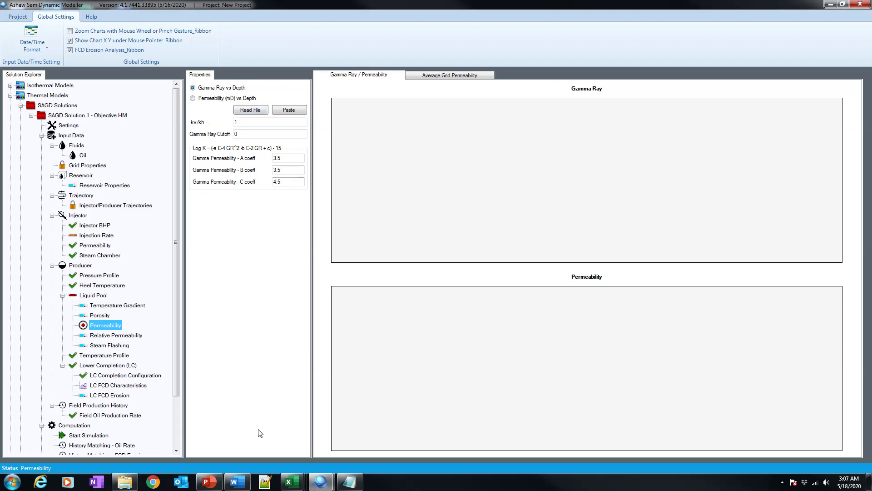
left_click(292, 483)
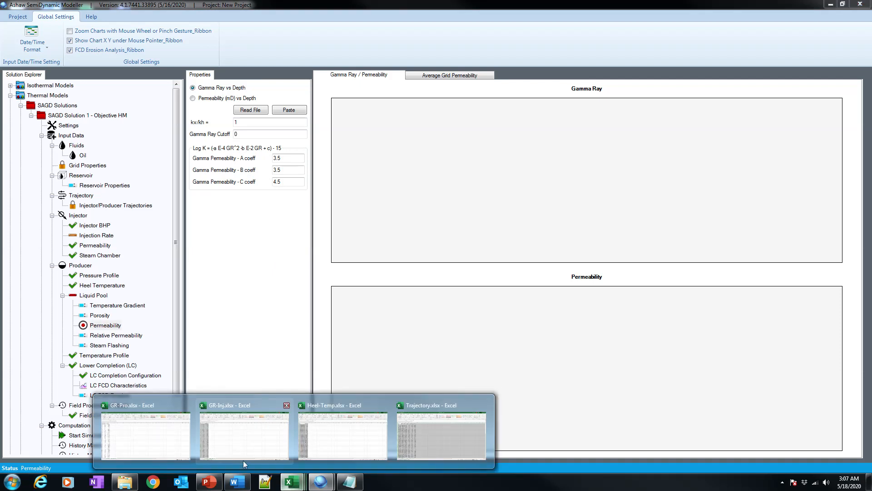
left_click(172, 436)
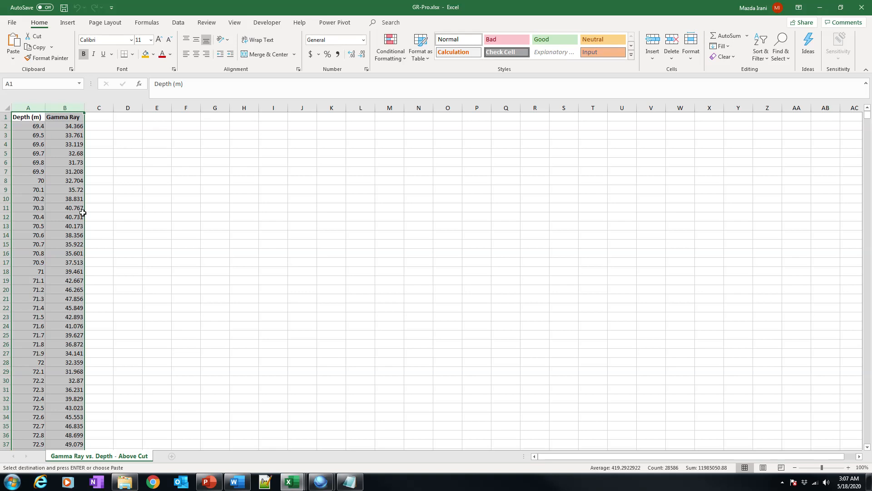
right_click(60, 150)
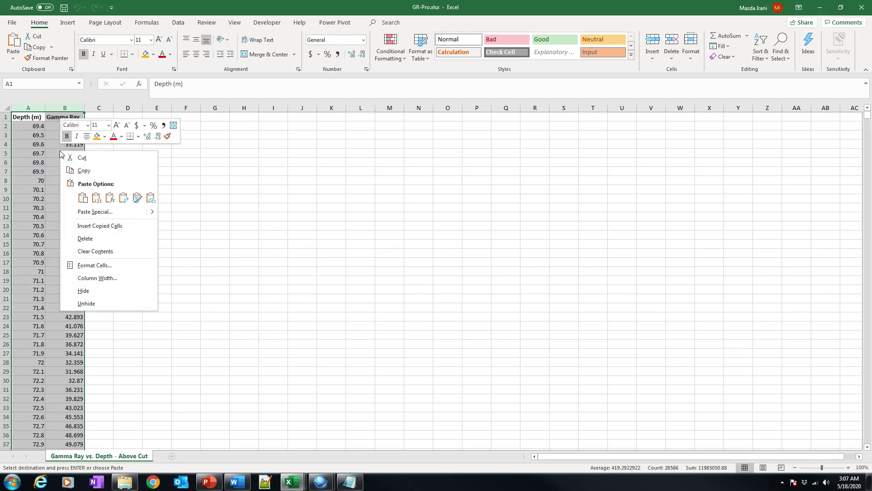
left_click(78, 170)
left_click(823, 8)
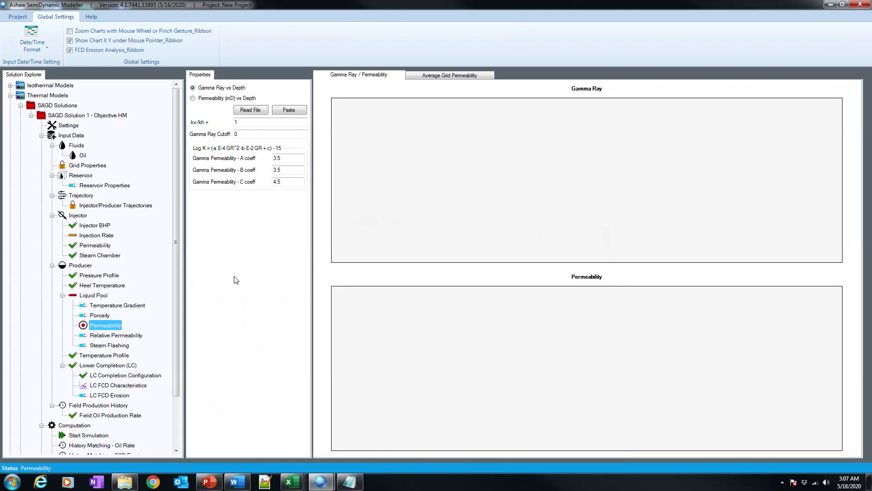
left_click(289, 112)
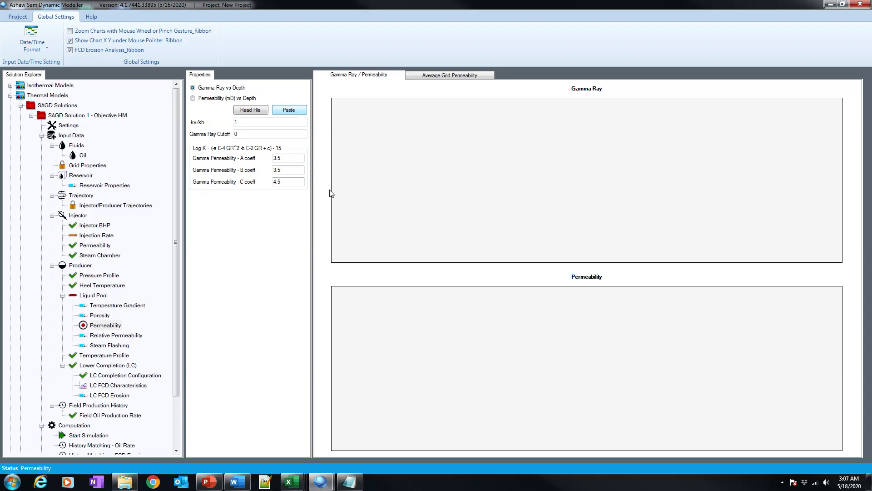
Step: Set the kv/kh ratio of the liquid pool permeability to 0.5
double_click(247, 125)
type("0.")
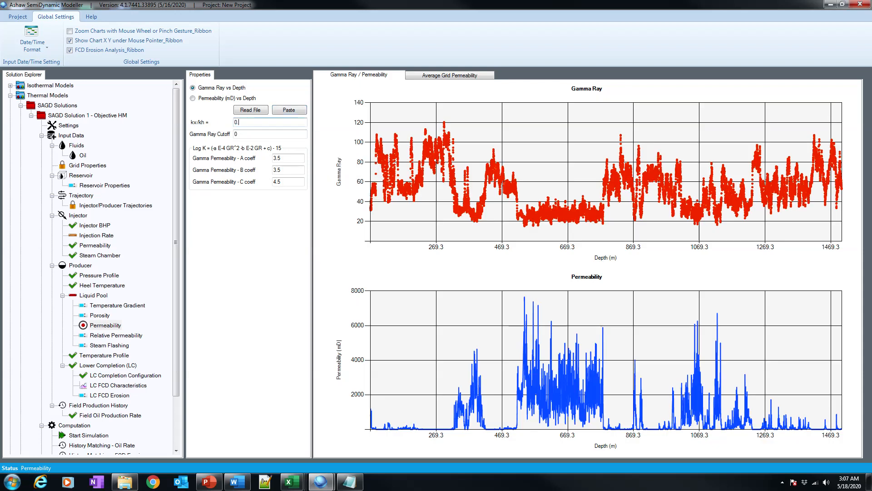
type("58")
key("BackSpace")
Step: Try a gamma ray cutoff of 80 on the liquid pool permeability and return the cutoff to 0
left_click(240, 134)
double_click(240, 135)
type("80")
left_click(283, 159)
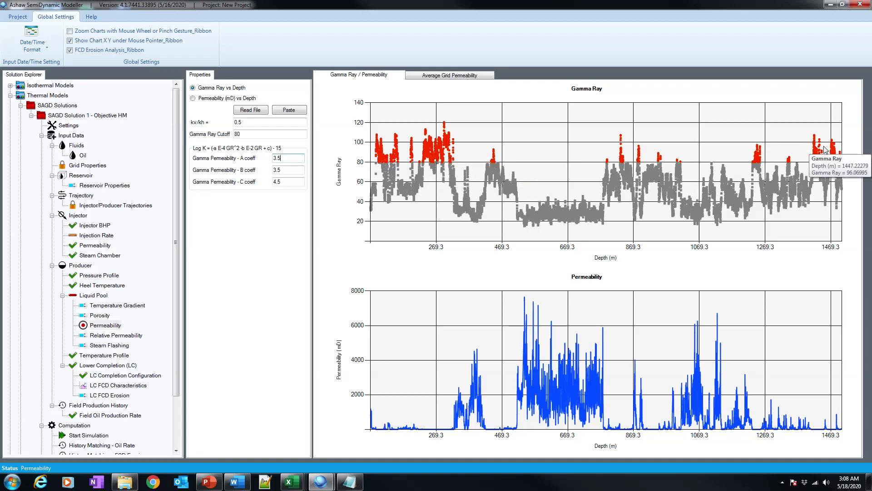
left_click_drag(247, 133, 209, 133)
type("0")
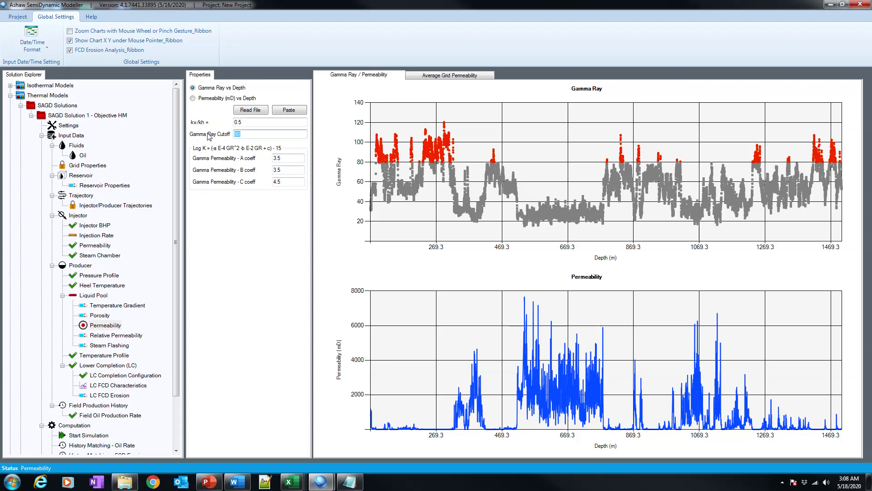
left_click(255, 123)
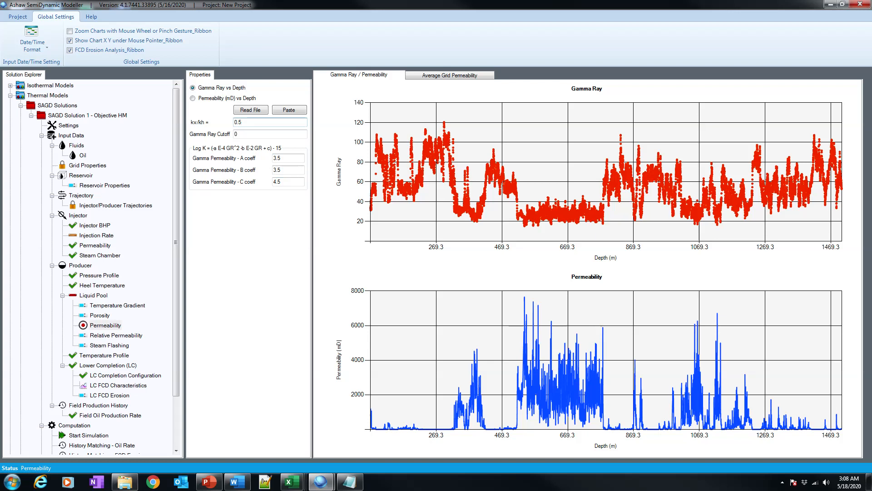
Step: Compare the average grid permeability table and chart with the gamma ray and permeability plots along the well depth
left_click_drag(871, 136, 871, 170)
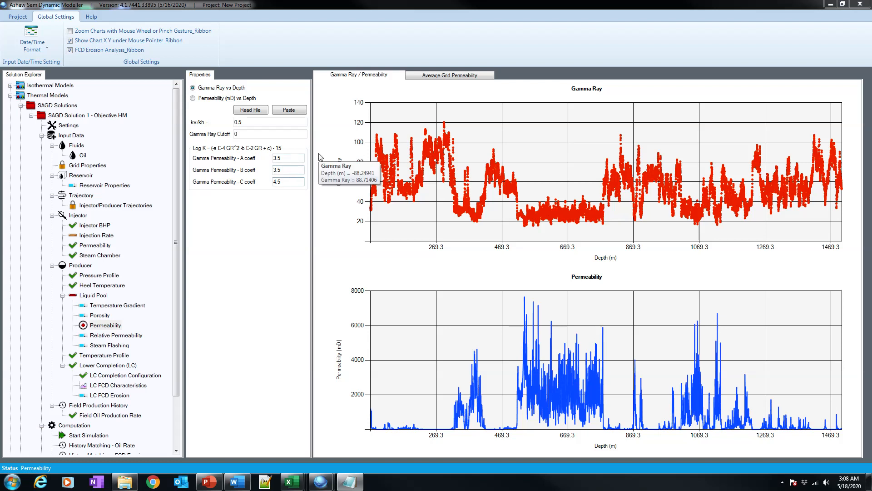
left_click(452, 76)
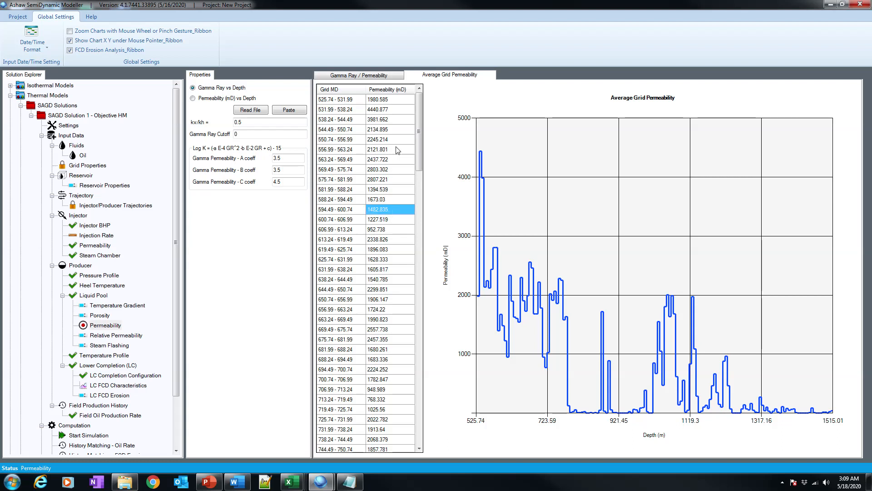
left_click(370, 78)
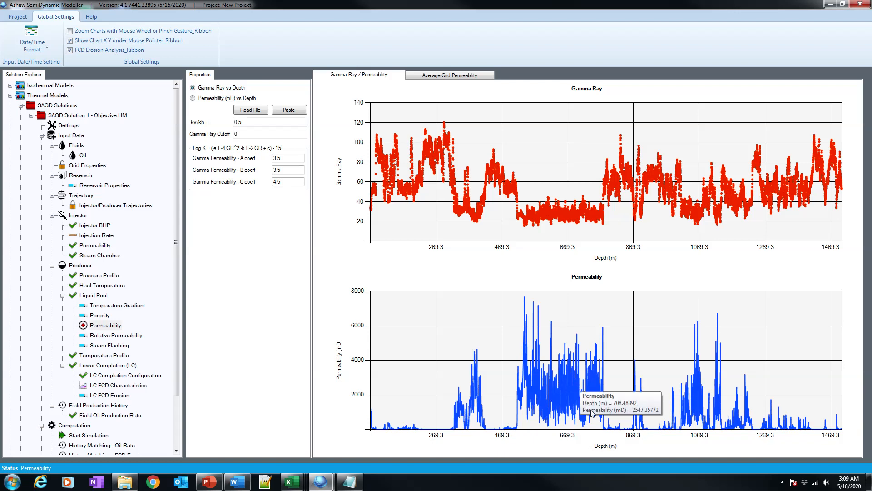
left_click(466, 78)
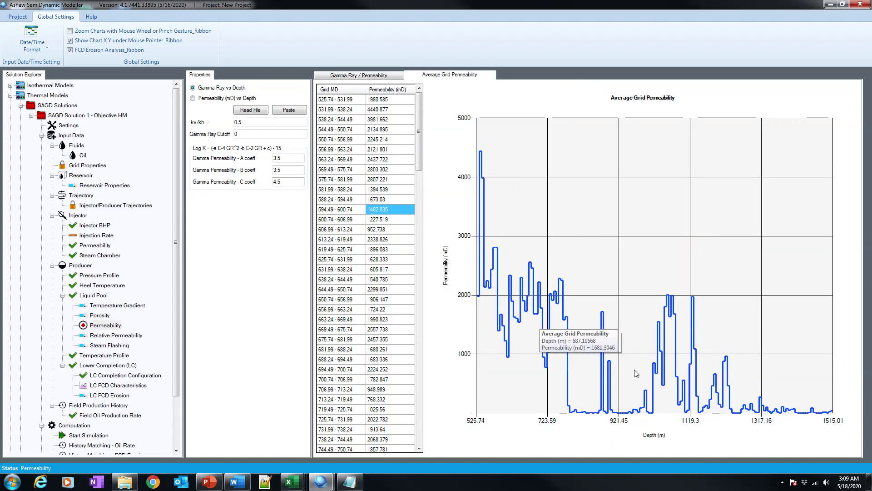
left_click(359, 75)
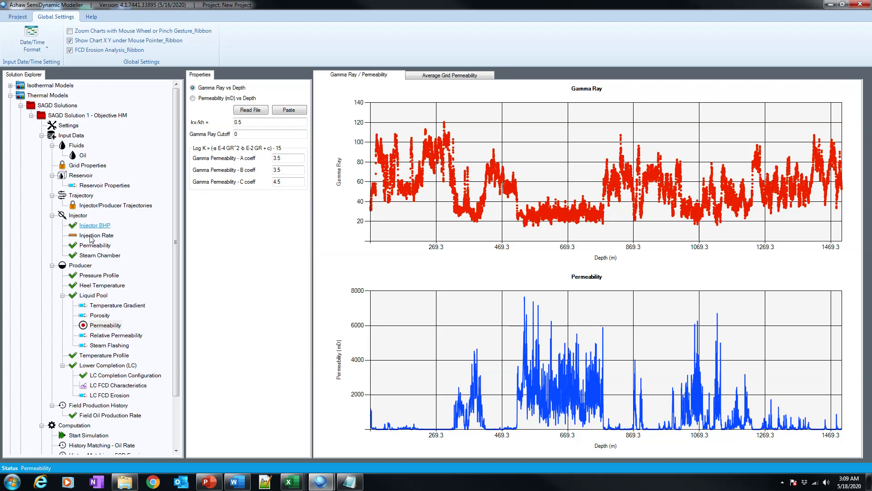
Step: Collapse the producer, injector, trajectory and reservoir inputs and start the simulation of SAGD Solution 1 - Objective HM
left_click(96, 395)
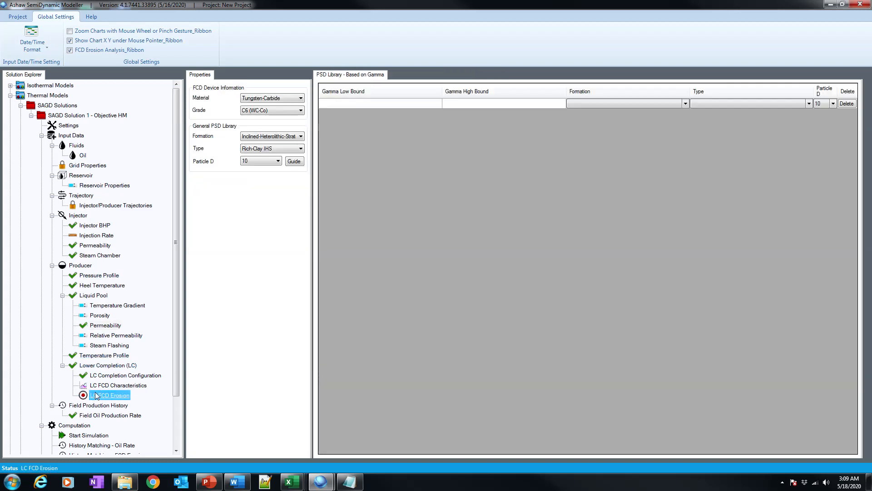
left_click(52, 265)
left_click(52, 215)
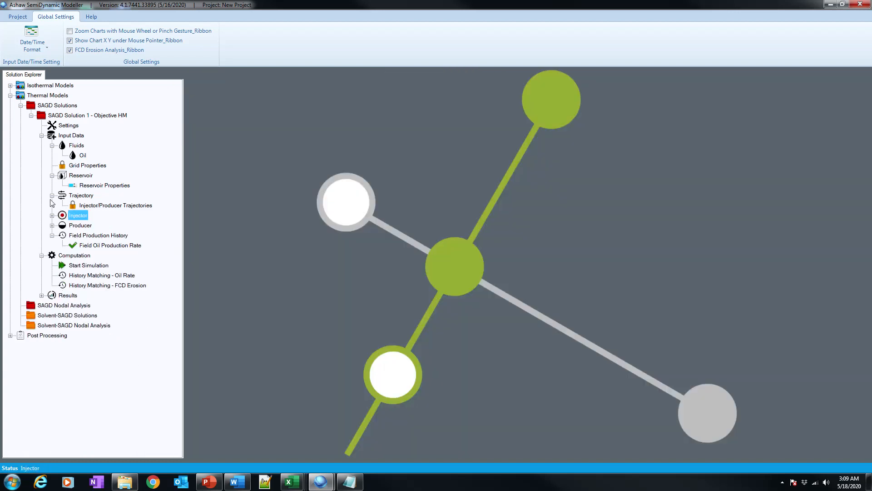
left_click(52, 195)
left_click(52, 175)
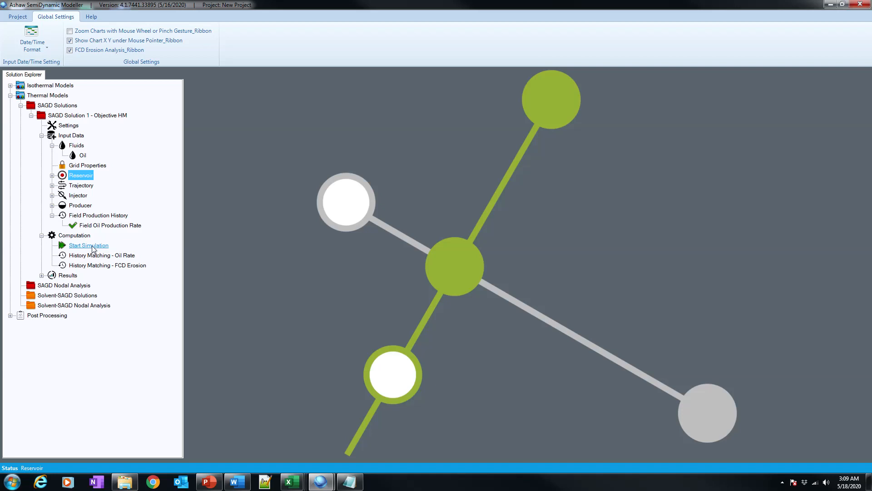
left_click(89, 246)
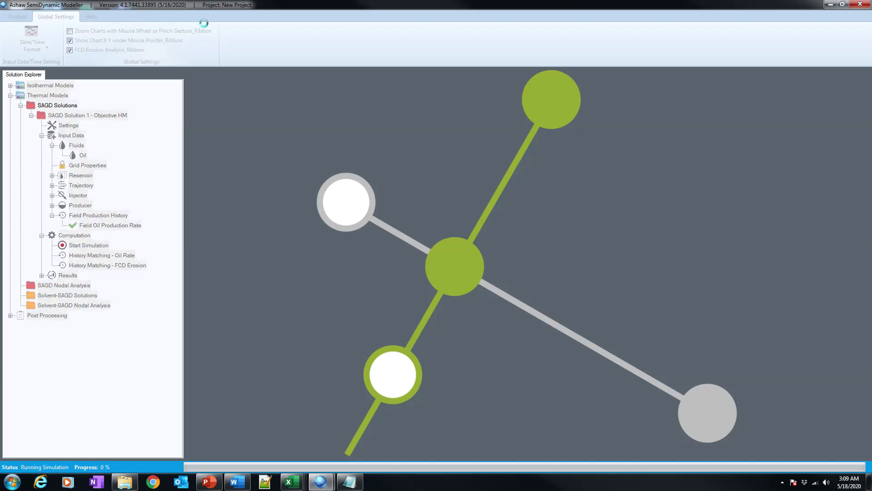
left_click_drag(215, 3, 871, 159)
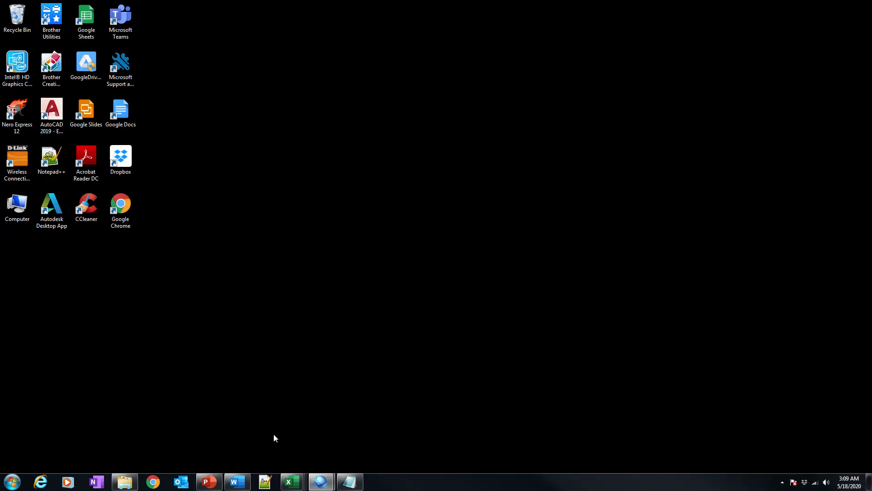
Step: Switch to PowerPoint, view the steam flashing and gas dissolution slide, and start the slide show from the title slide
left_click(214, 484)
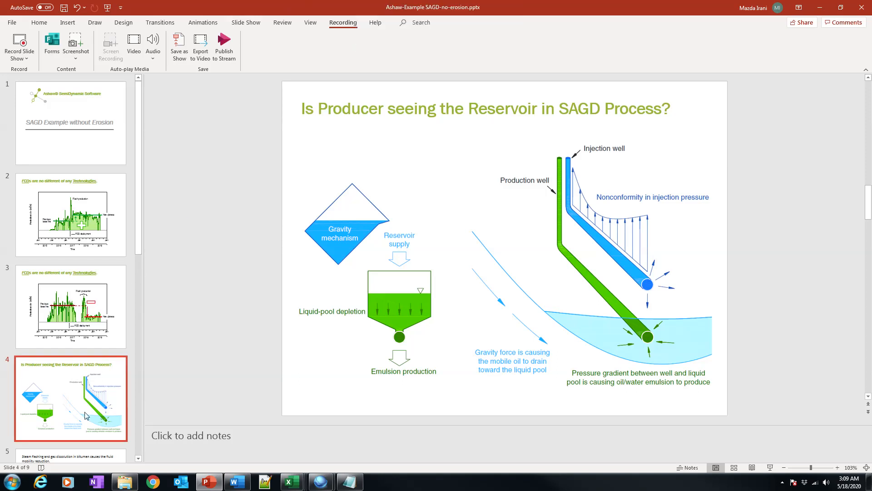
scroll(88, 397, "down", 3)
left_click(87, 346)
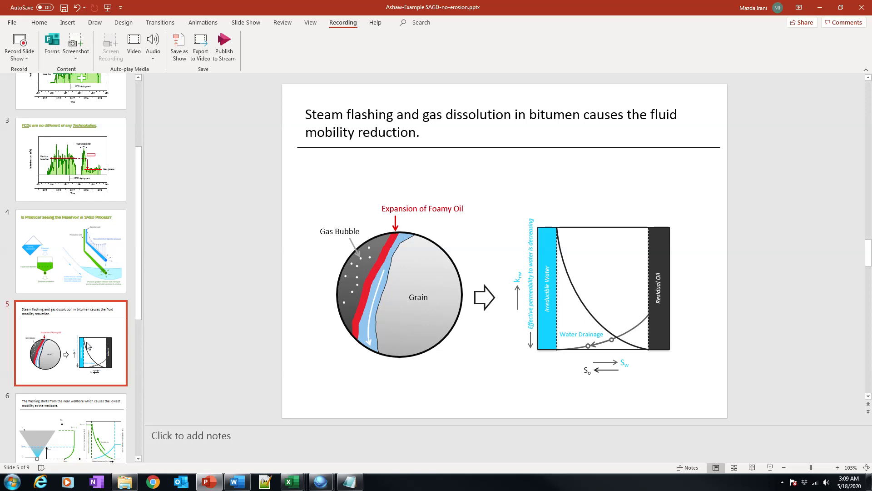
key("F5")
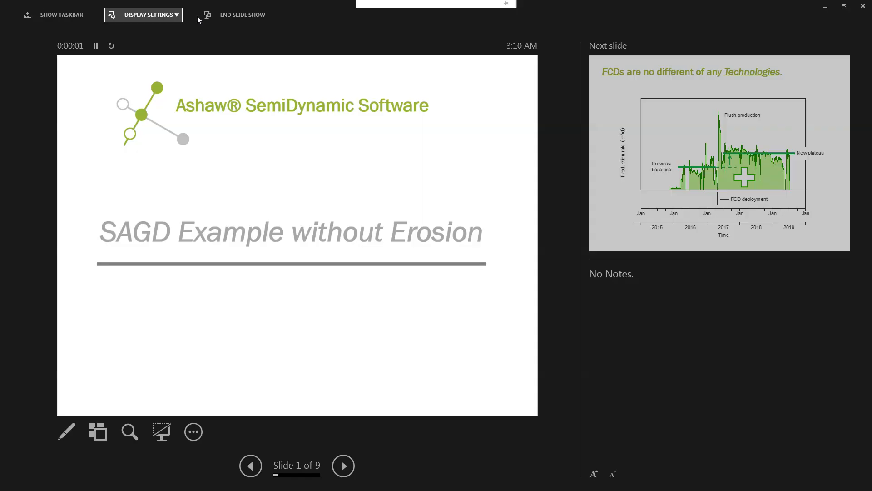
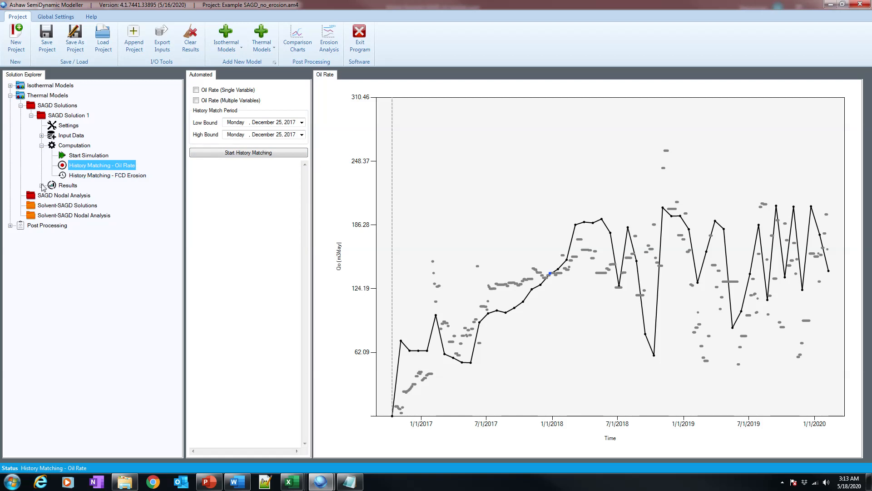
Step: Examine the lower completion results over time, comparing flow rates with drawdown and subcool and checking the cumulative flow rates
left_click(41, 185)
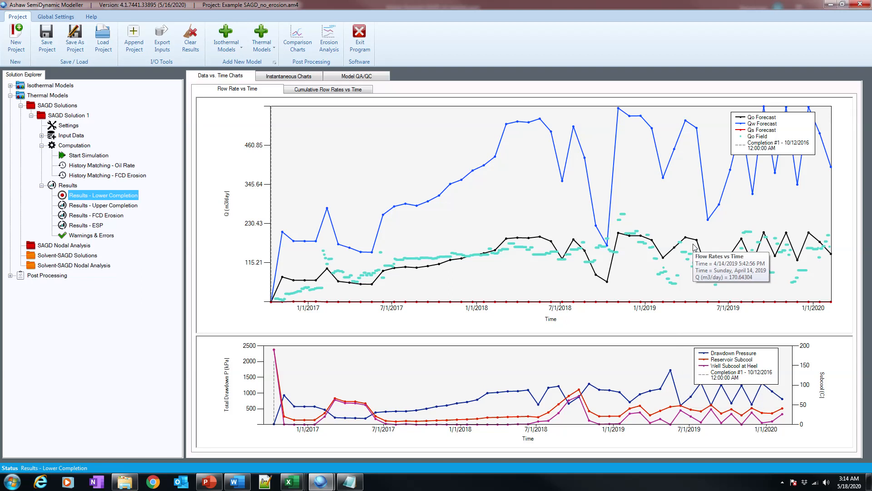
left_click_drag(595, 335, 590, 169)
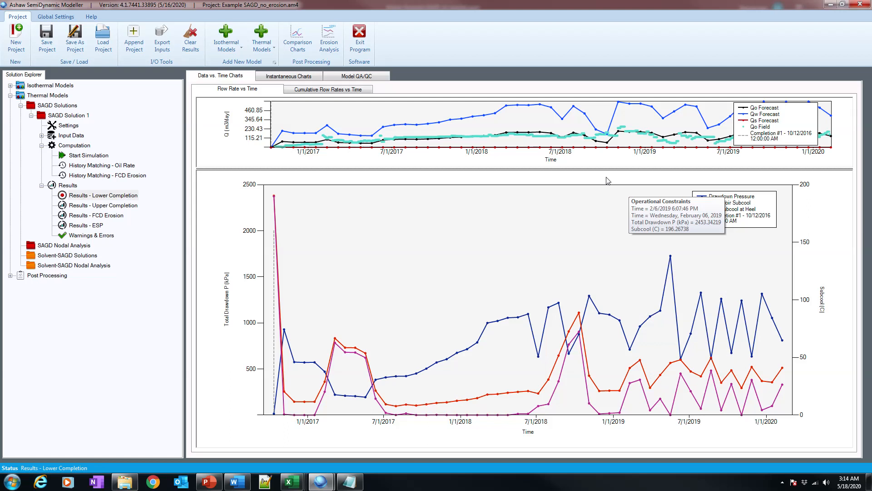
left_click_drag(596, 169, 595, 303)
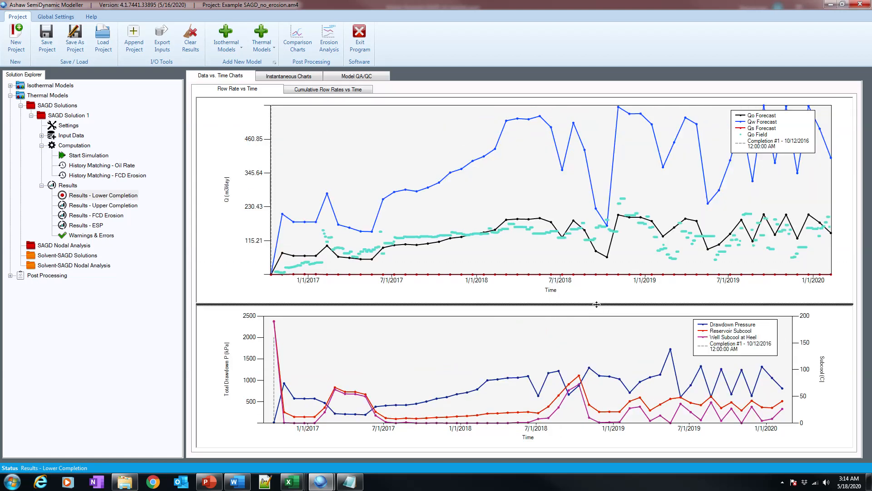
left_click(298, 90)
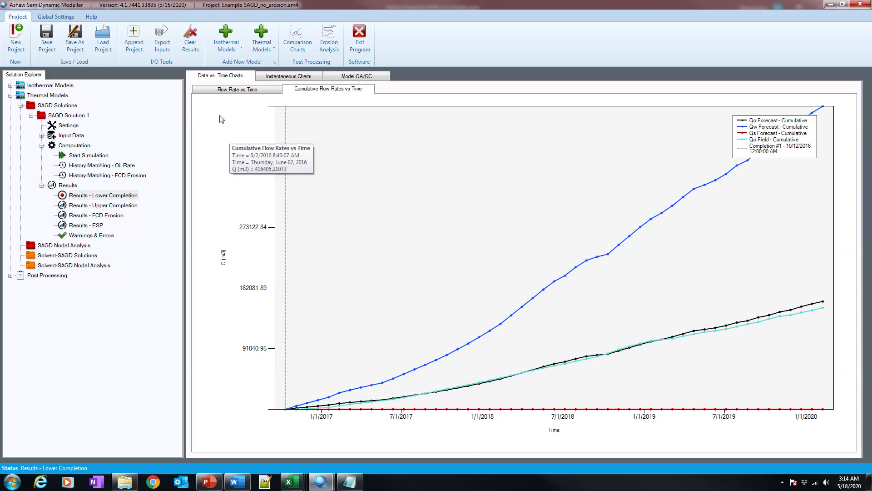
left_click(237, 89)
Step: Examine the instantaneous pressure and flux profiles along the well at several dates from February 2017 to 11/3/2018
left_click(289, 75)
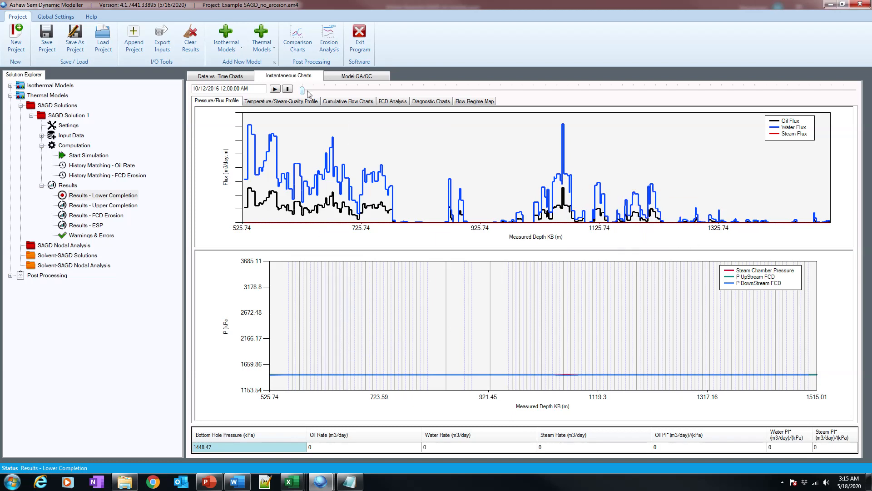
left_click(356, 89)
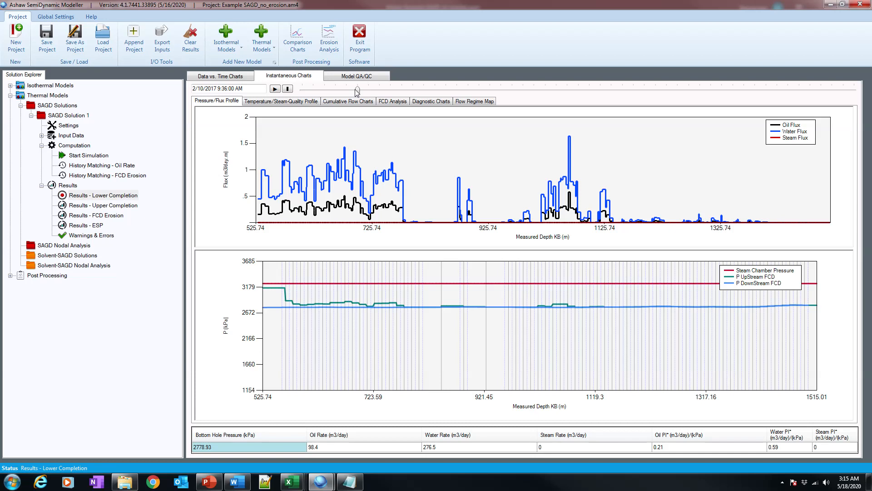
left_click_drag(358, 90, 409, 91)
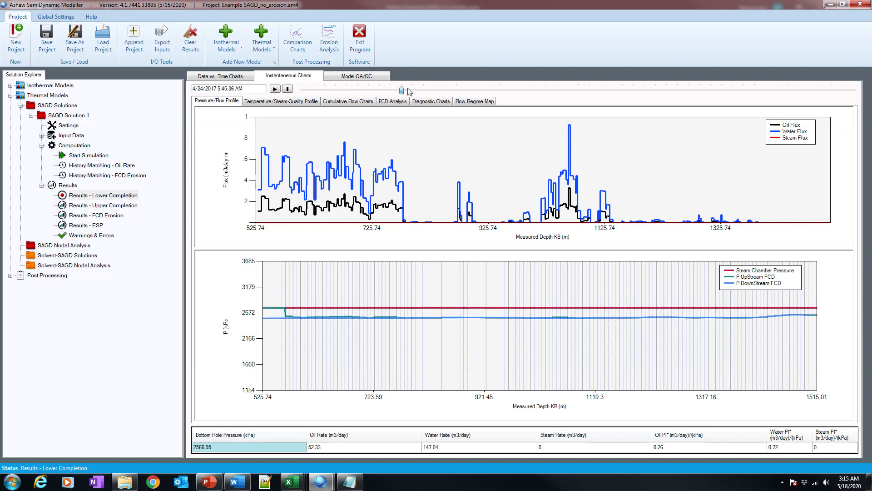
left_click_drag(486, 95, 468, 94)
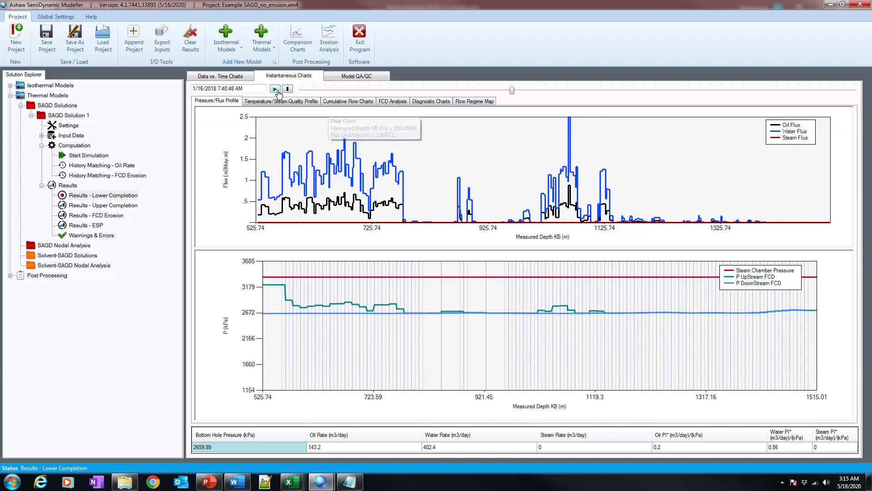
left_click_drag(534, 90, 500, 90)
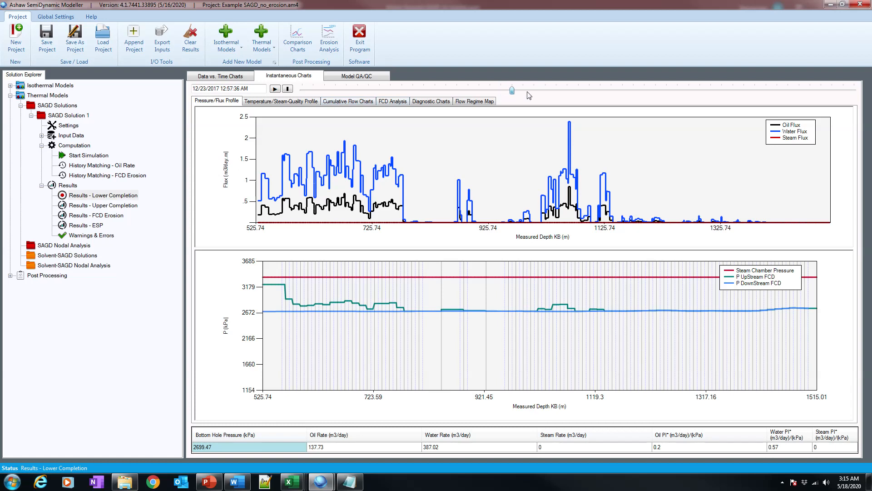
left_click_drag(635, 102, 645, 103)
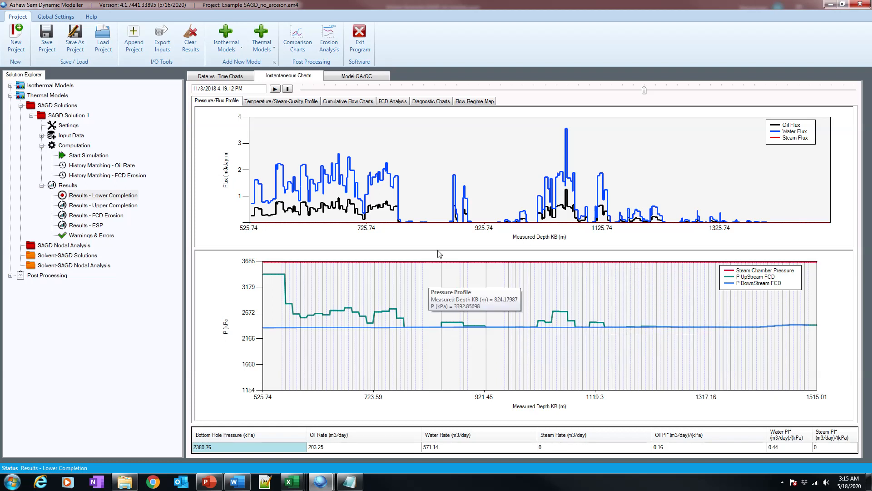
Step: Examine the FCD differential pressure profile against the reservoir drawdown at 5/17/2018 and 4/22/2019
left_click(393, 102)
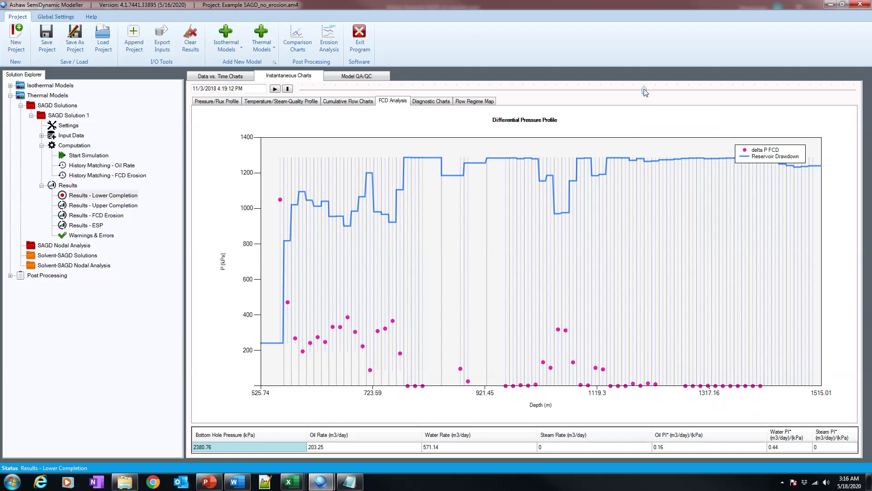
left_click(569, 97)
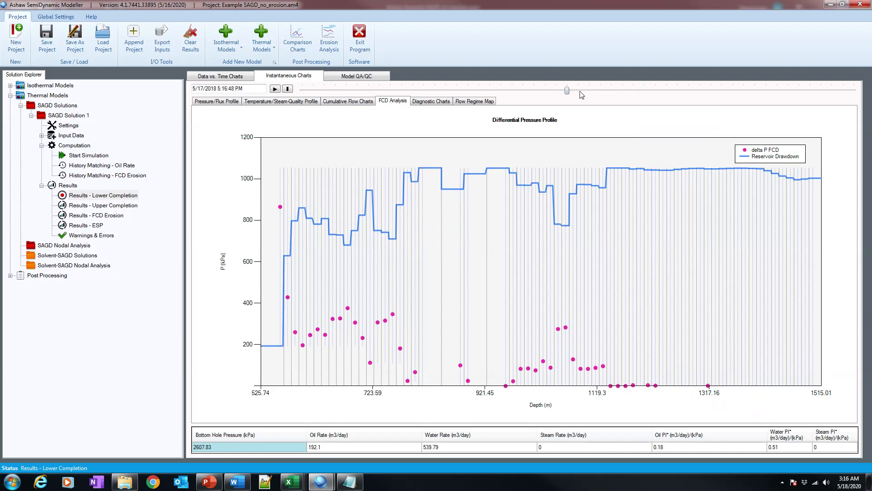
left_click(471, 94)
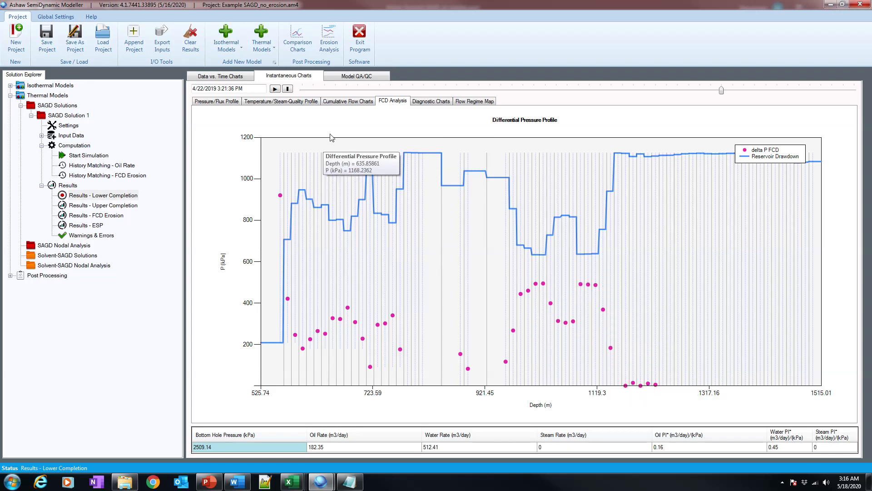
Step: Review the directional cumulative flow charts, and compare the temperature and steam-quality profiles at 8/22/2018 and 4/22/2019
left_click(347, 101)
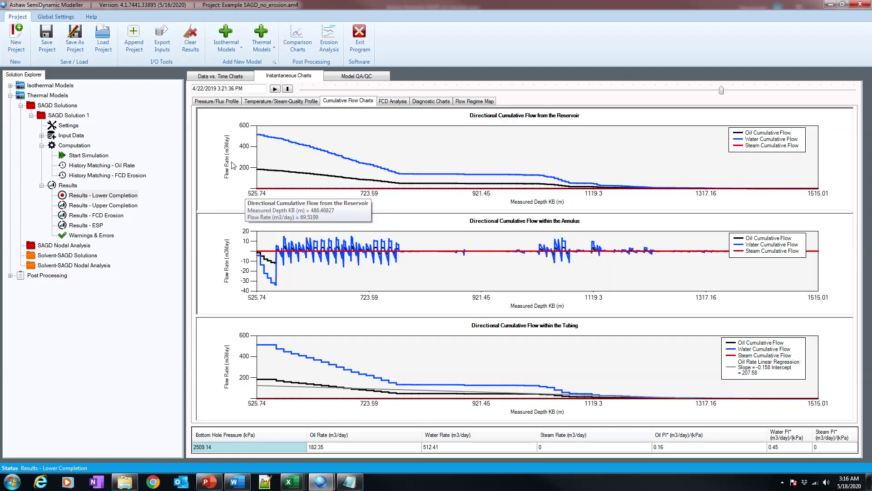
left_click(291, 102)
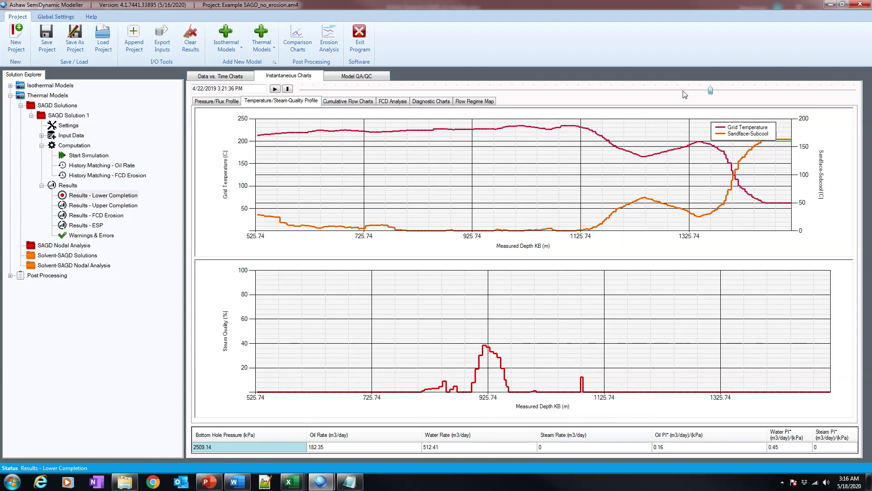
left_click_drag(609, 94, 611, 95)
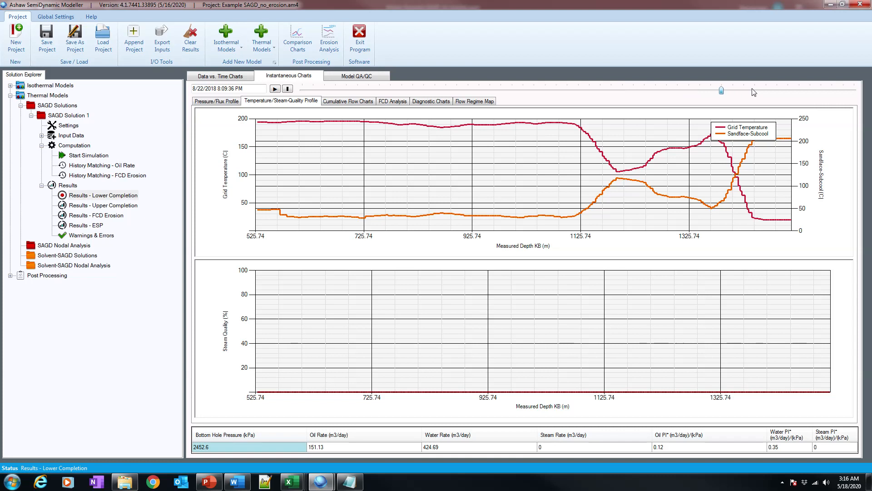
left_click_drag(754, 93, 780, 91)
left_click_drag(773, 92, 719, 92)
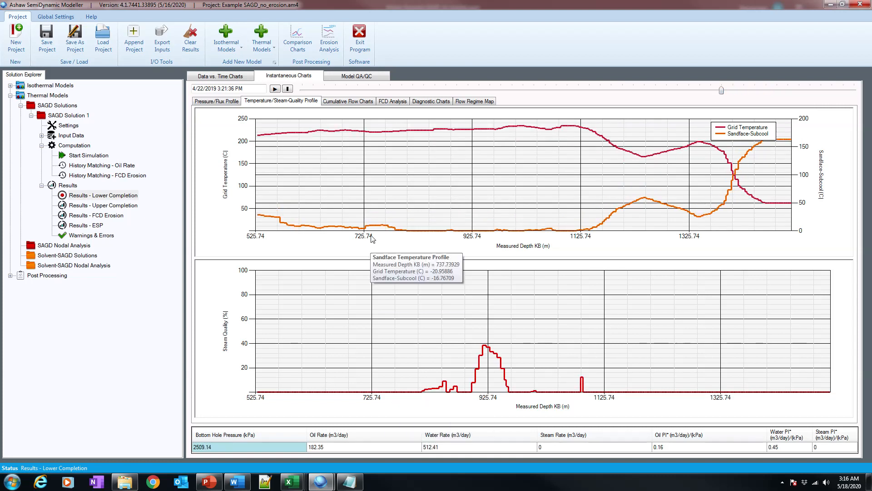
Step: Enlarge the oil rate diagnostic chart for 4/22/2019 and set its reference dT well to about 1.6 °C
left_click(439, 104)
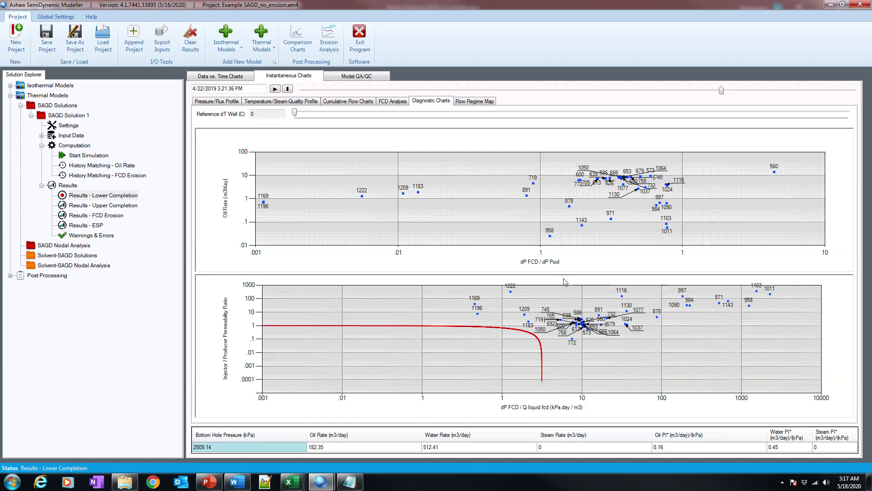
left_click_drag(565, 273, 567, 422)
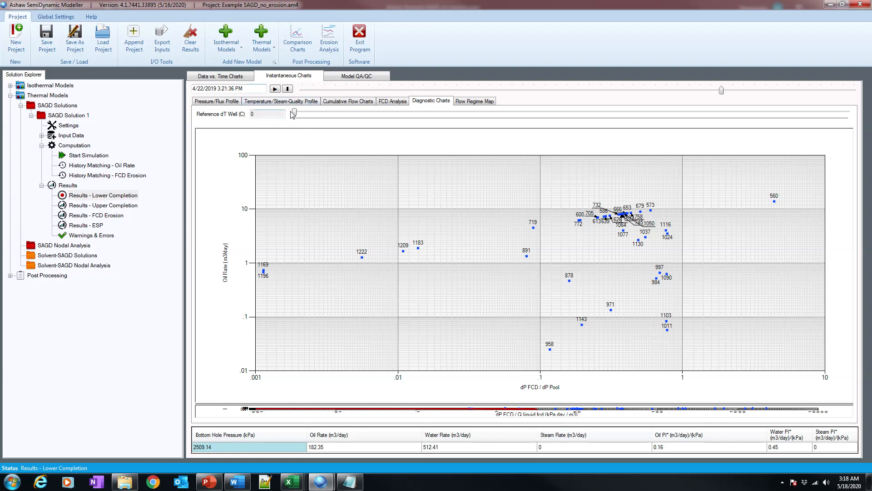
left_click_drag(295, 114, 312, 146)
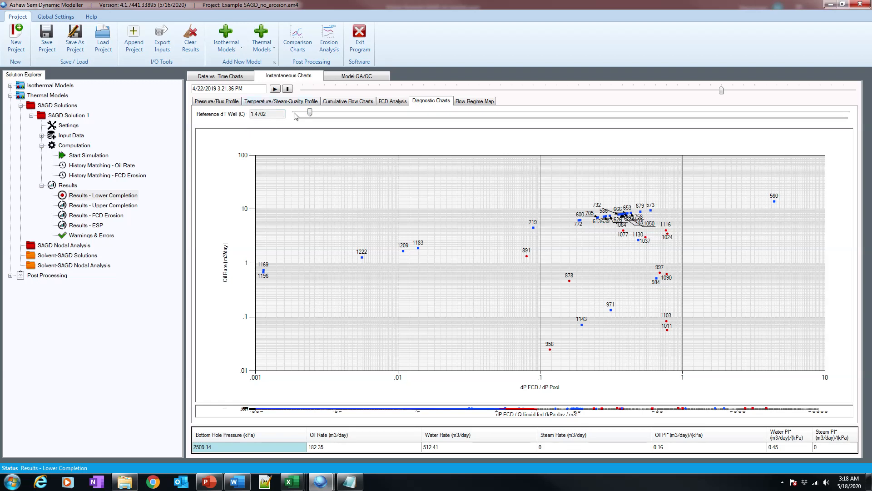
left_click_drag(310, 113, 312, 114)
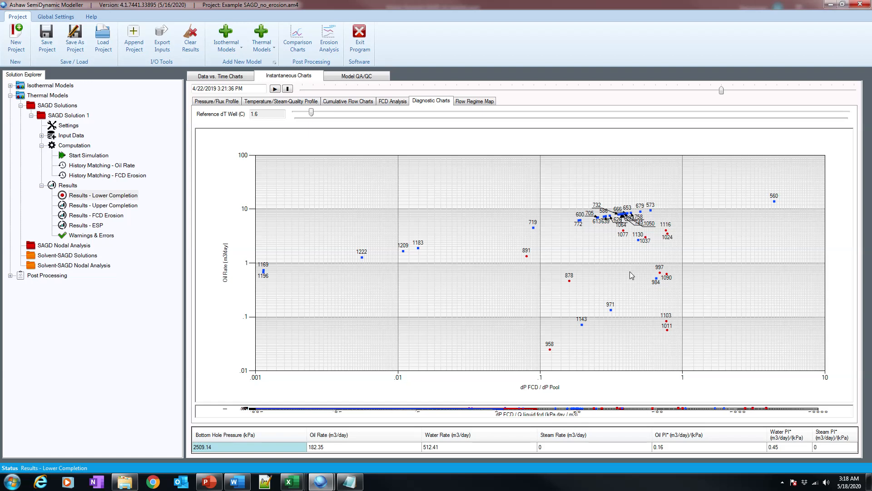
Step: Examine the oil rate diagnostic chart at 11/3/2018 with reference dT 2.435 °C and at 7/28/2019 with 2.9416 °C
left_click_drag(722, 91, 674, 103)
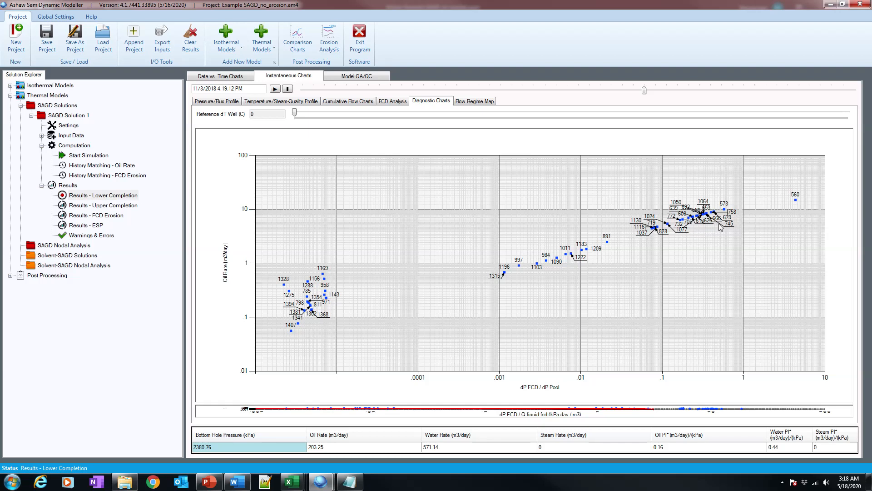
left_click_drag(295, 113, 315, 114)
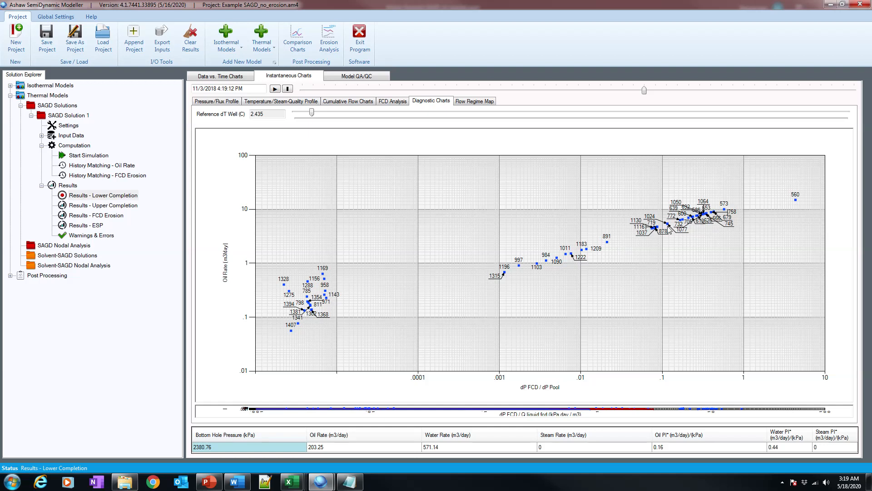
left_click_drag(644, 91, 765, 91)
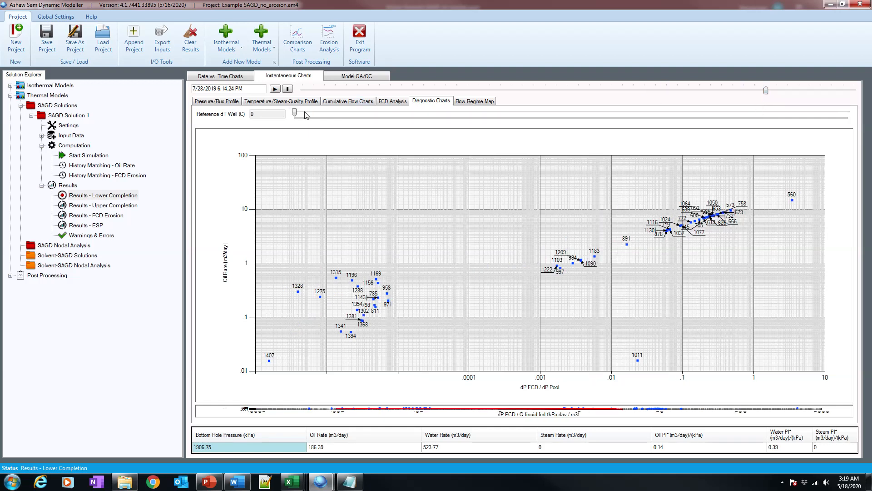
left_click_drag(295, 113, 312, 114)
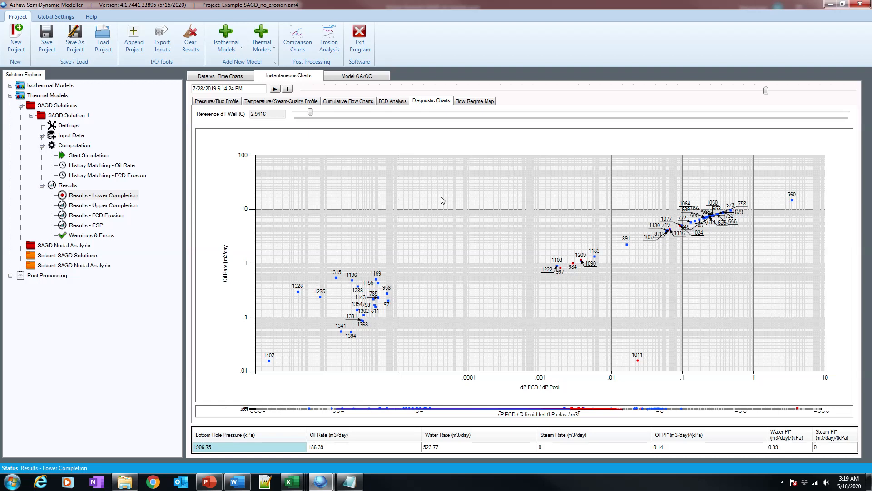
Step: Enlarge the injector/producer permeability ratio diagnostic chart and set the reference dT well to about 4.54 °C
left_click_drag(498, 404, 502, 137)
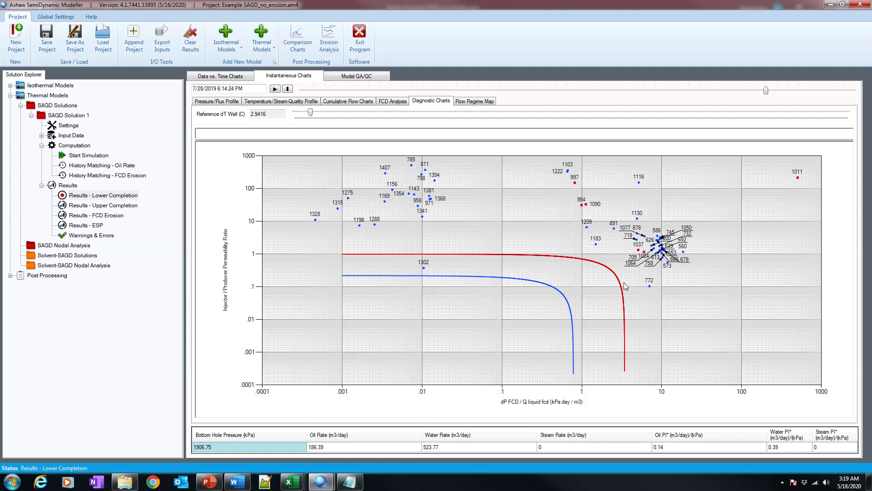
mouse_move(312, 113)
left_mouse_down()
mouse_move(334, 116)
mouse_move(319, 117)
left_mouse_up()
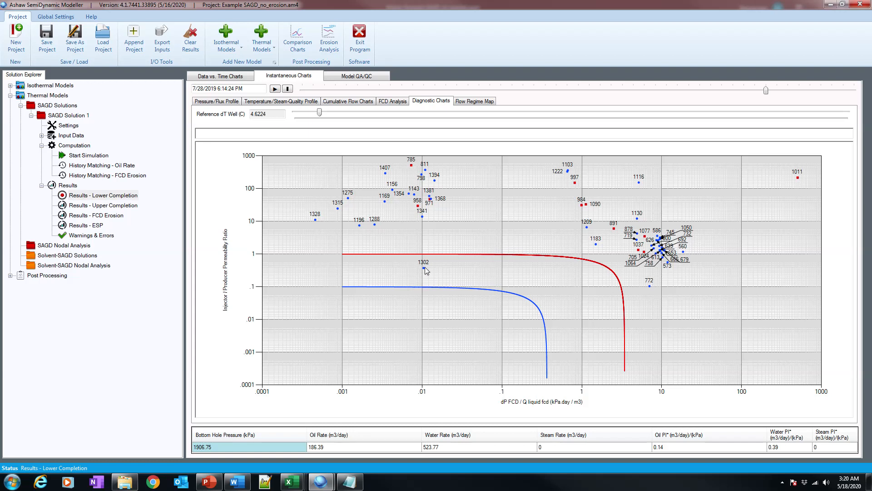
mouse_move(320, 116)
left_mouse_down()
mouse_move(446, 117)
mouse_move(321, 118)
left_mouse_up()
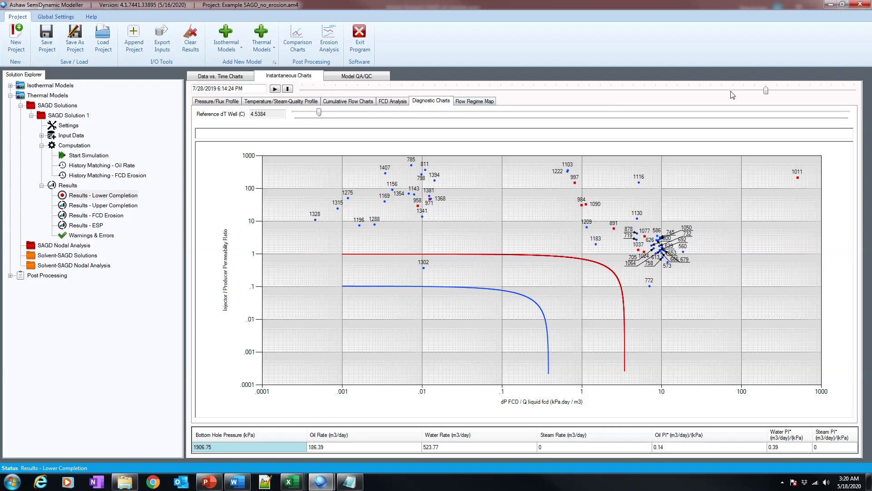
Step: Compare the permeability ratio diagnostic chart at 10/9/2019, 11/27/2018 and 5/17/2018
left_click_drag(767, 93, 800, 94)
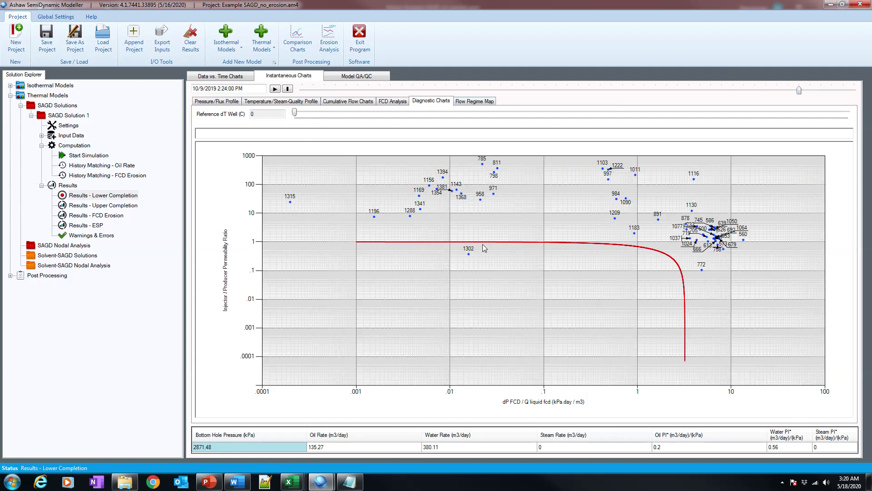
left_click_drag(801, 93, 678, 96)
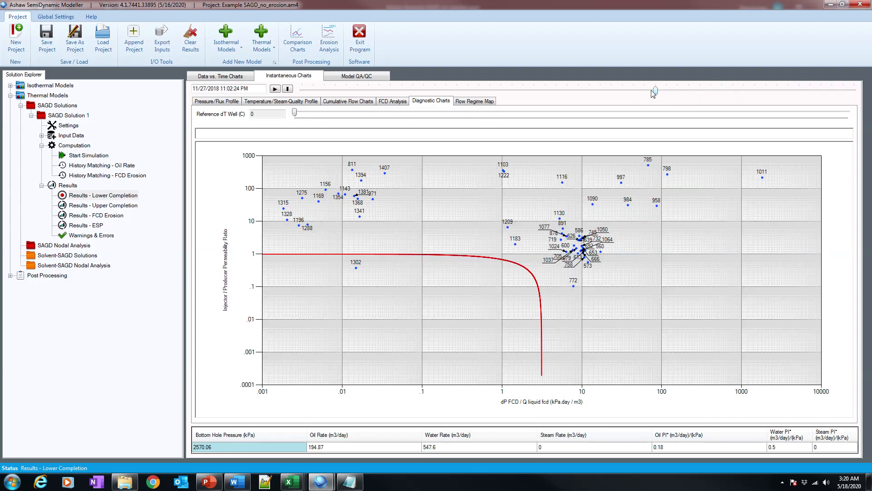
left_click_drag(652, 93, 567, 94)
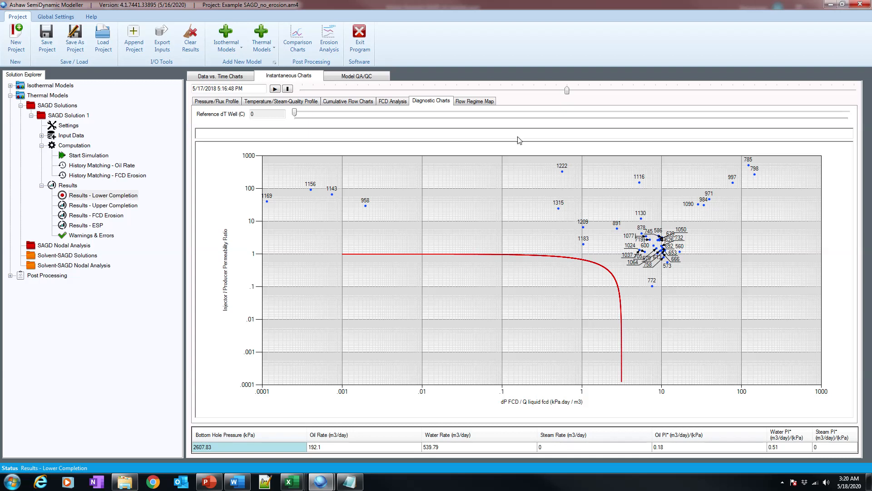
Step: Examine the flow regime map at 5/17/2018 and the model QA/QC chart of coefficient of variation versus time
left_click(479, 102)
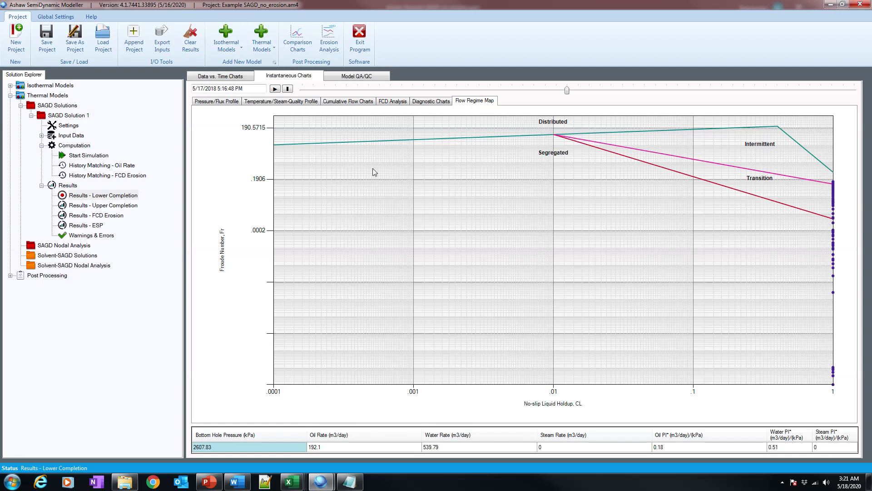
left_click(354, 77)
mouse_move(480, 164)
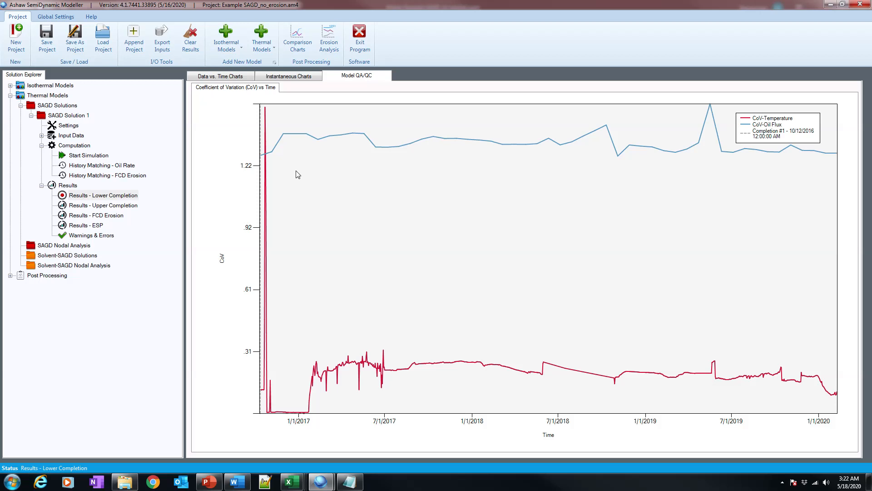
Step: Switch to the Ashaw-Example SAGD-no-erosion.pptx presentation in PowerPoint and select slide 8 with the SAGD special features
left_click(829, 7)
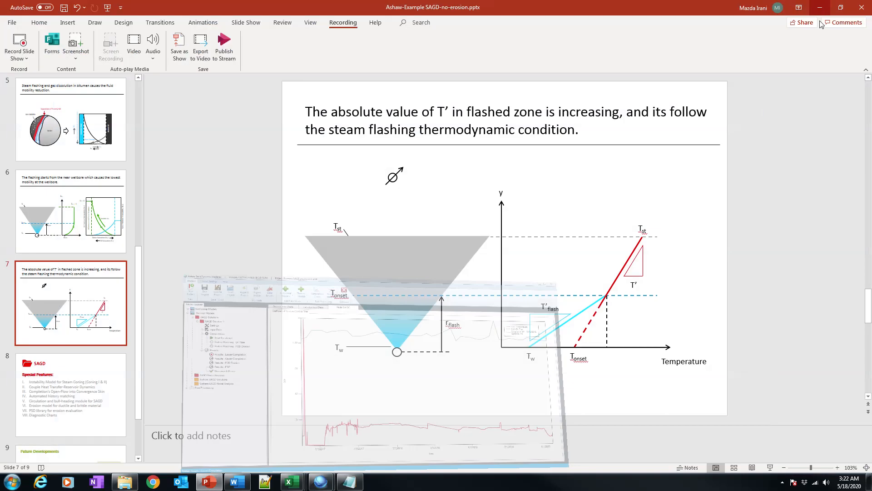
left_click(90, 389)
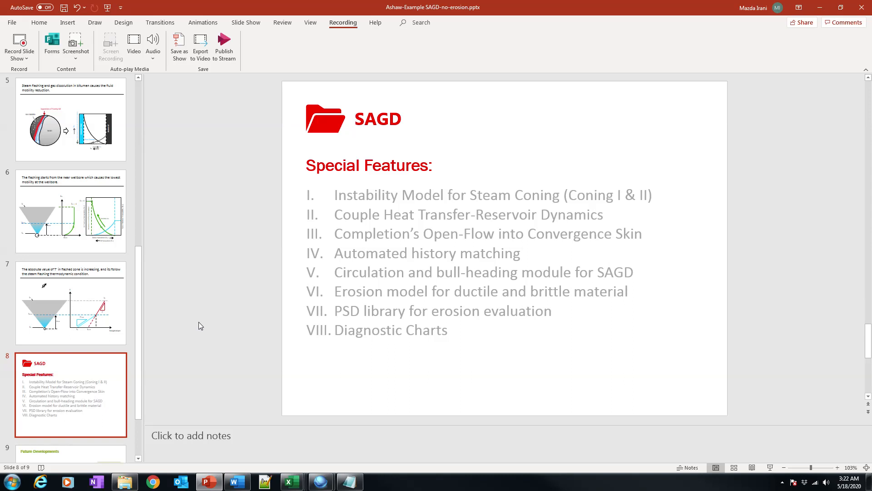
key("alt+F5")
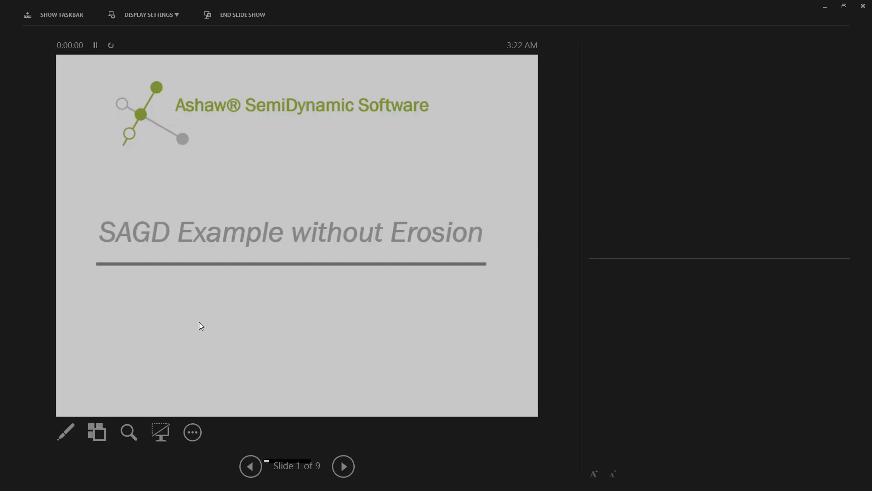
left_click(150, 17)
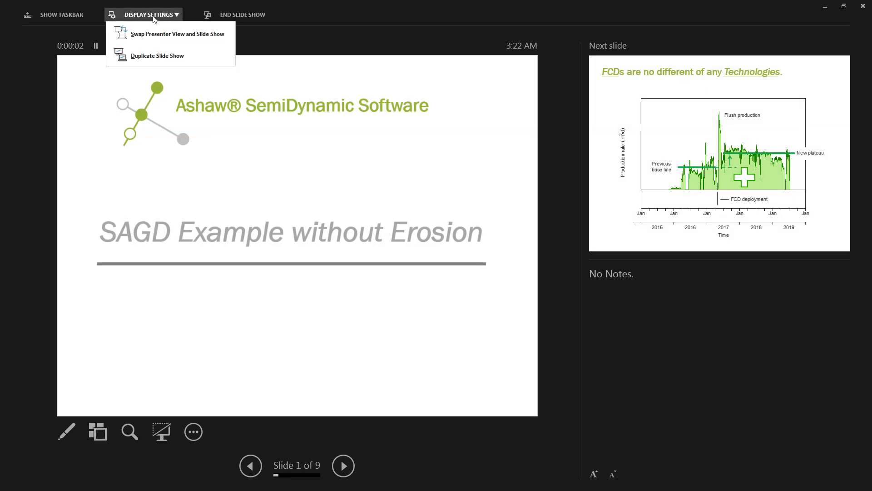
left_click(160, 39)
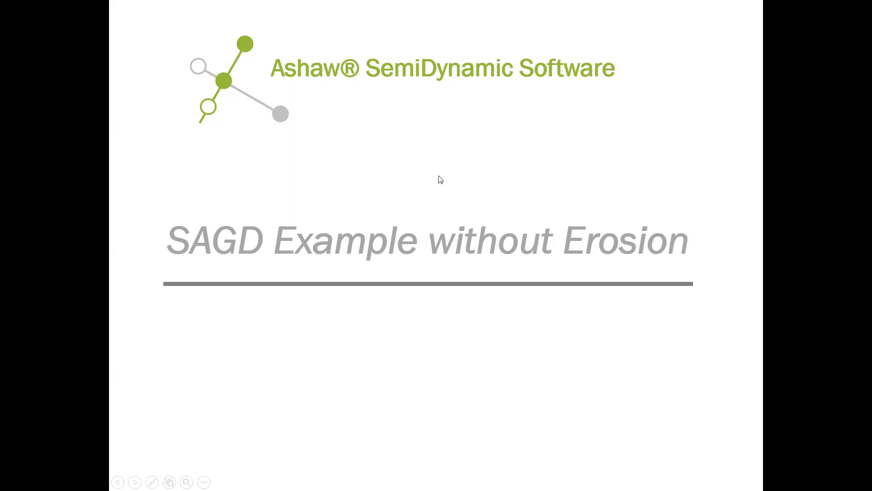
scroll(456, 318, "down", 6)
scroll(468, 328, "down", 4)
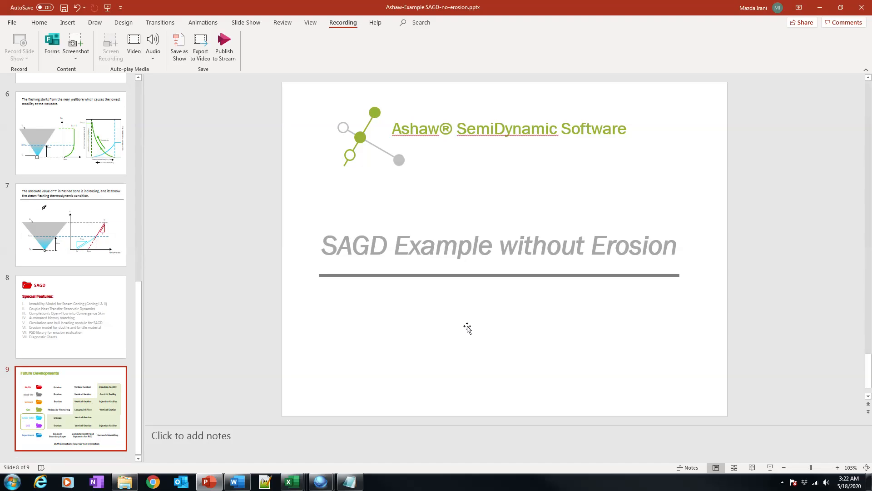
Step: Start the slide show from slide 8, SAGD Special Features, and swap the presenter view with the slide show
scroll(468, 328, "up", 3)
left_click(97, 324)
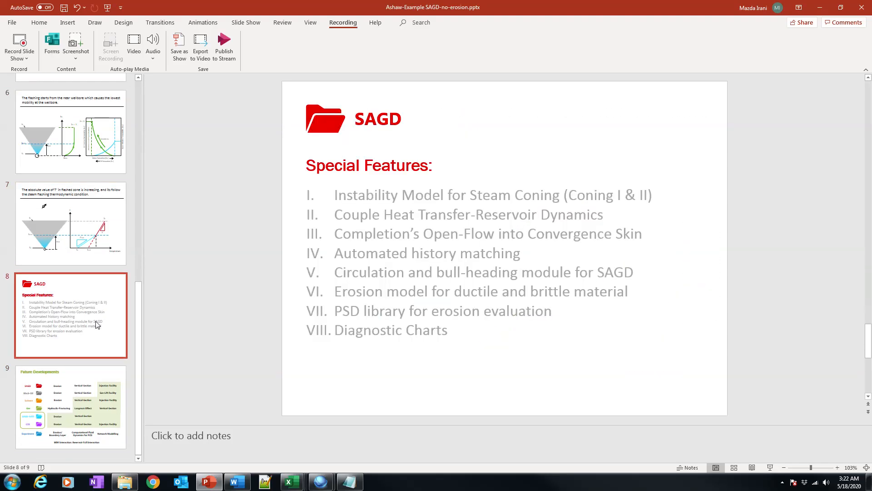
key("shift+F5")
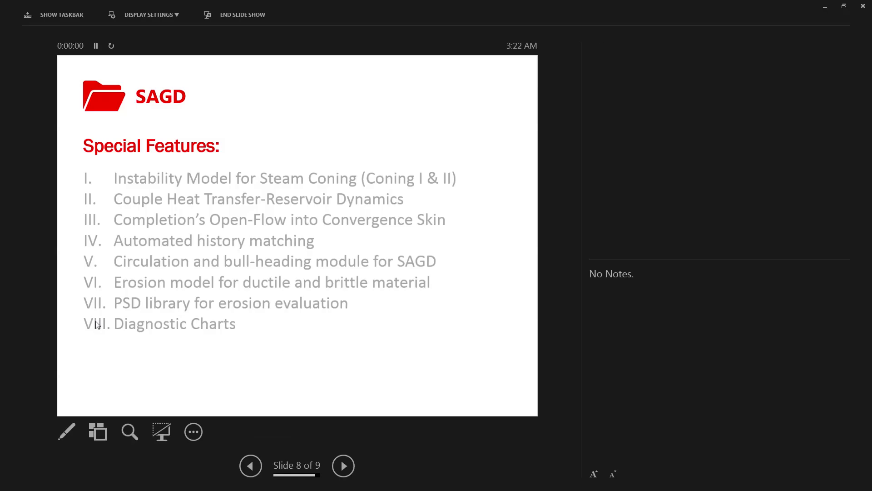
left_click(138, 14)
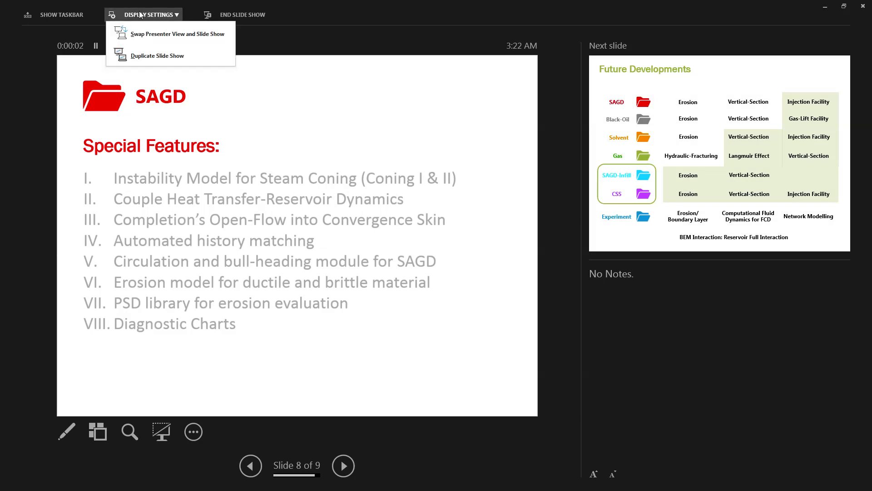
left_click(122, 29)
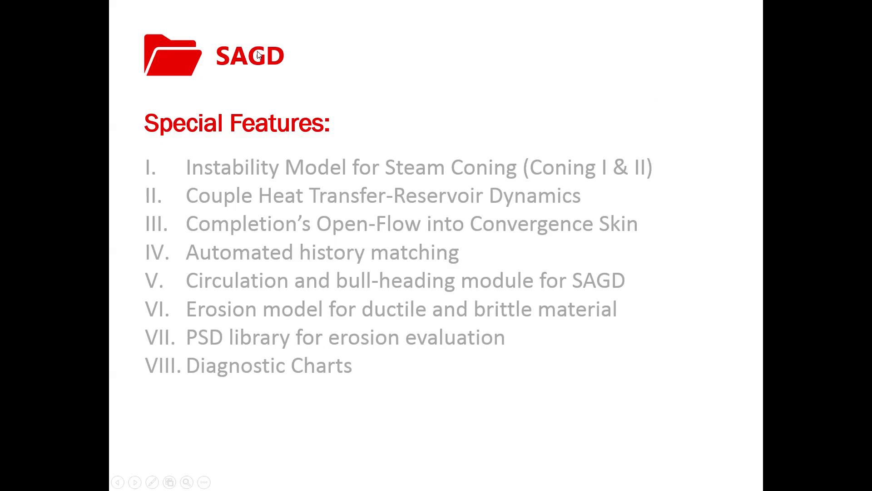